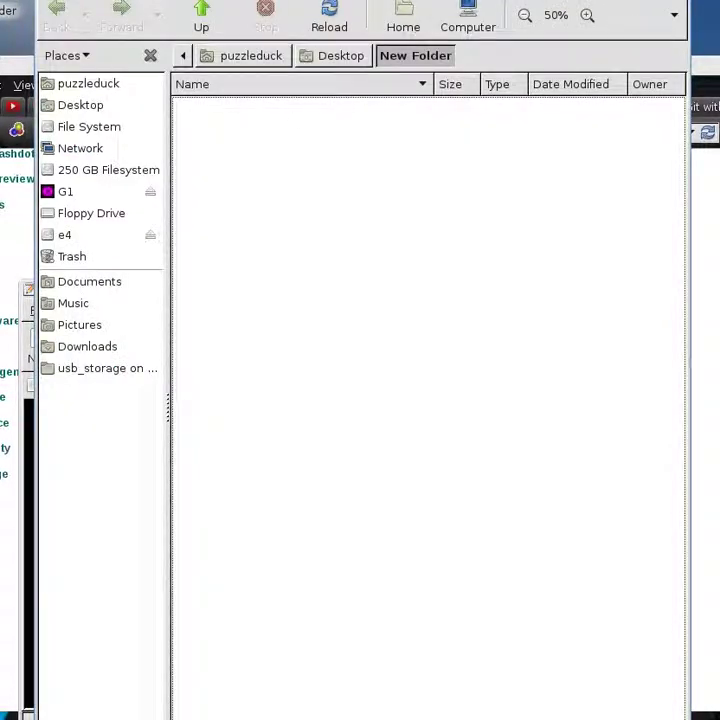
Browse from the puzzleduck home folder to Dropbox, its x folder and the slashdot subfolder
click(241, 59)
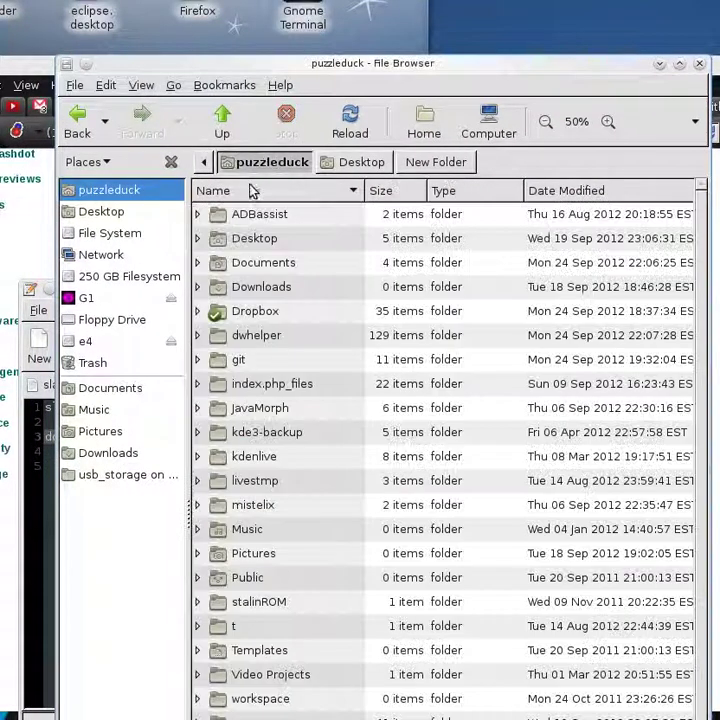
double_click(264, 310)
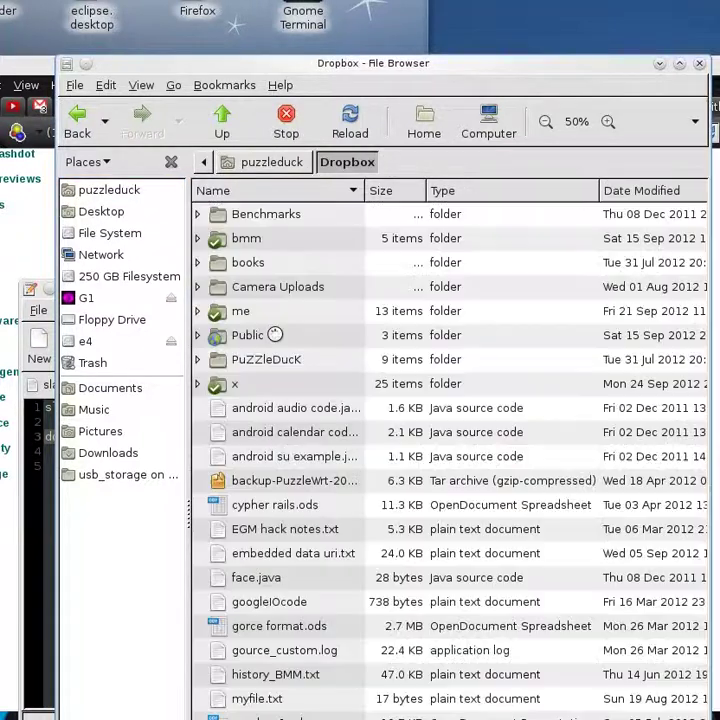
text(x)
key(Return)
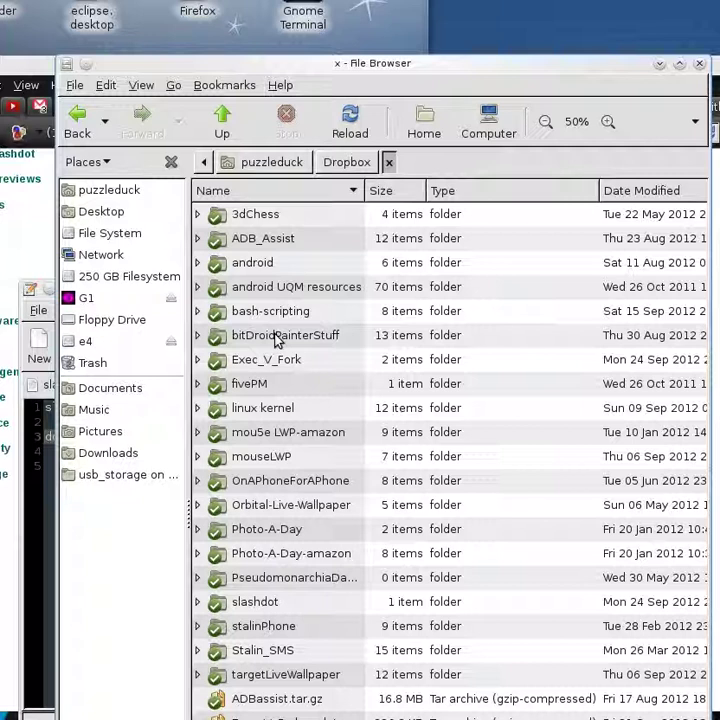
key(s)
key(Return)
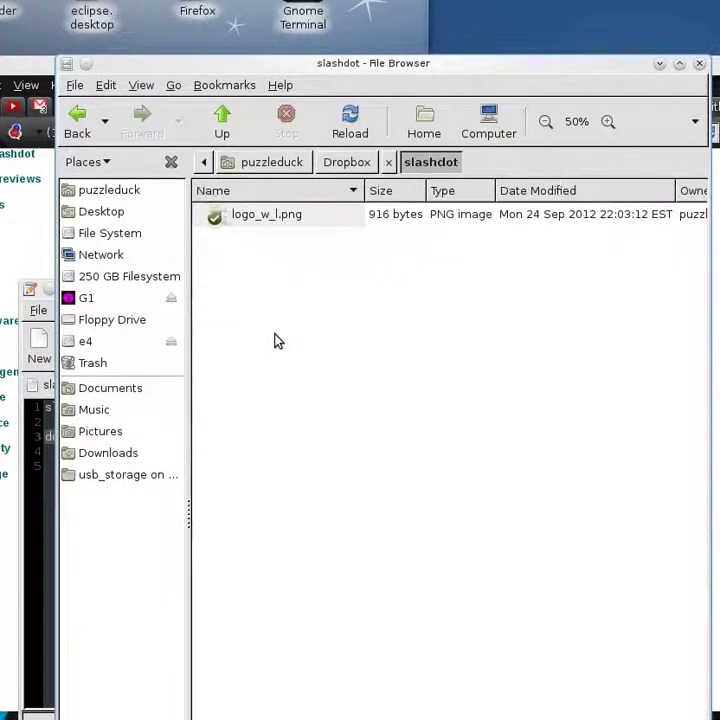
Open logo_w_l.png in GIMP and minimize the file browser
key(Down)
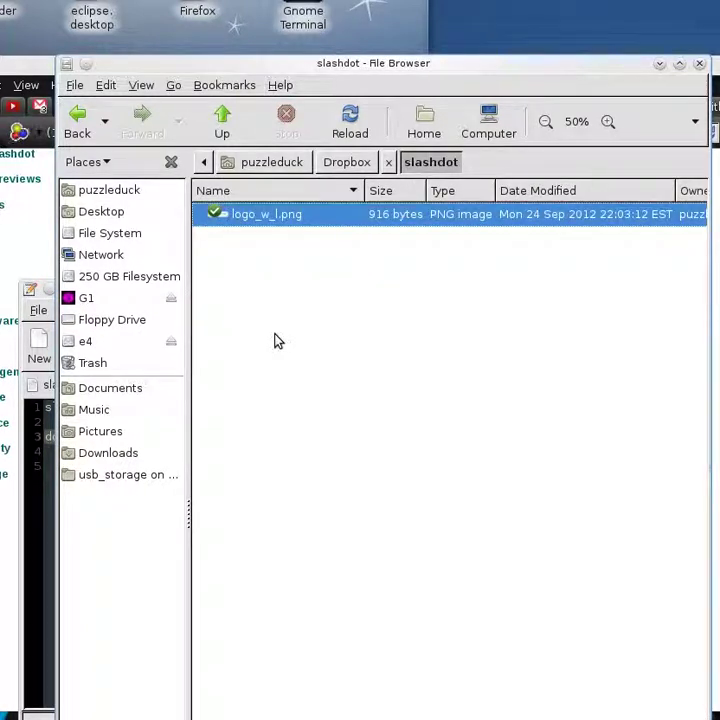
double_click(290, 221)
right_click(278, 220)
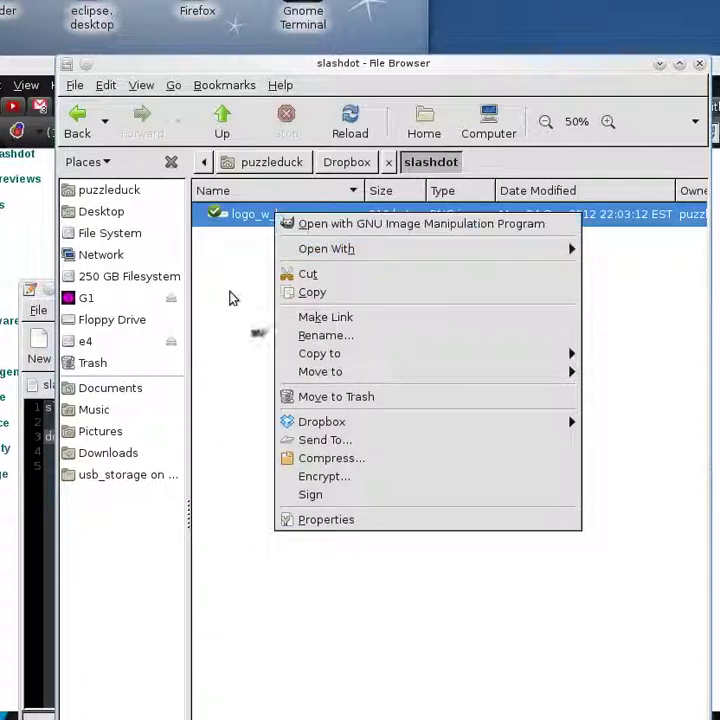
click(238, 297)
click(658, 66)
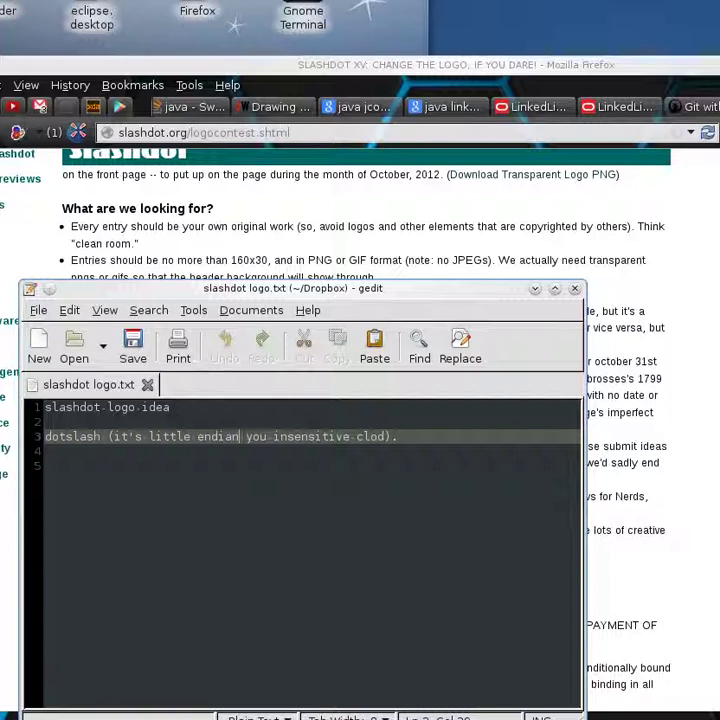
Minimize the Firefox window and move the gedit and GIMP image windows apart on the desktop
click(719, 66)
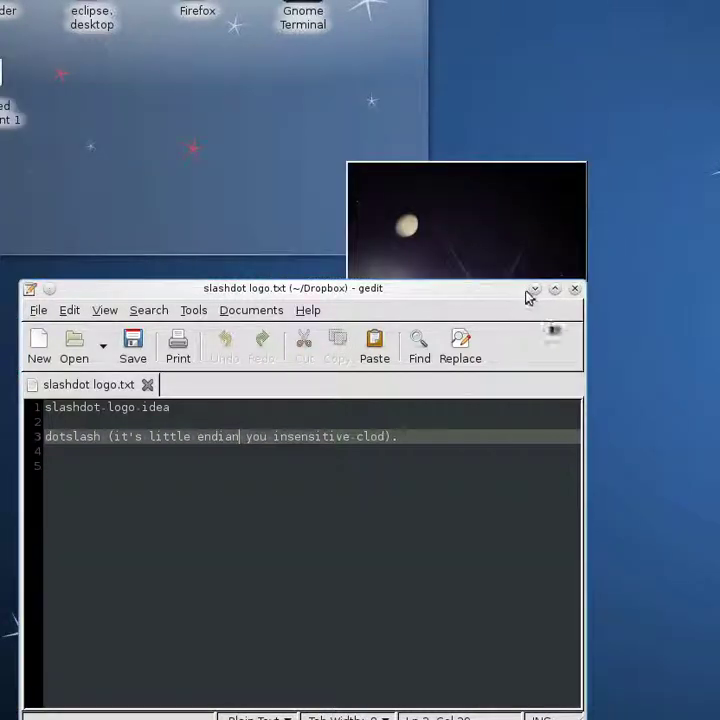
drag(508, 292, 701, 553)
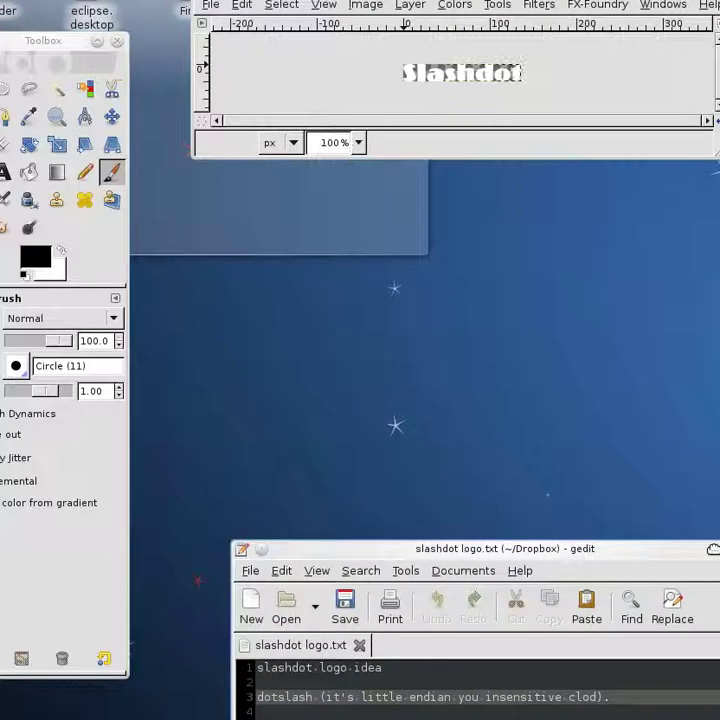
drag(431, 0, 308, 95)
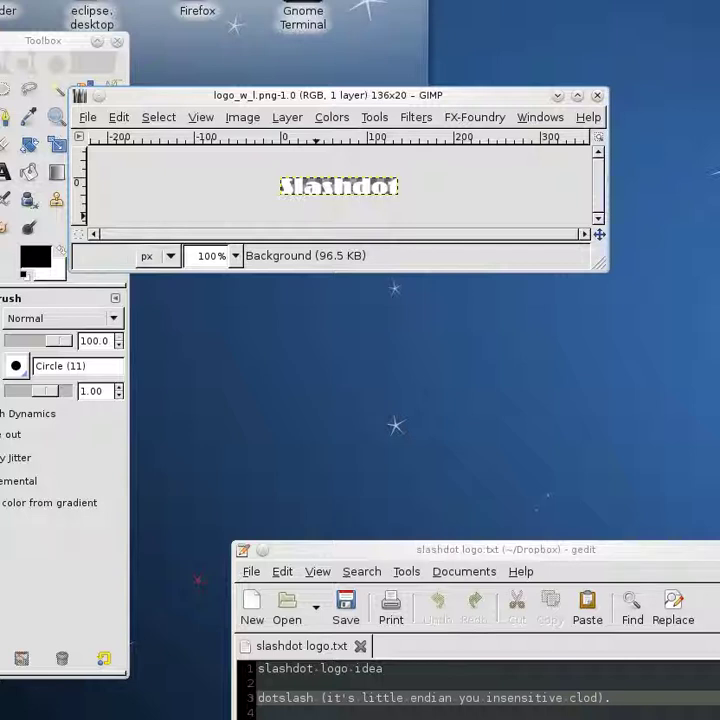
Switch to Firefox and look through the Slashdot logo contest page's rules and brainstorming ideas
key(alt+Tab)
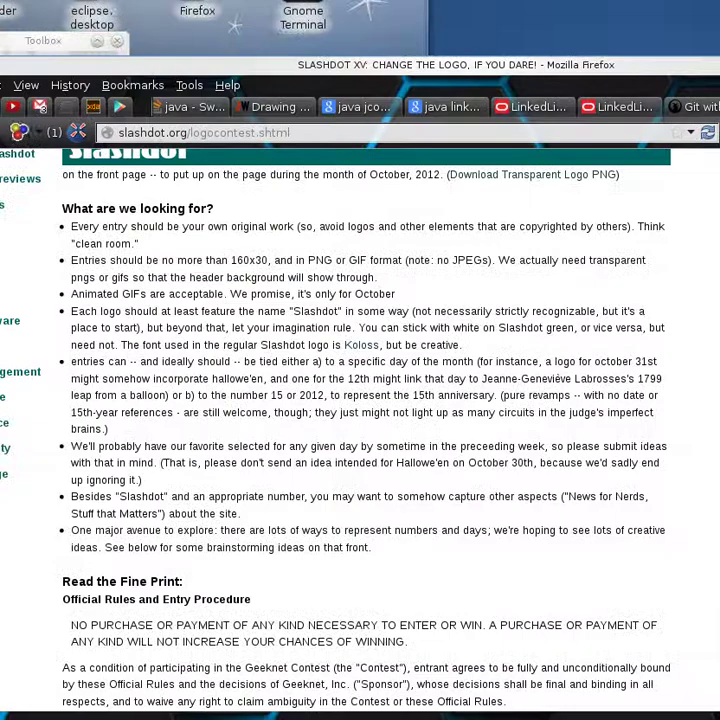
right_click(237, 172)
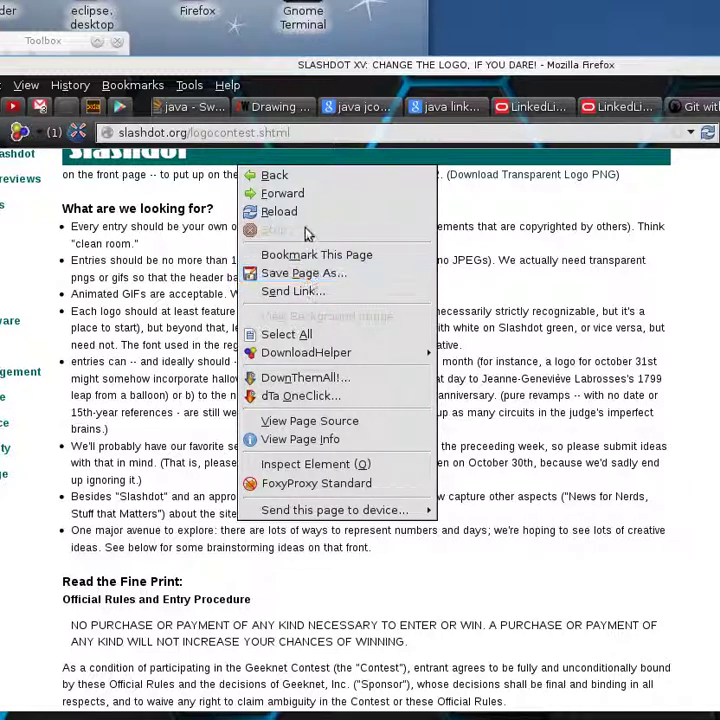
click(560, 262)
scroll(447, 477, down, 15)
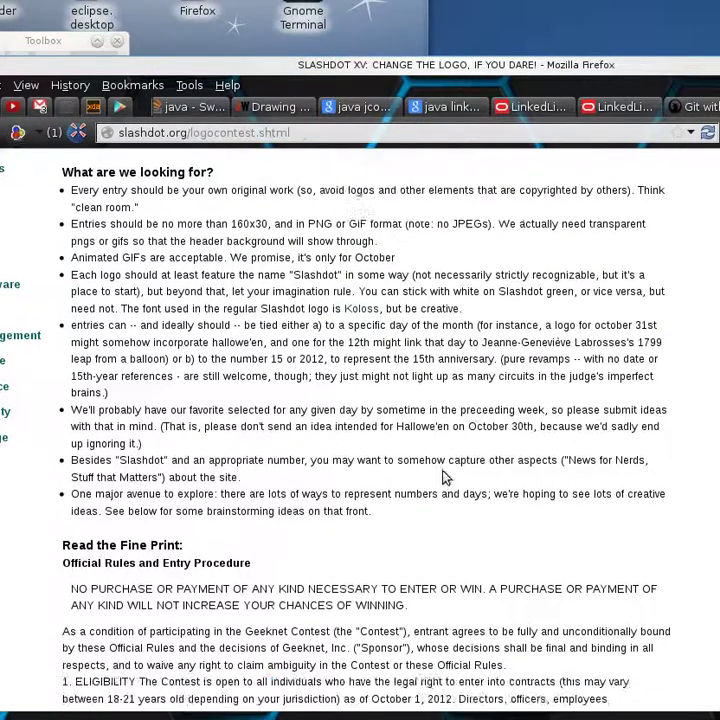
scroll(444, 472, down, 20)
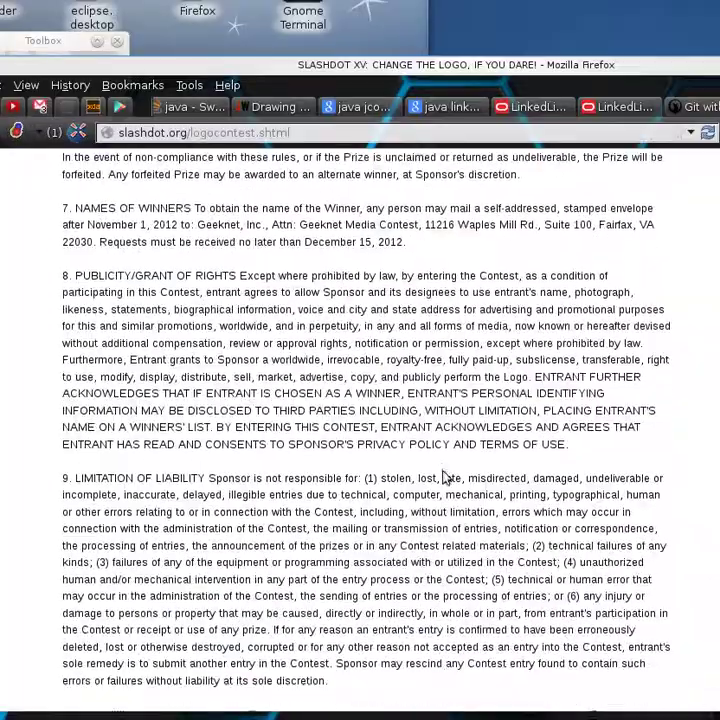
scroll(445, 477, down, 8)
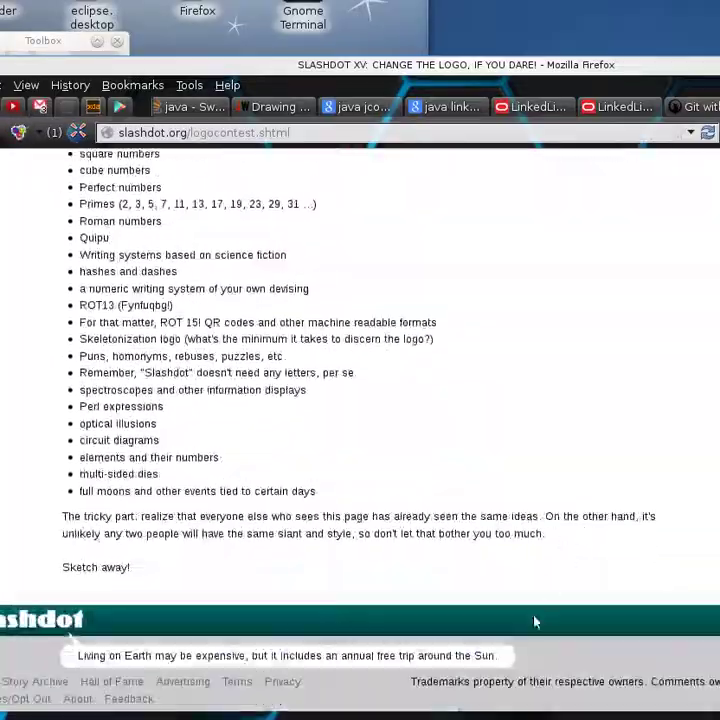
right_click(536, 620)
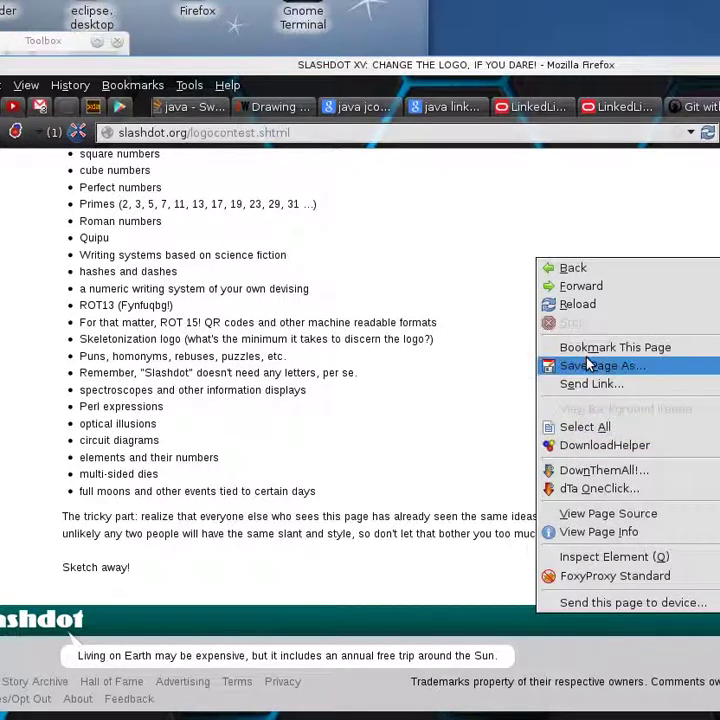
click(603, 488)
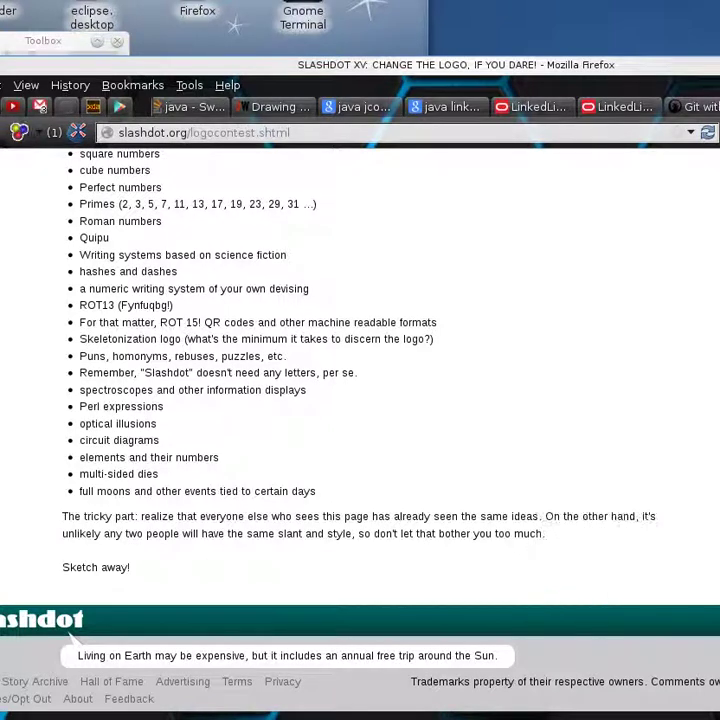
scroll(626, 260, up, 20)
right_click(437, 310)
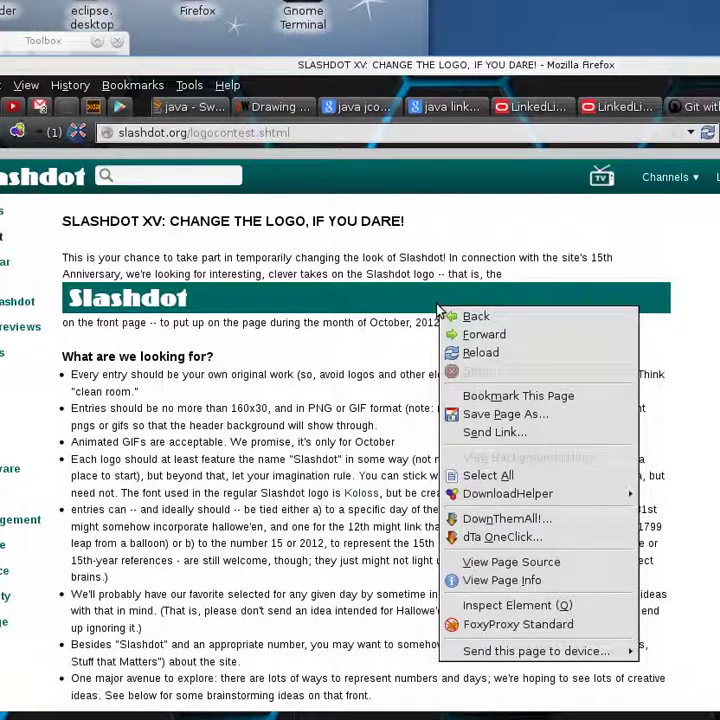
click(232, 348)
right_click(85, 303)
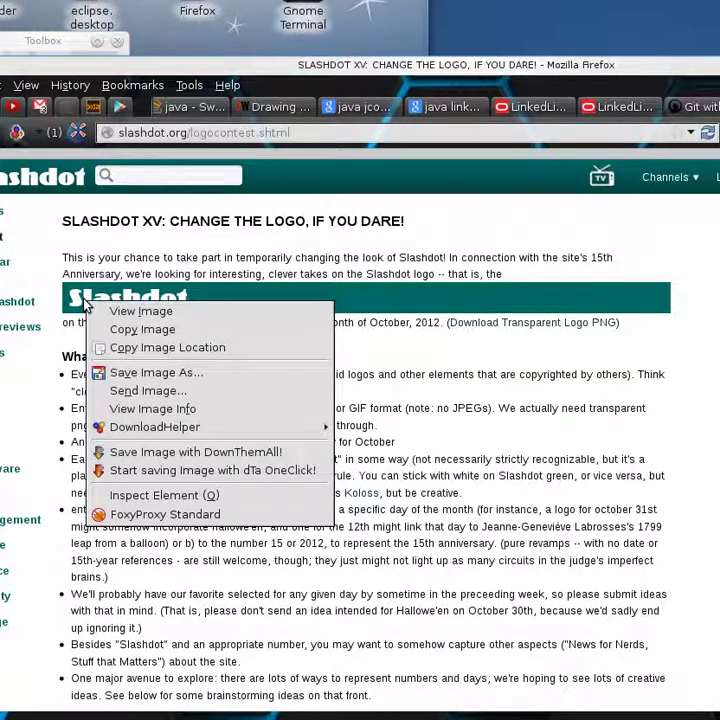
click(140, 372)
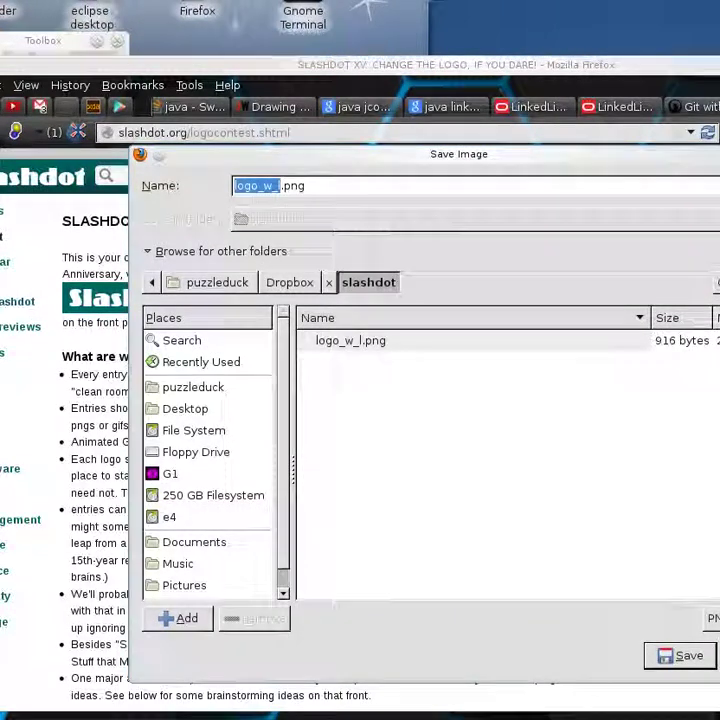
key(Escape)
right_click(321, 166)
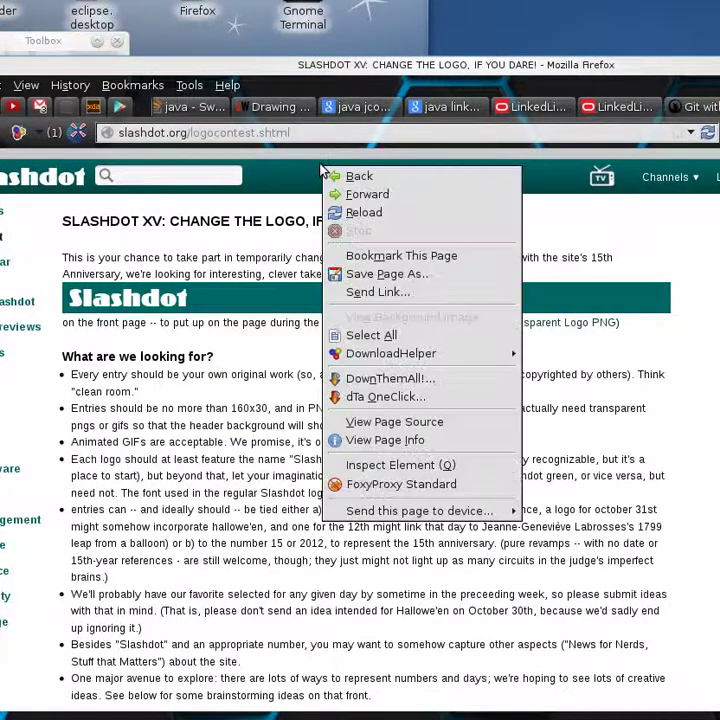
click(185, 284)
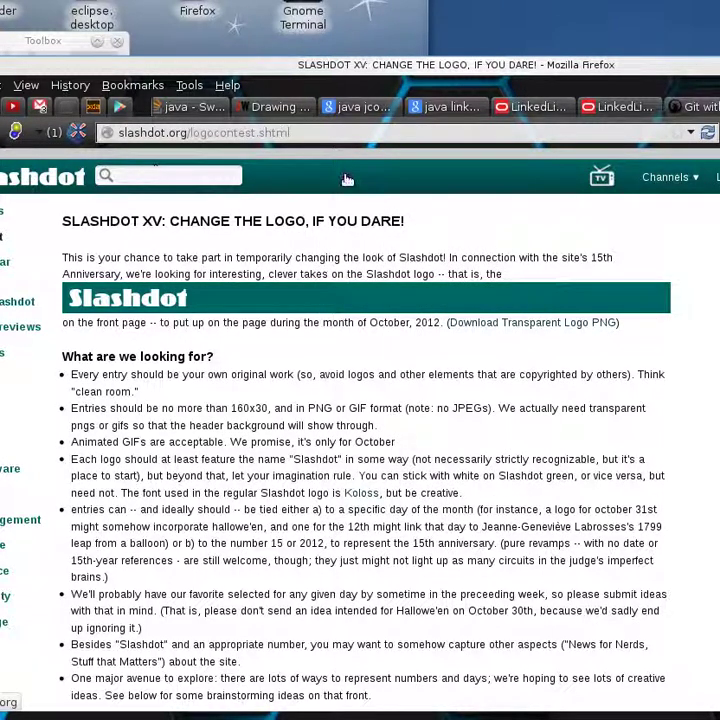
right_click(645, 261)
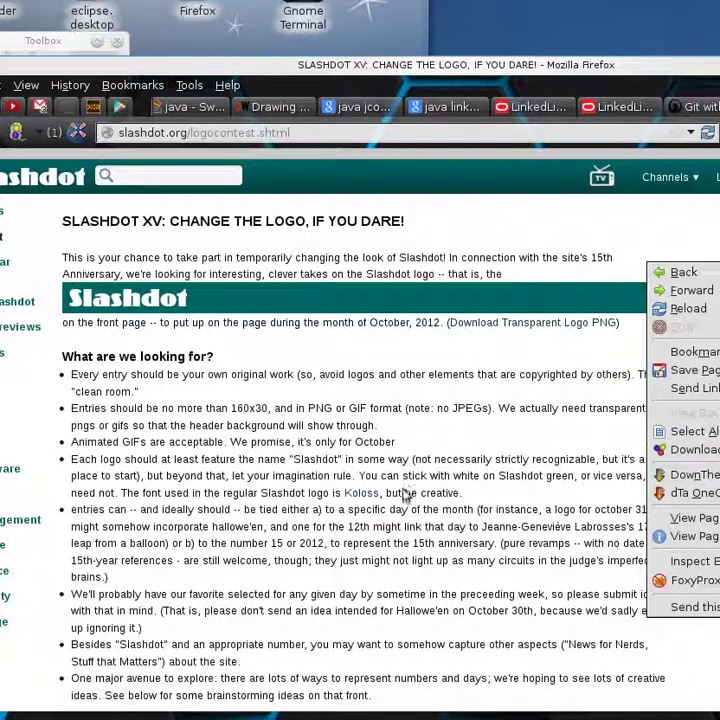
click(449, 467)
Review the contest's logo requirements and highlight the maximum entry size, 160x30
scroll(450, 472, down, 3)
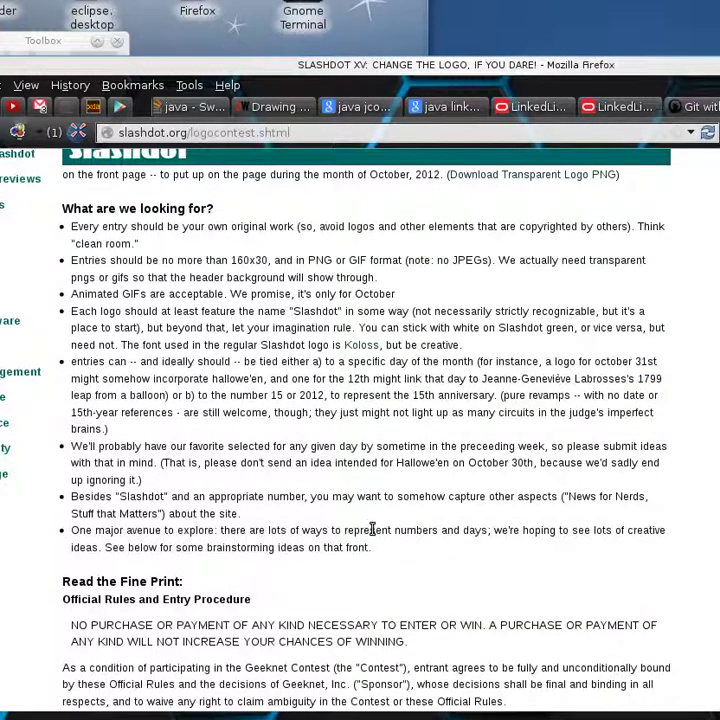
scroll(372, 529, down, 4)
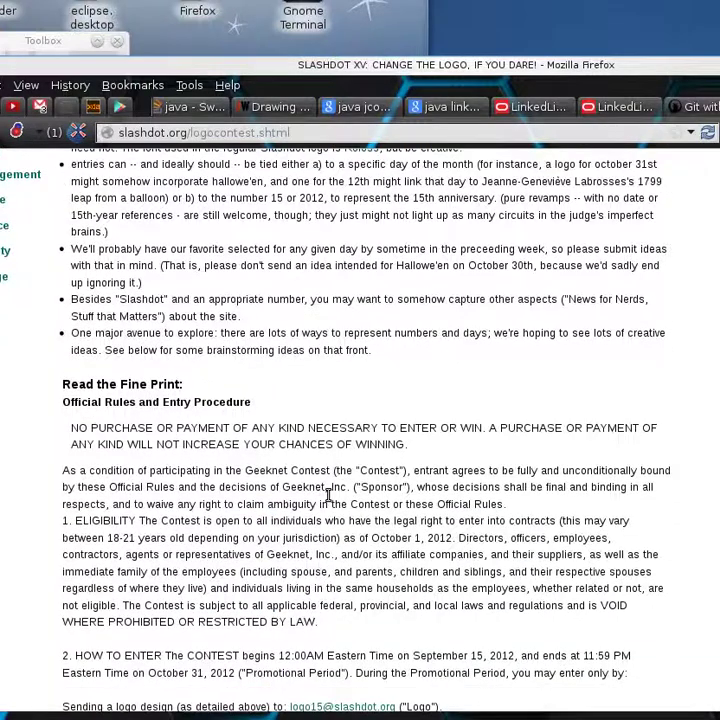
scroll(328, 494, up, 2)
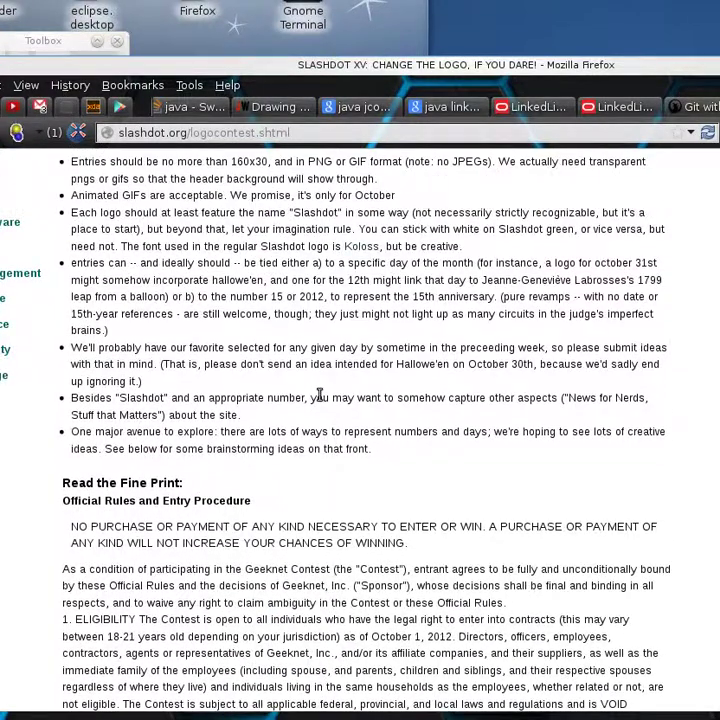
scroll(319, 395, up, 2)
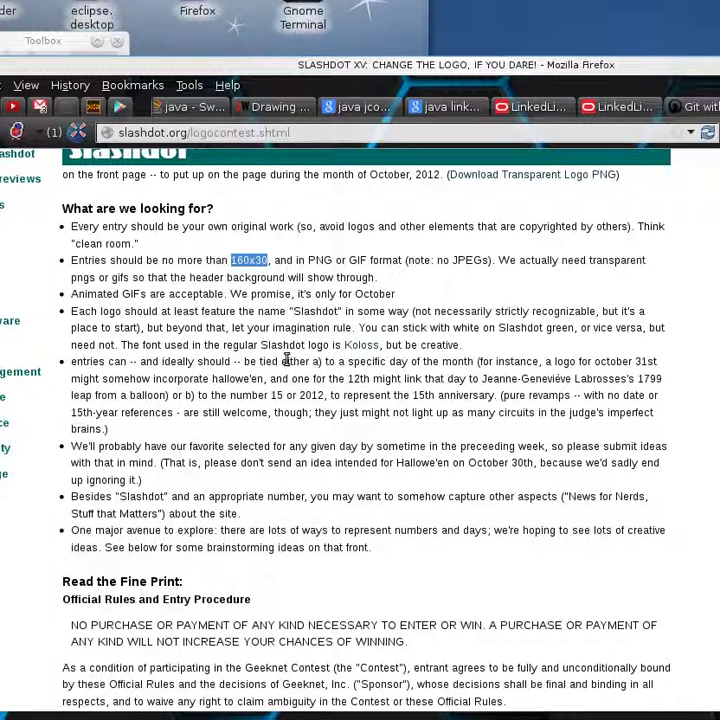
Switch to GIMP and start a new image with a width of 160 and a height of 30 pixels
key(alt+Tab)
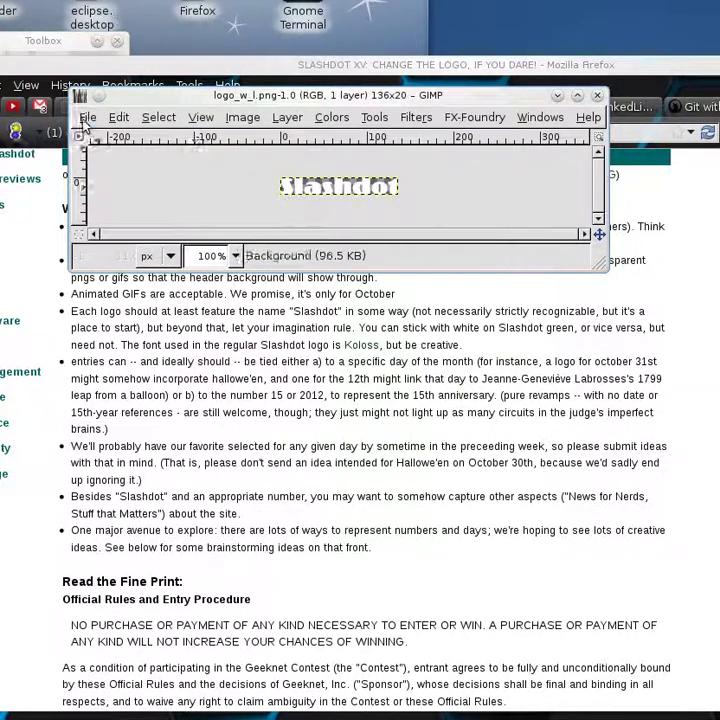
click(87, 118)
click(92, 139)
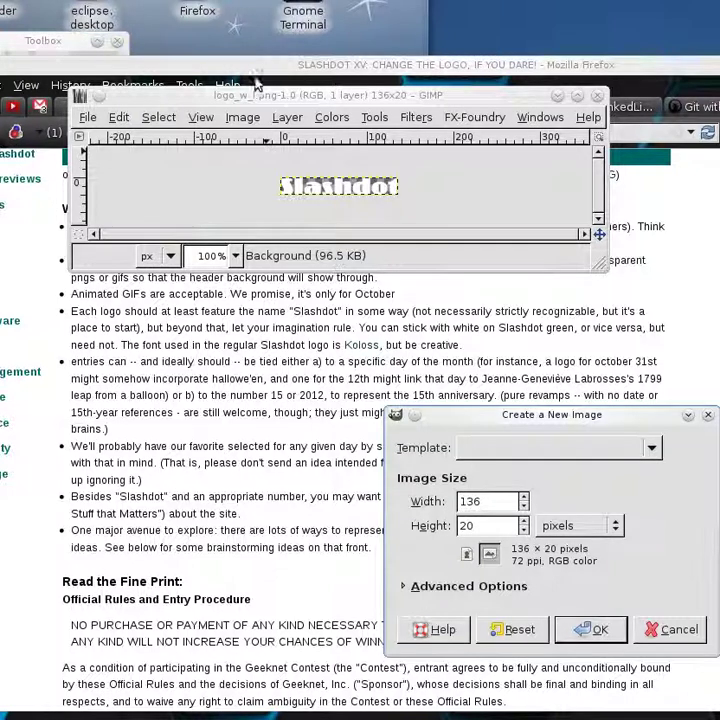
drag(255, 95, 268, 23)
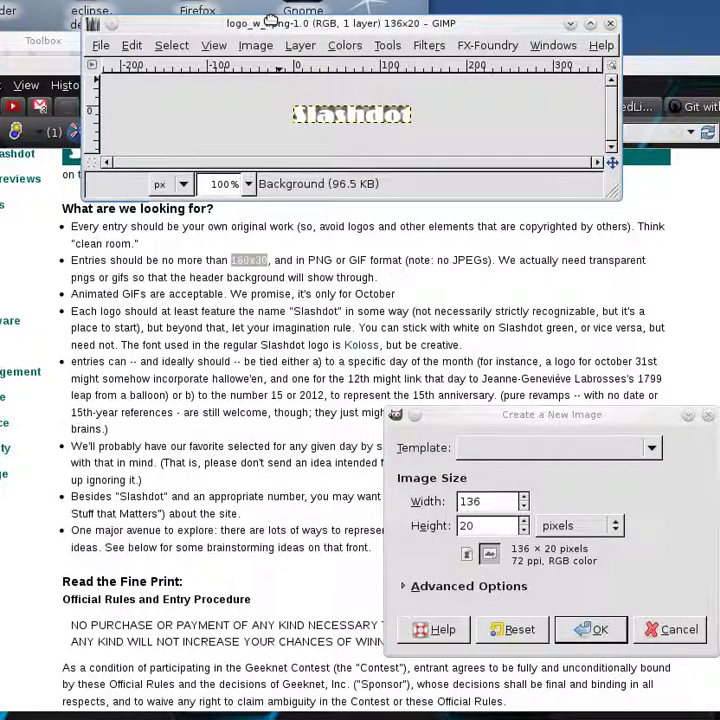
click(478, 500)
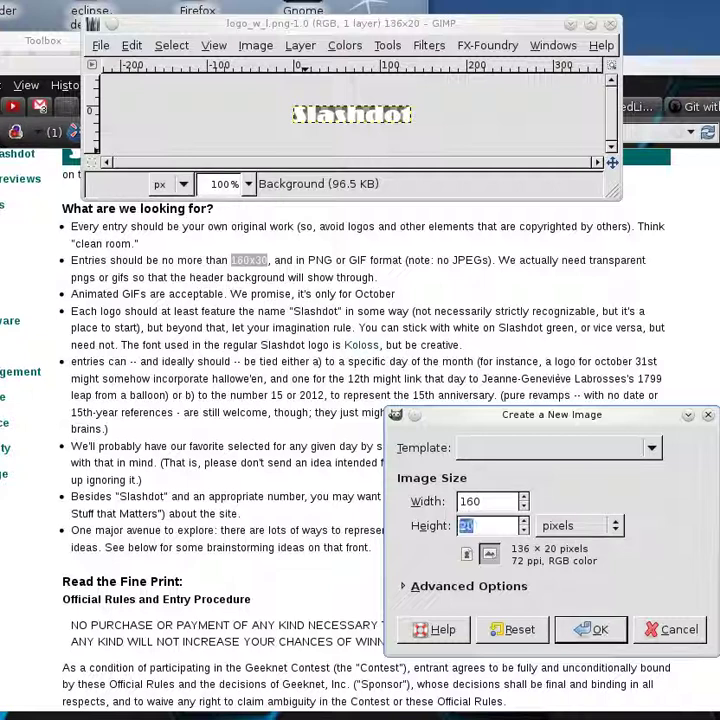
text(30)
key(Tab)
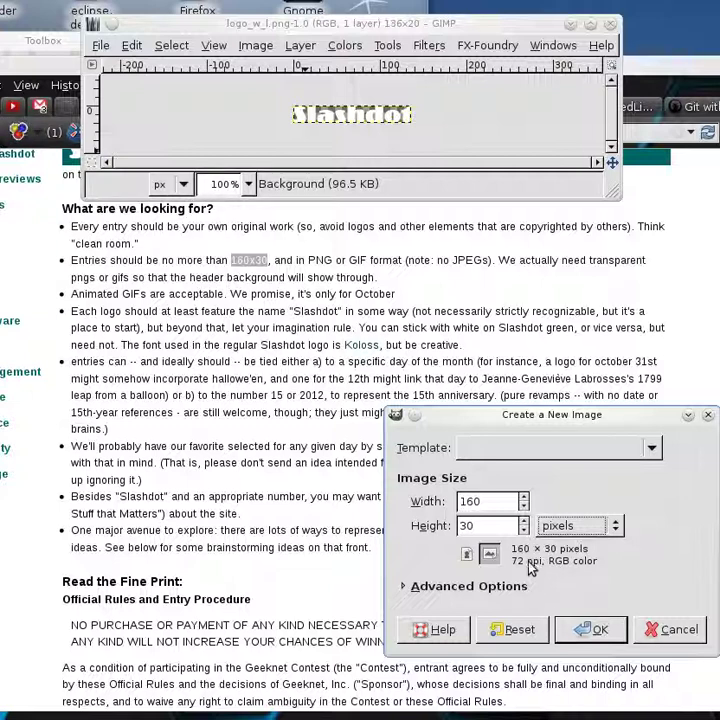
Create the new image with Transparency as its fill and place its window below the original logo's window
click(487, 590)
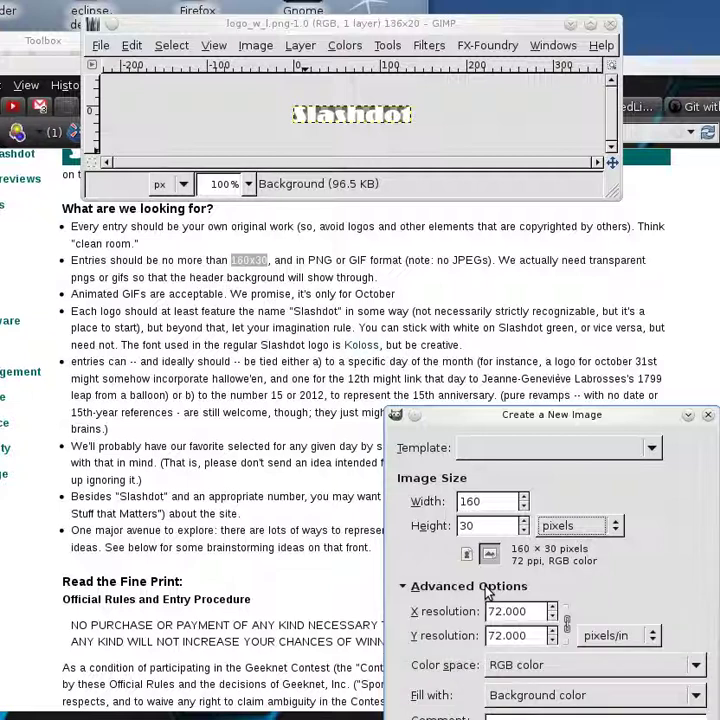
drag(506, 424, 440, 242)
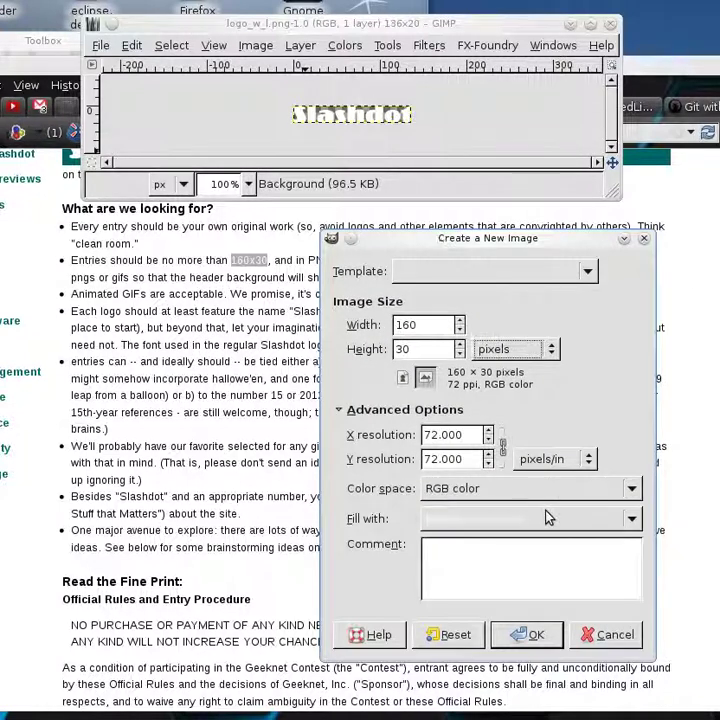
click(505, 518)
click(530, 565)
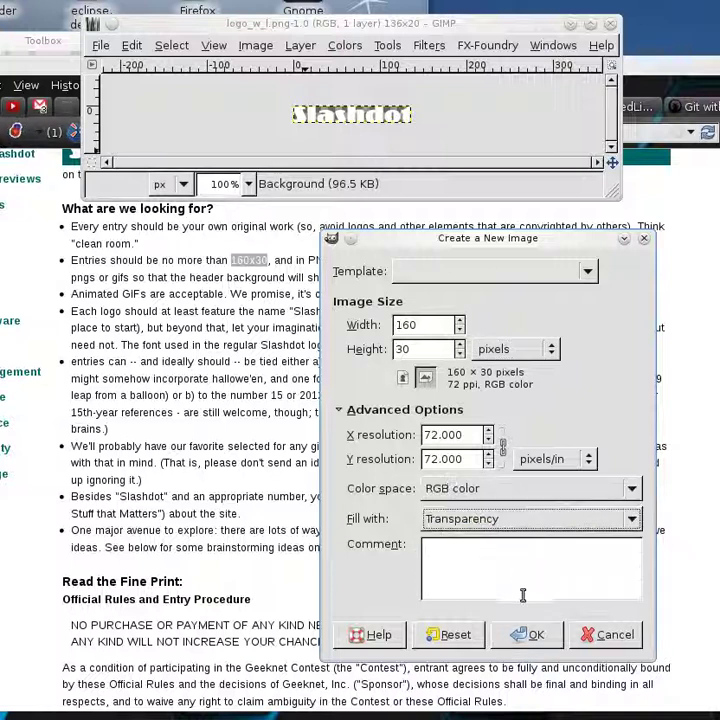
click(502, 490)
click(502, 490)
click(533, 635)
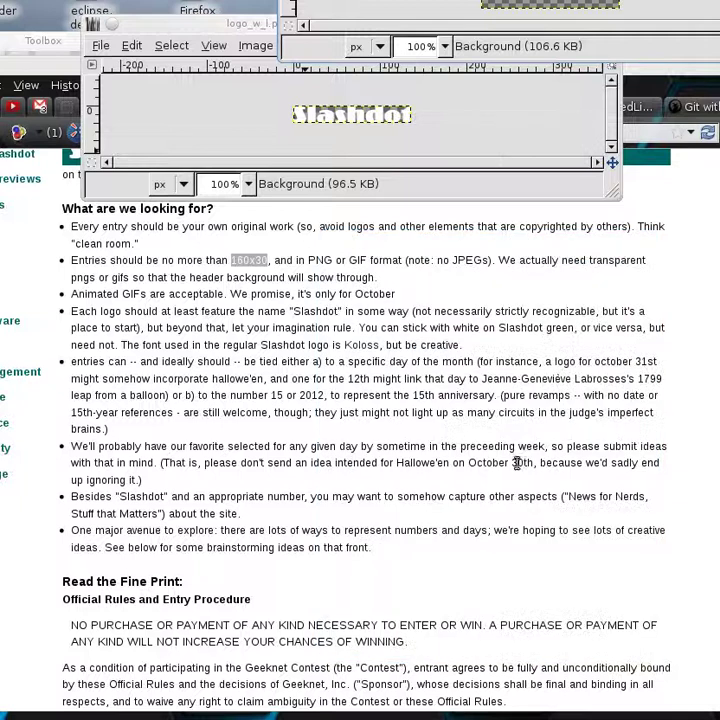
drag(495, 0, 312, 280)
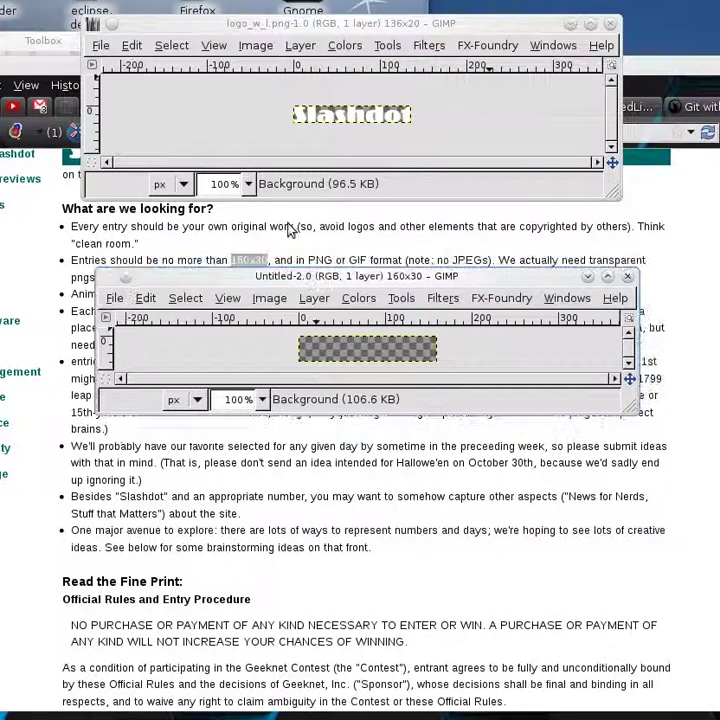
Copy the entire original Slashdot logo and paste it into the new 160x30 image
click(291, 29)
key(ctrl+a)
key(ctrl+c)
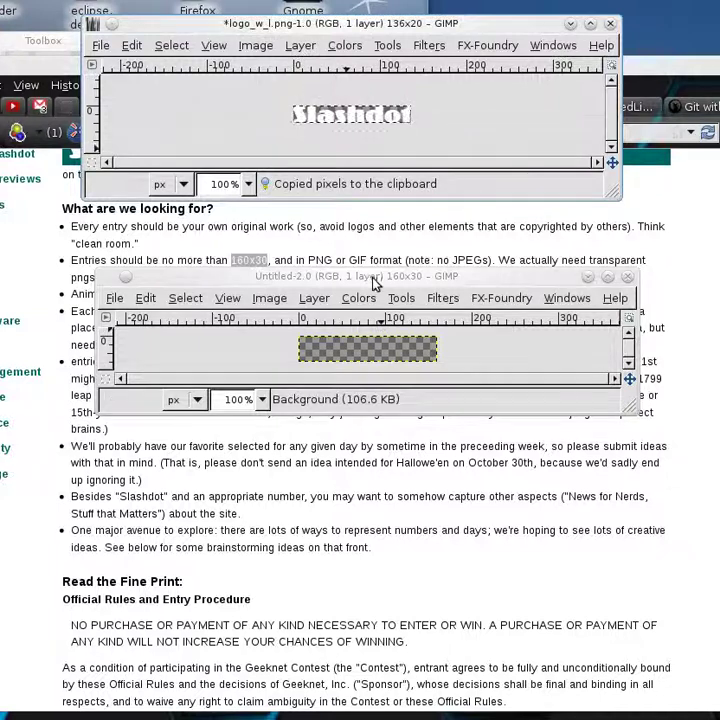
click(374, 283)
key(ctrl+v)
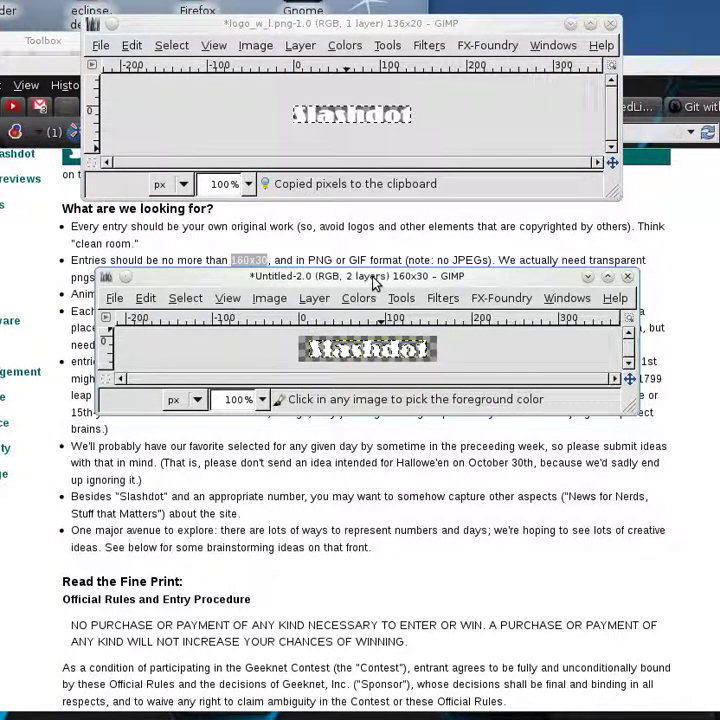
Move the new image's window closer to the original logo so both can be seen together
drag(374, 283, 563, 105)
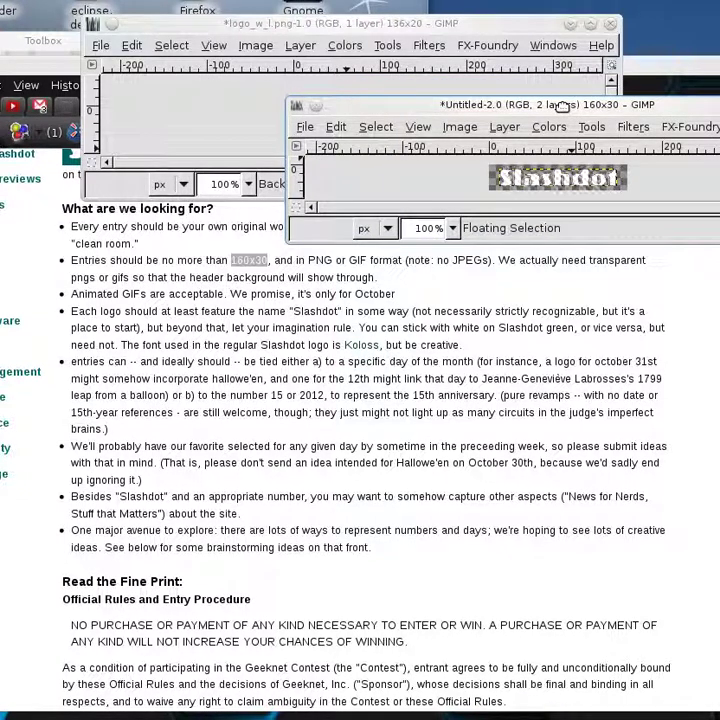
drag(563, 105, 436, 136)
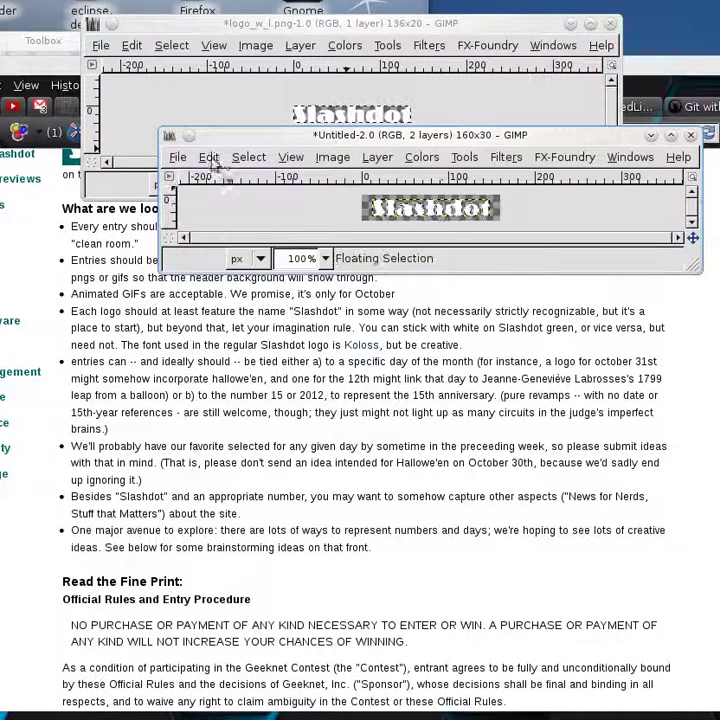
click(243, 157)
click(238, 163)
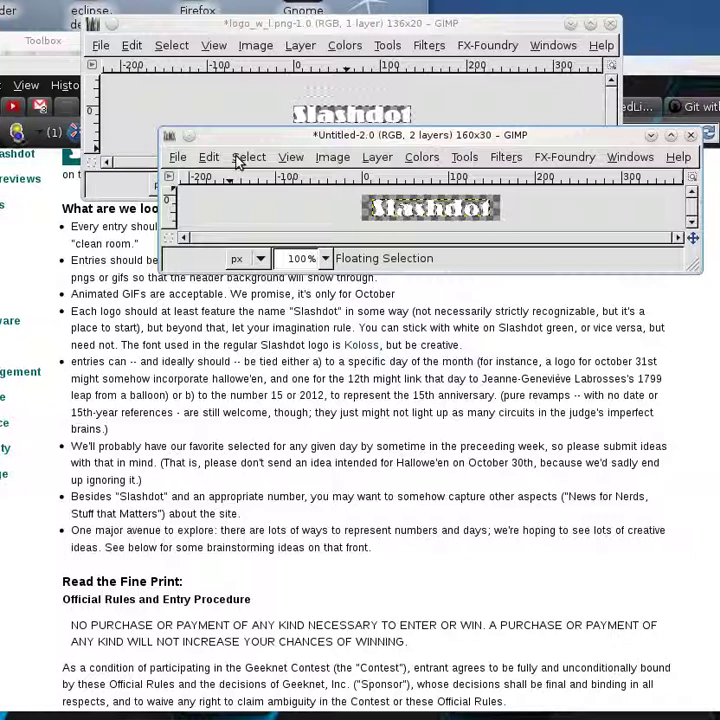
Bring the GIMP Toolbox into view beside the image windows and activate the Rectangle Select tool
key(alt+Tab)
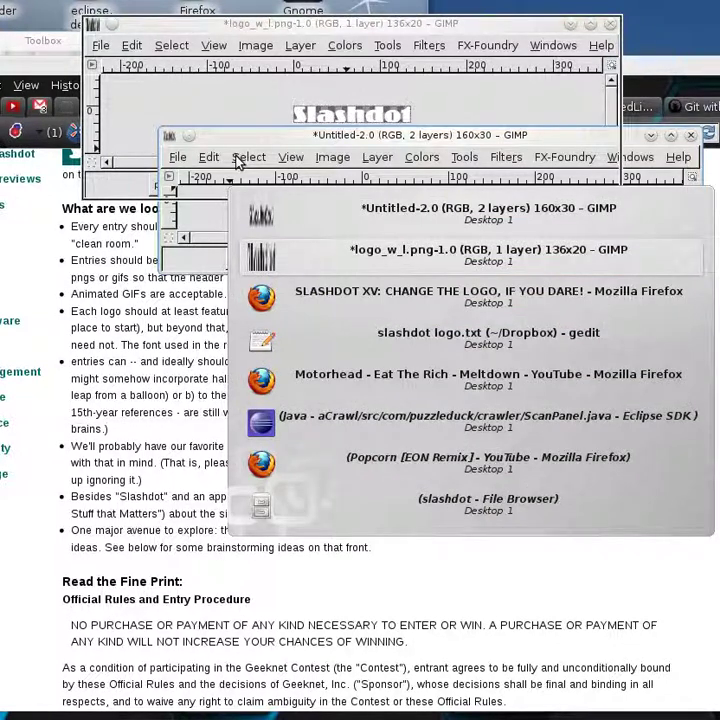
key(alt+Tab)
key(alt+Tab)
key(alt+Tab)
key(alt+Tab)
key(alt+Tab)
key(alt+Tab)
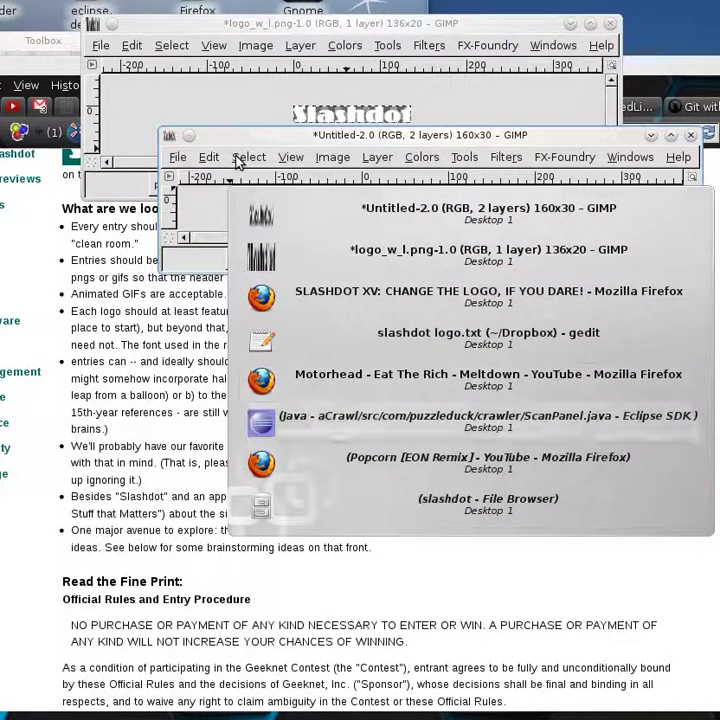
key(alt+Tab)
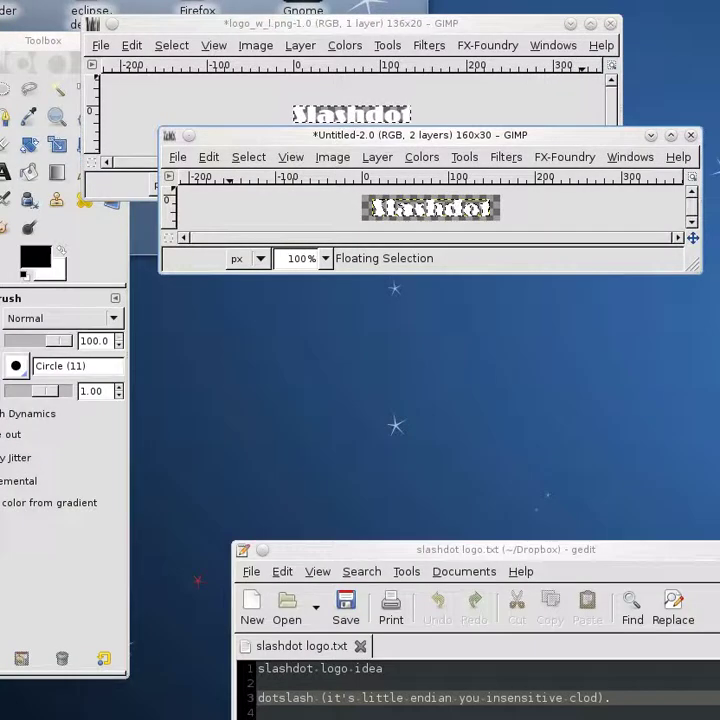
drag(59, 40, 10, 60)
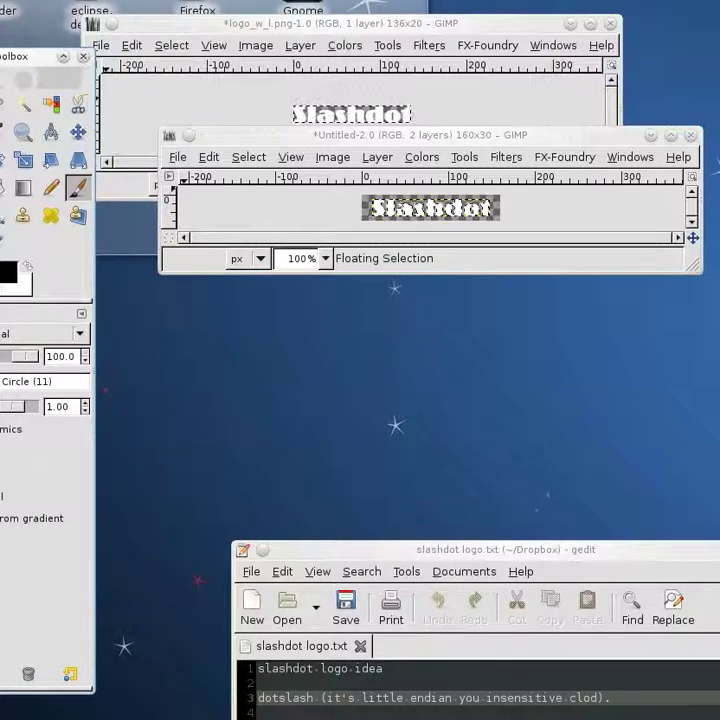
key(r)
Anchor the pasted logo in the new image, and undo both the anchoring and the paste
click(463, 234)
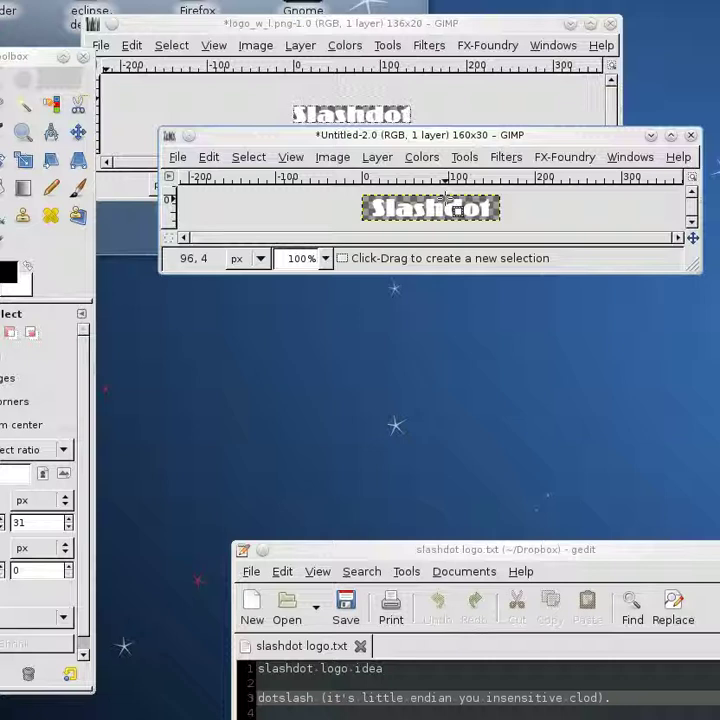
key(ctrl+z)
key(ctrl+z)
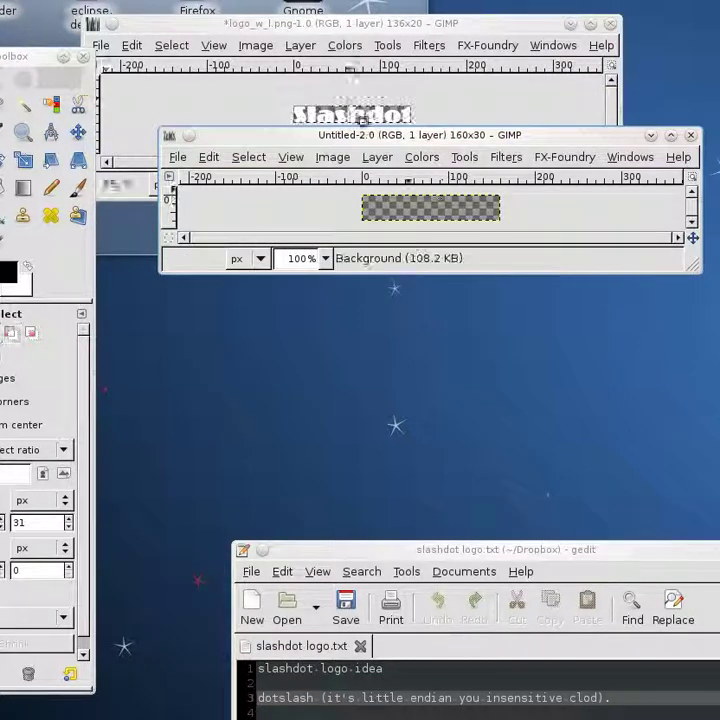
Select the "dot" part of the original logo with a rectangle, adjust its edges to fit the letters, and copy it
click(372, 100)
drag(372, 118, 435, 147)
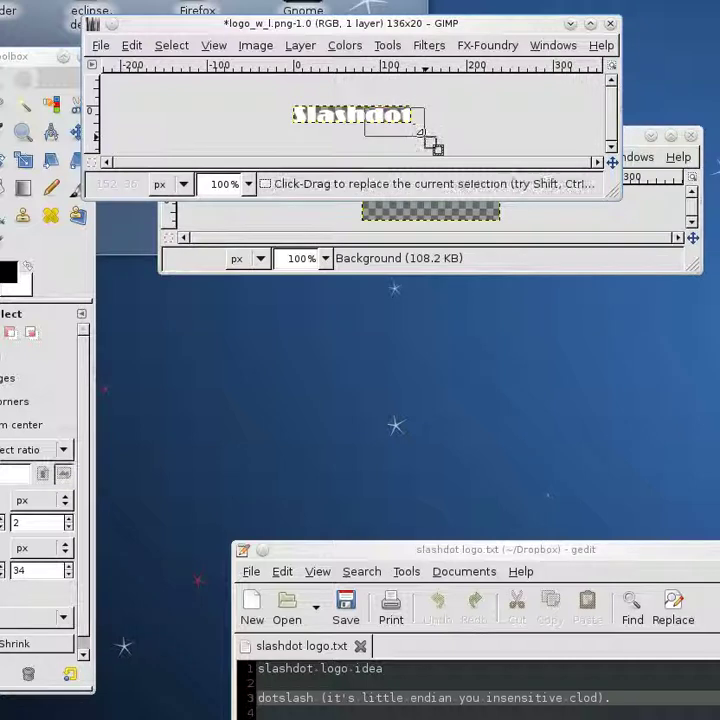
drag(430, 103, 433, 82)
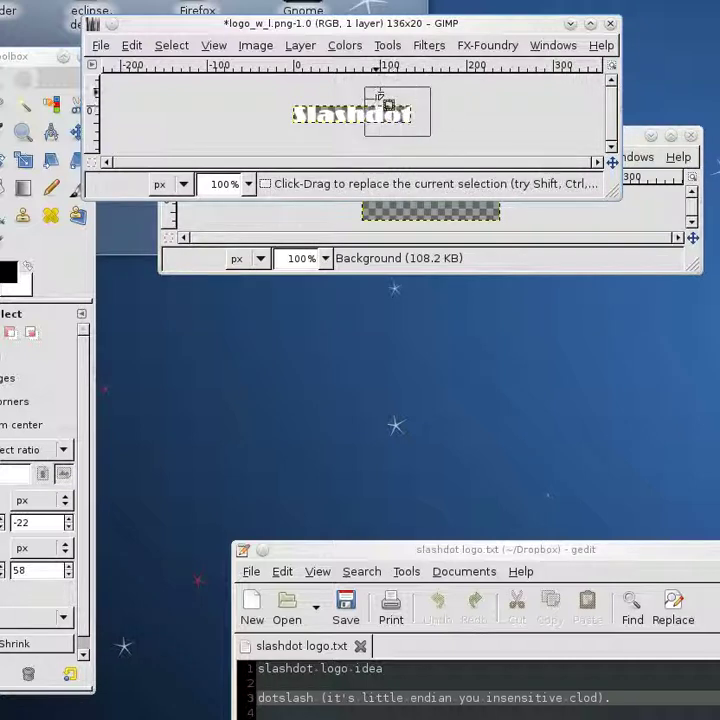
drag(377, 95, 372, 93)
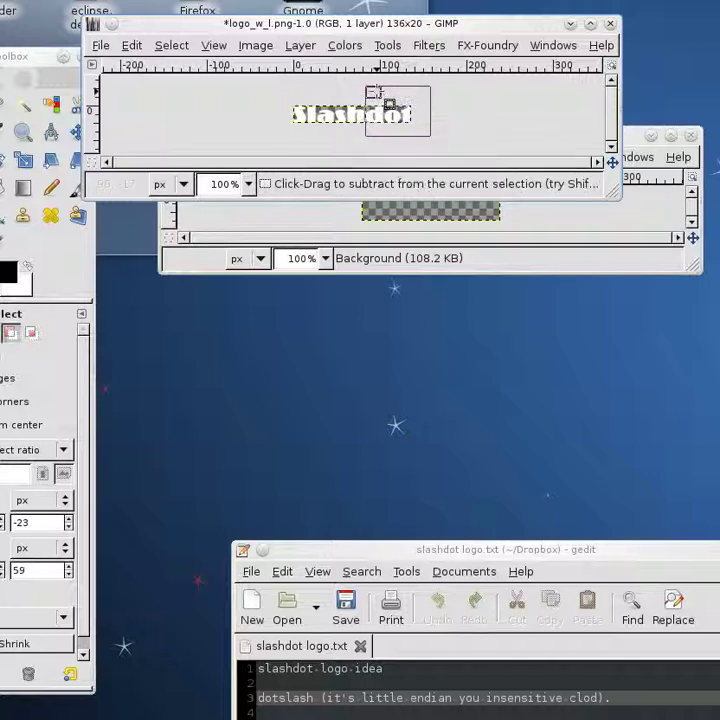
key(ctrl+c)
Paste "dot" into the new image and move it to the canvas's upper-left corner
click(636, 229)
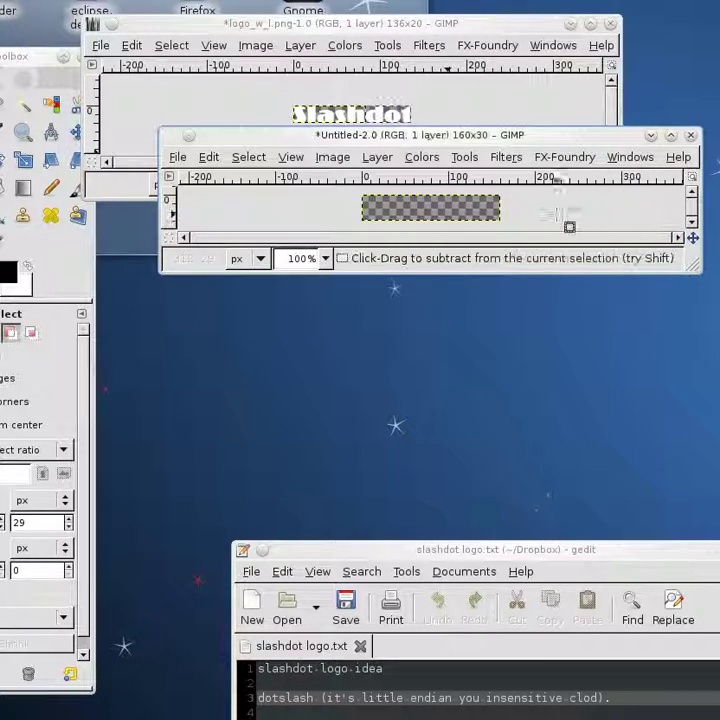
key(ctrl+v)
drag(430, 219, 384, 216)
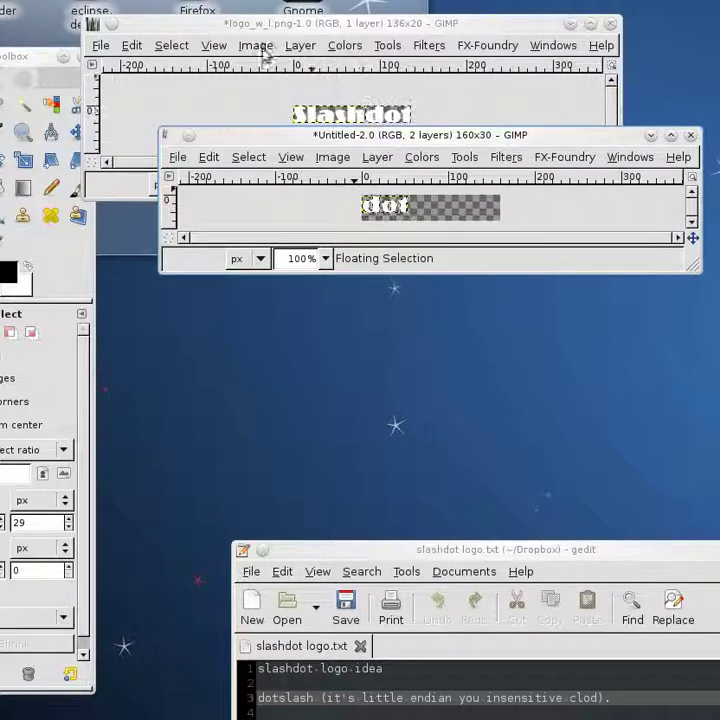
Invert the selection in the original logo and copy the "Slash" part
click(180, 46)
click(210, 104)
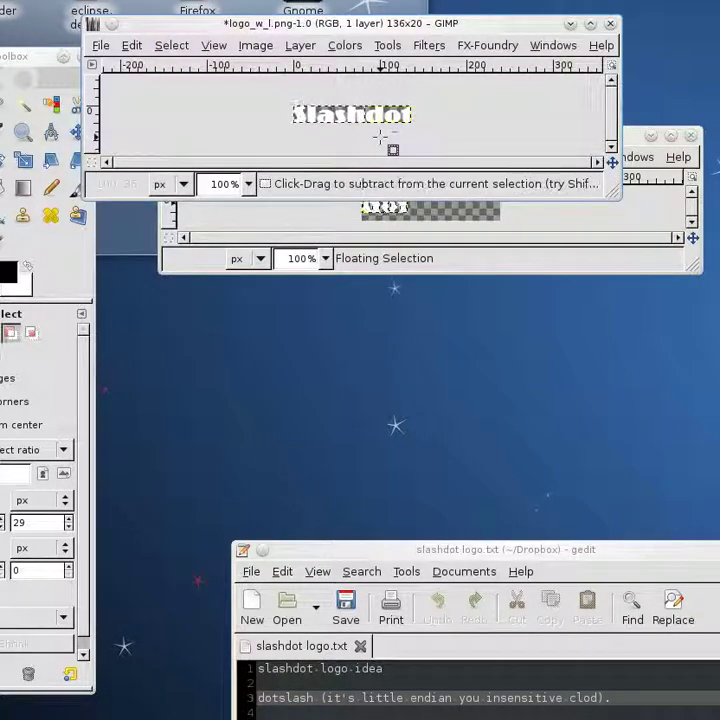
key(ctrl+c)
Paste "Slash" into the new image and position it after "dot" with a small gap between them
click(628, 146)
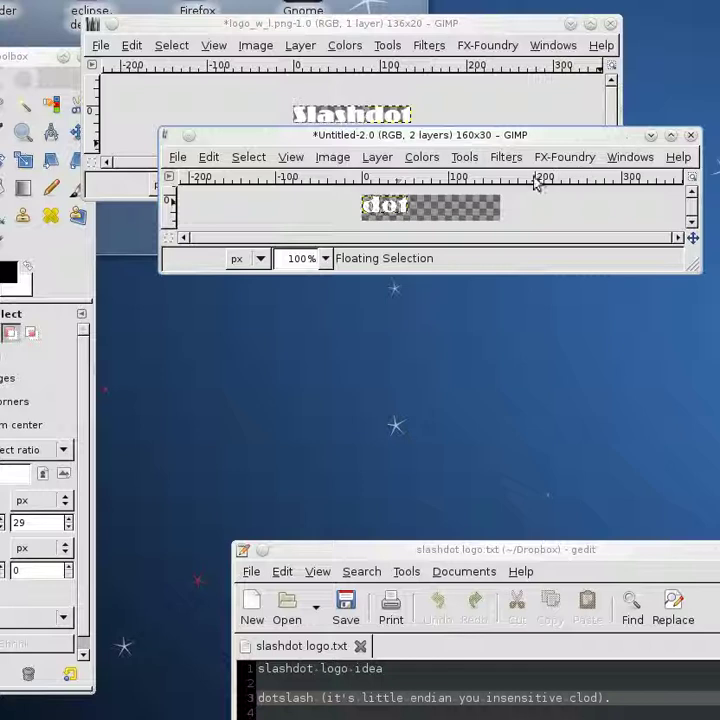
key(ctrl+v)
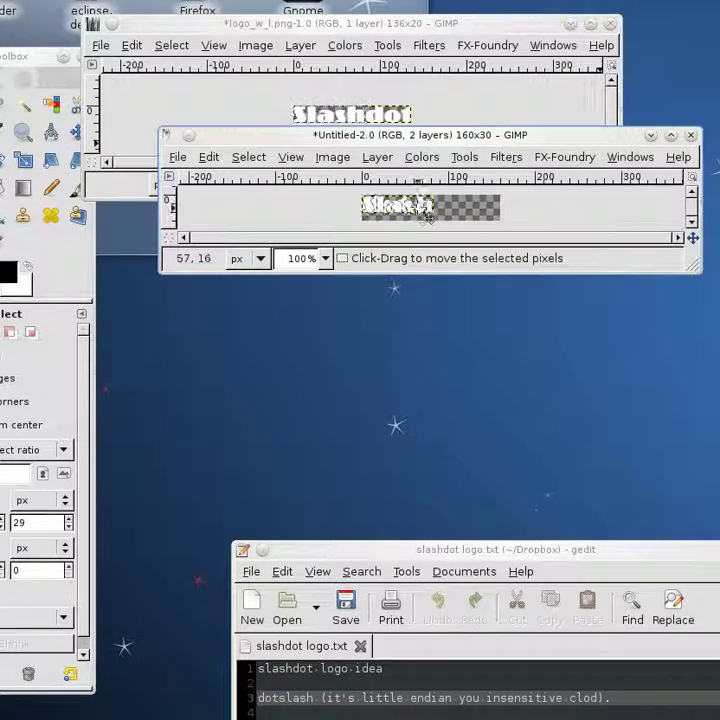
drag(423, 216, 481, 218)
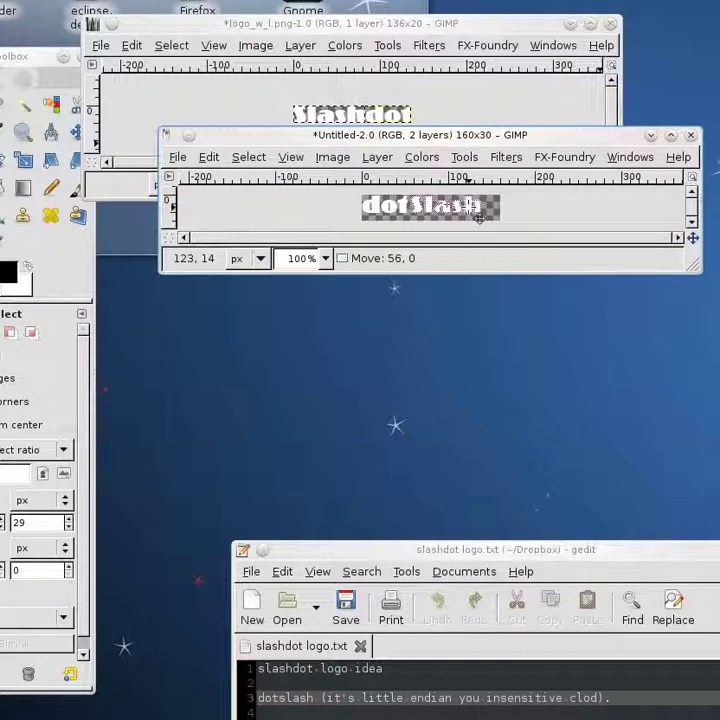
drag(480, 215, 483, 217)
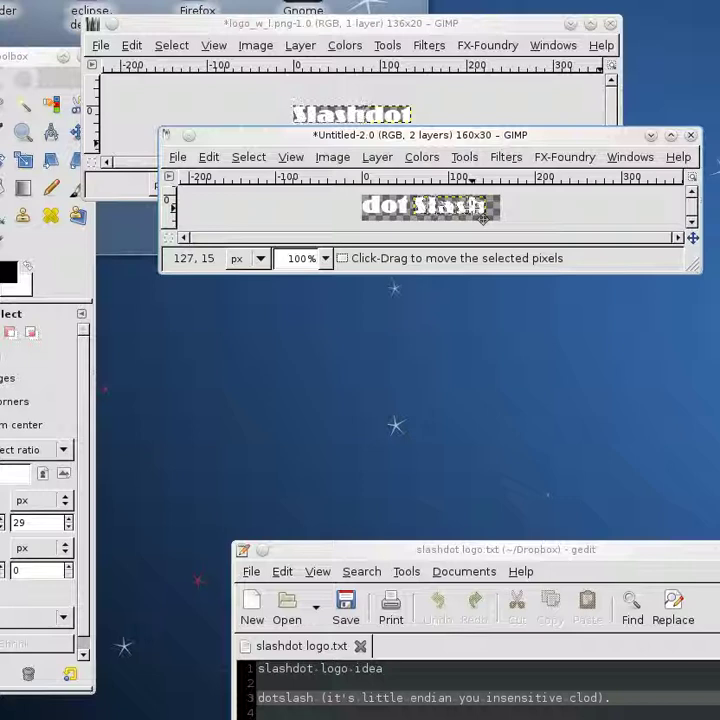
Enlarge the new image's window and nudge "Slash" slightly up and left so it lines up with "dot"
ctrl+scroll(450, 228, up, 2)
ctrl+scroll(450, 228, up, 2)
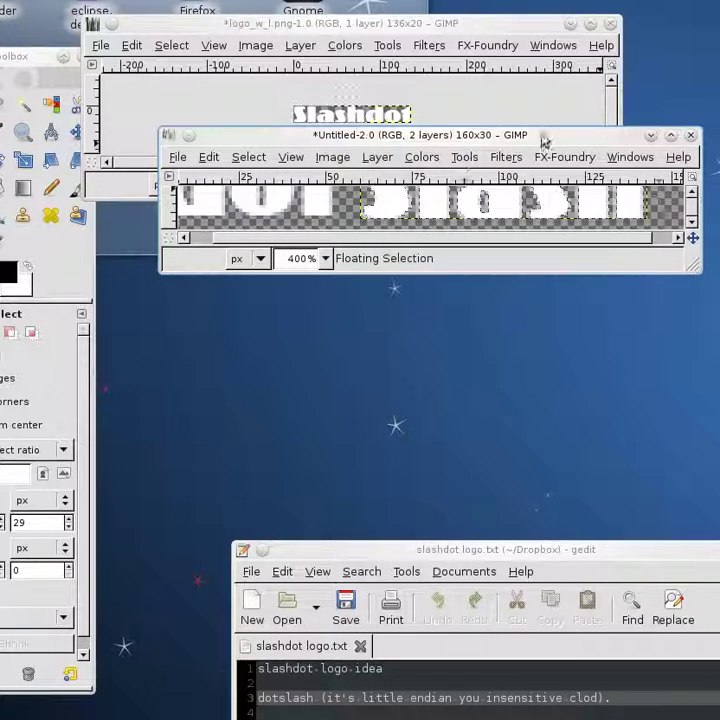
drag(588, 140, 404, 35)
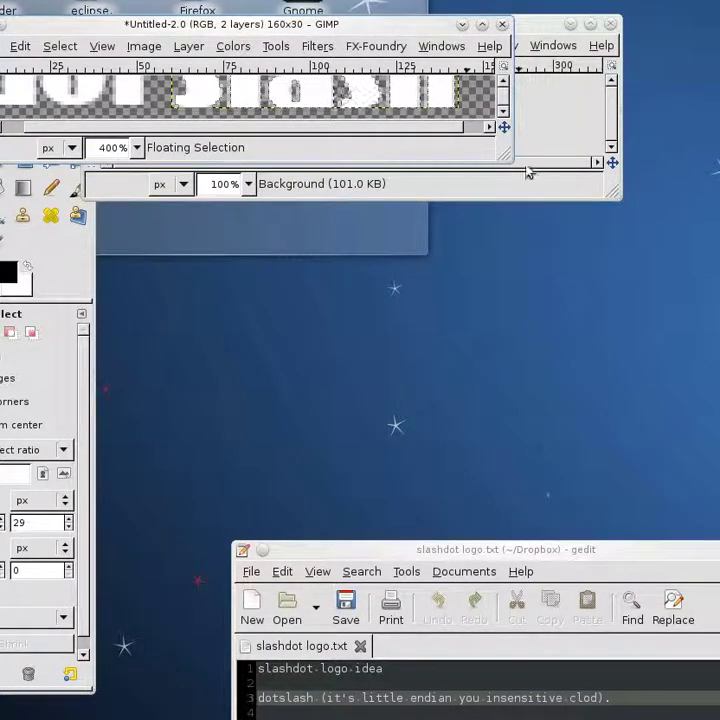
drag(511, 156, 719, 590)
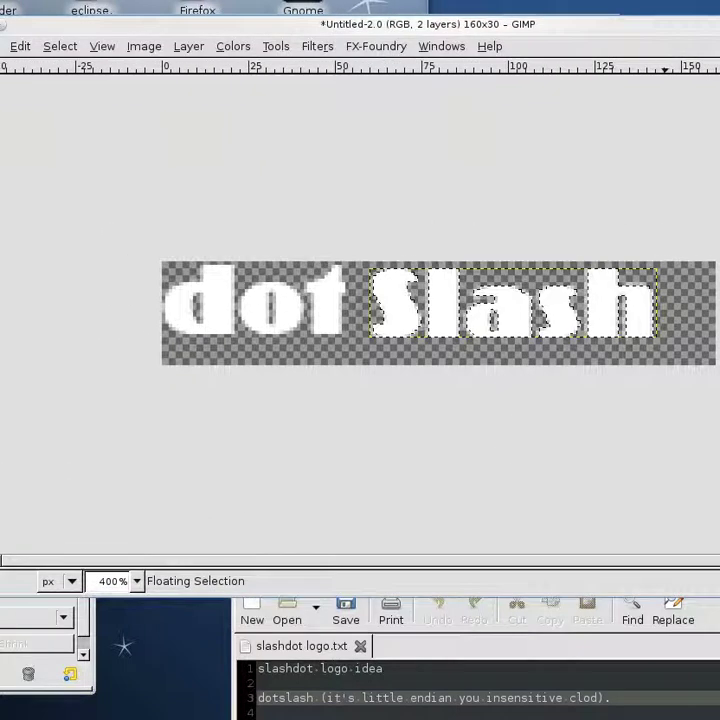
ctrl+scroll(437, 402, up, 4)
drag(280, 365, 267, 333)
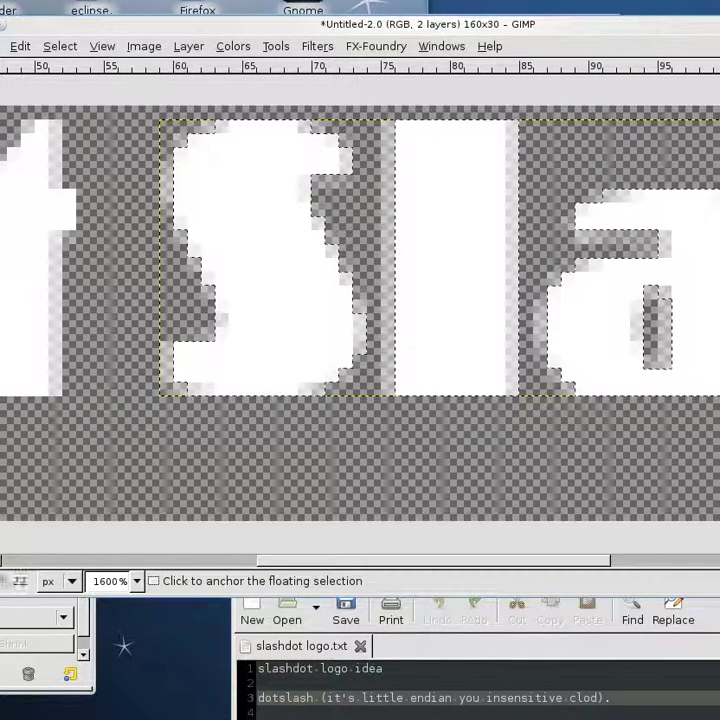
drag(502, 563, 165, 557)
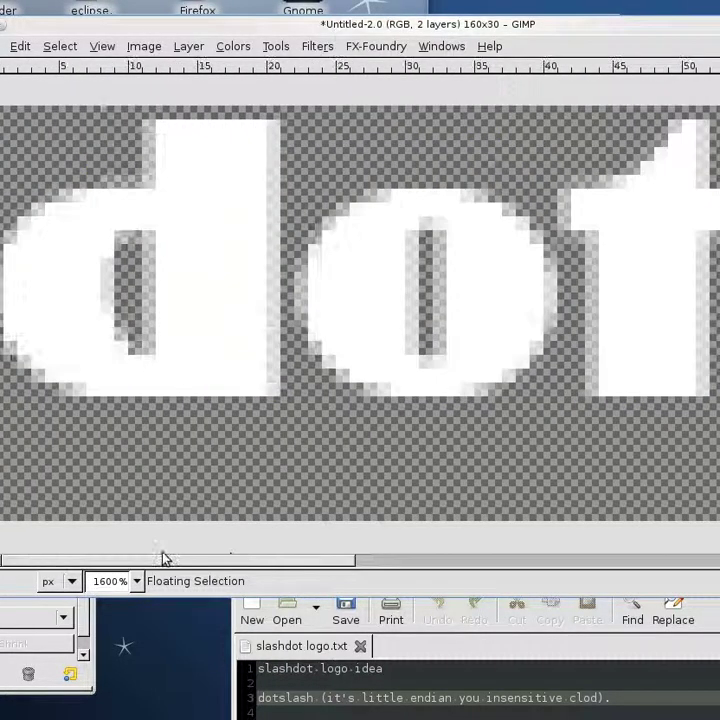
Activate the Text tool and set its font to Sans Bold
click(0, 188)
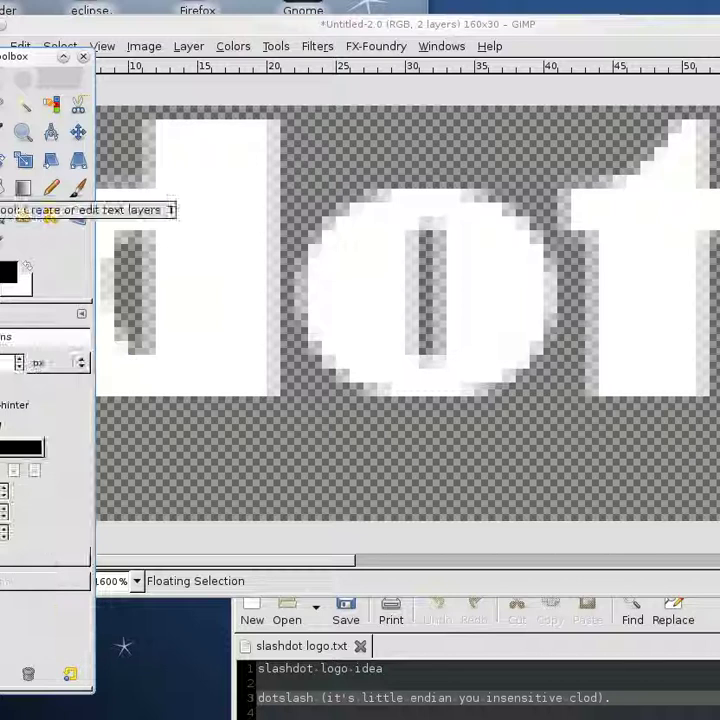
click(64, 342)
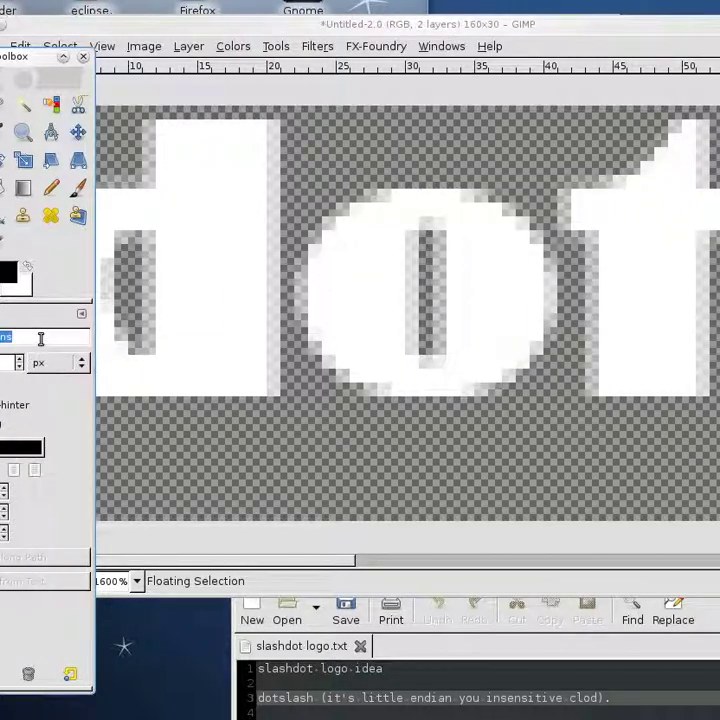
click(0, 337)
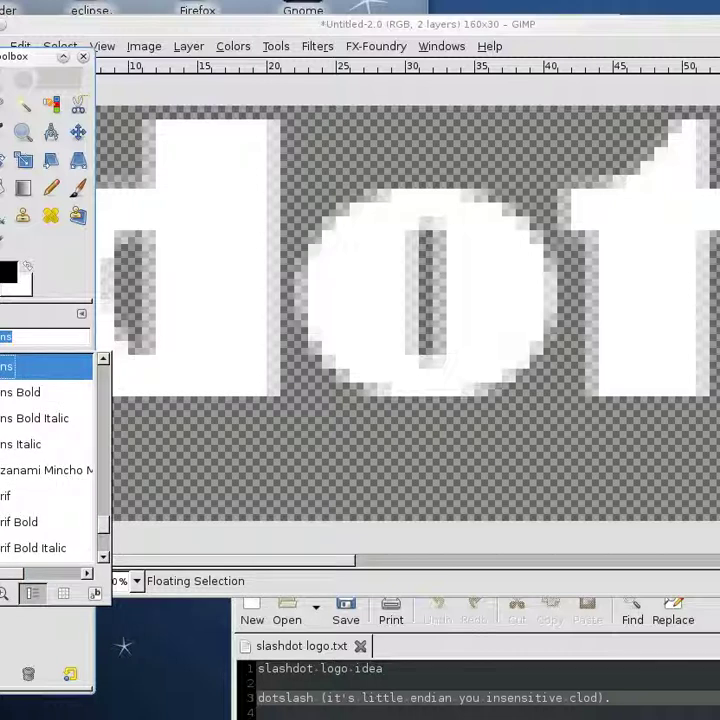
click(21, 393)
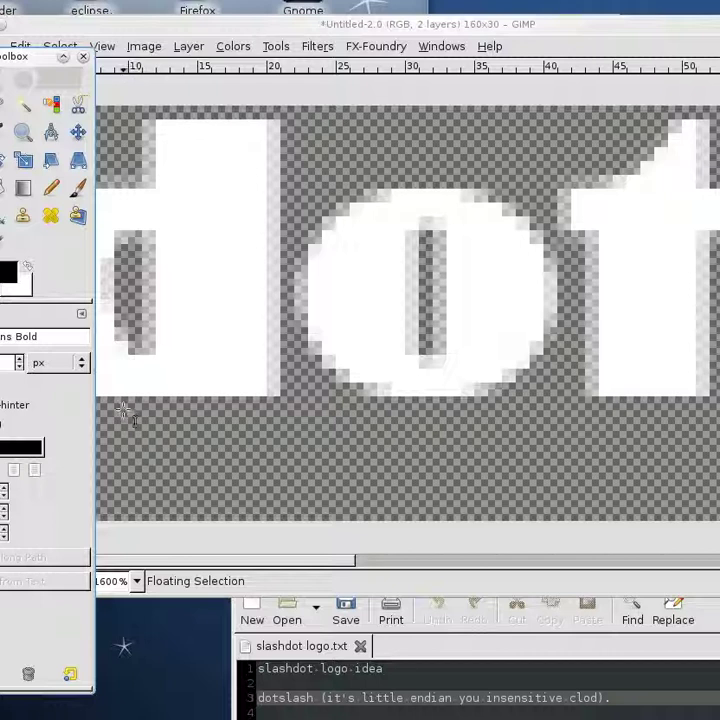
Draw a text box about 153 × 7 px along the strip beneath the "dot Slash" lettering
scroll(313, 421, down, 5)
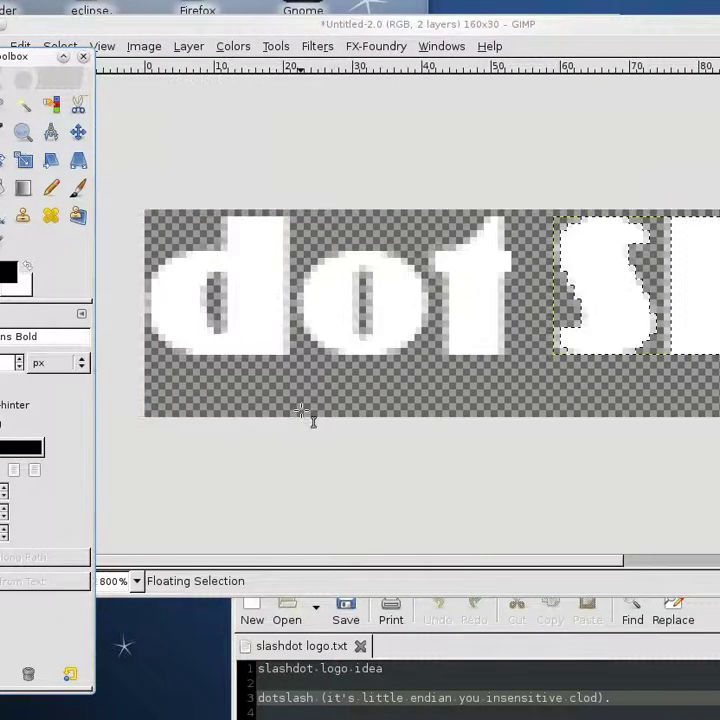
scroll(298, 410, up, 2)
scroll(294, 402, down, 1)
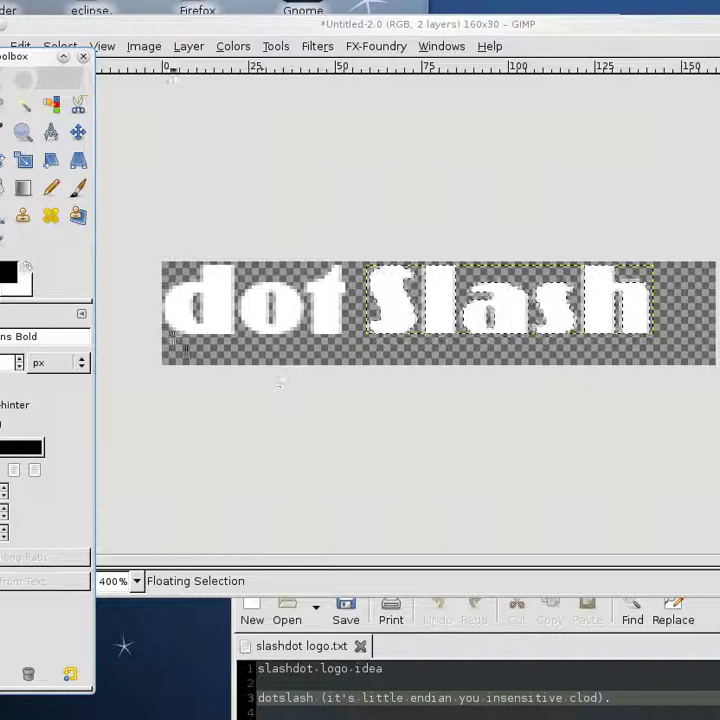
drag(367, 373, 715, 372)
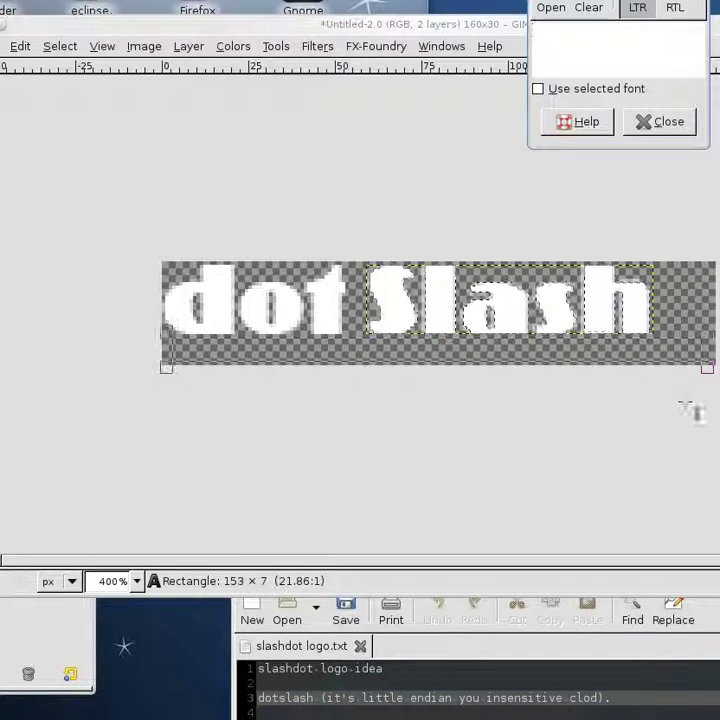
Switch to gedit and capitalize the first letter of "It's" in the parenthesized phrase of slashdot logo.txt
click(345, 700)
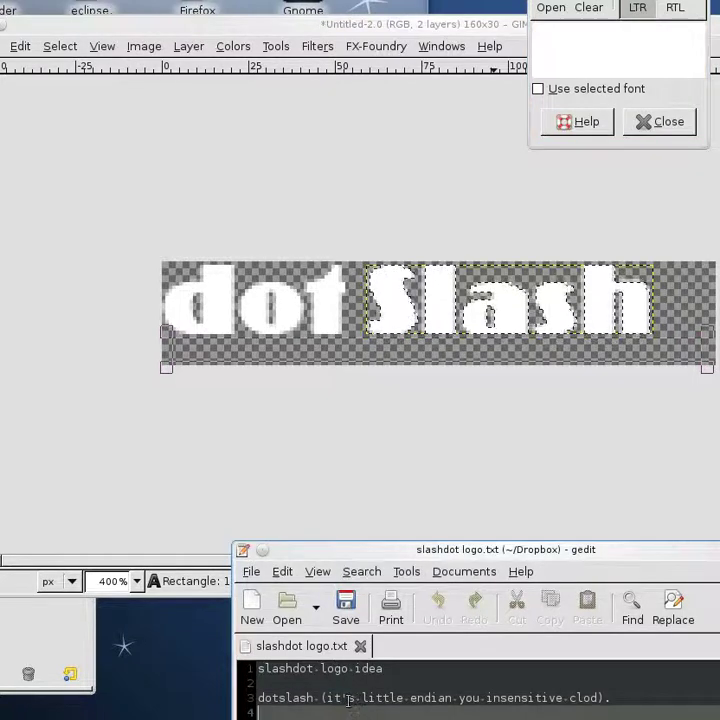
drag(600, 698, 326, 698)
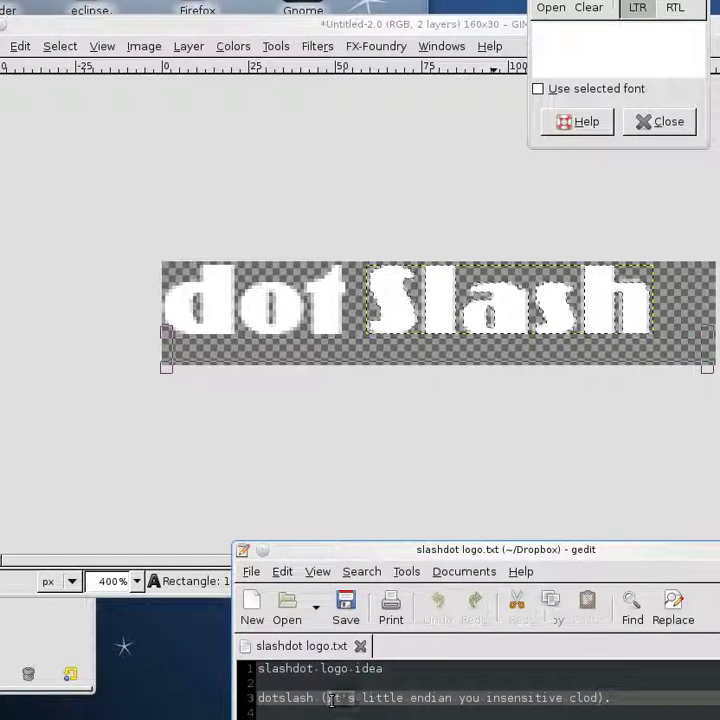
text(()
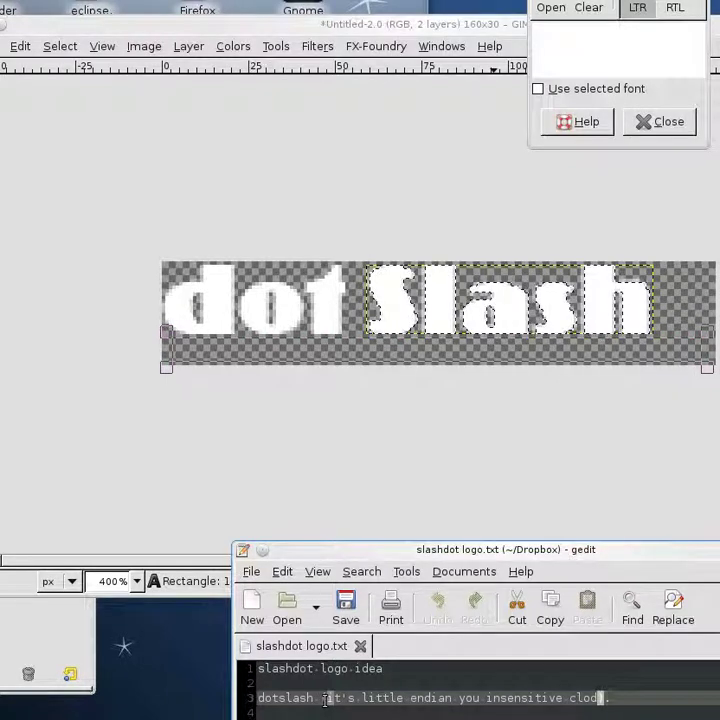
key(Delete)
text(I)
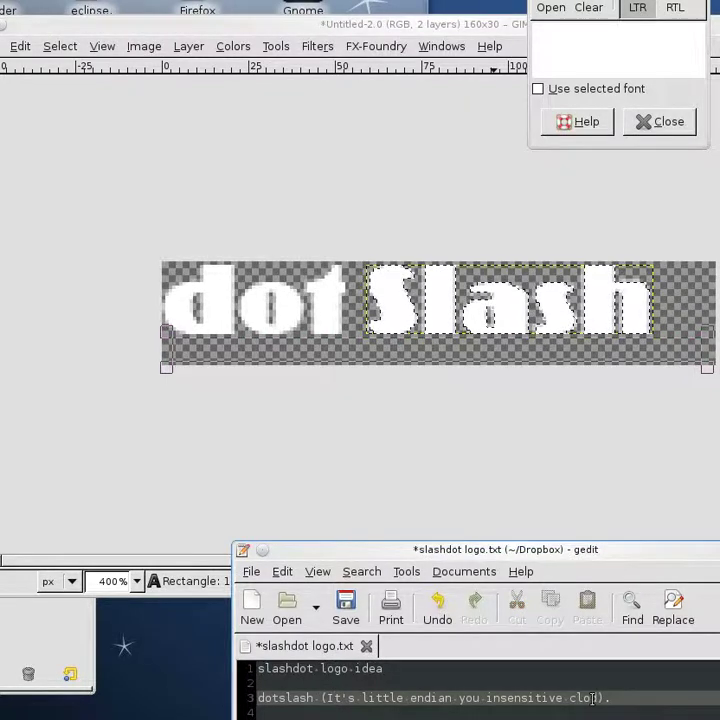
Copy the phrase "It's little endian you insensitive clod" from the note without its parentheses
key(ctrl+shift+Left)
key(ctrl+shift+Left)
key(ctrl+shift+Left)
key(ctrl+shift+Left)
key(ctrl+shift+Left)
key(ctrl+shift+Left)
key(ctrl+shift+Left)
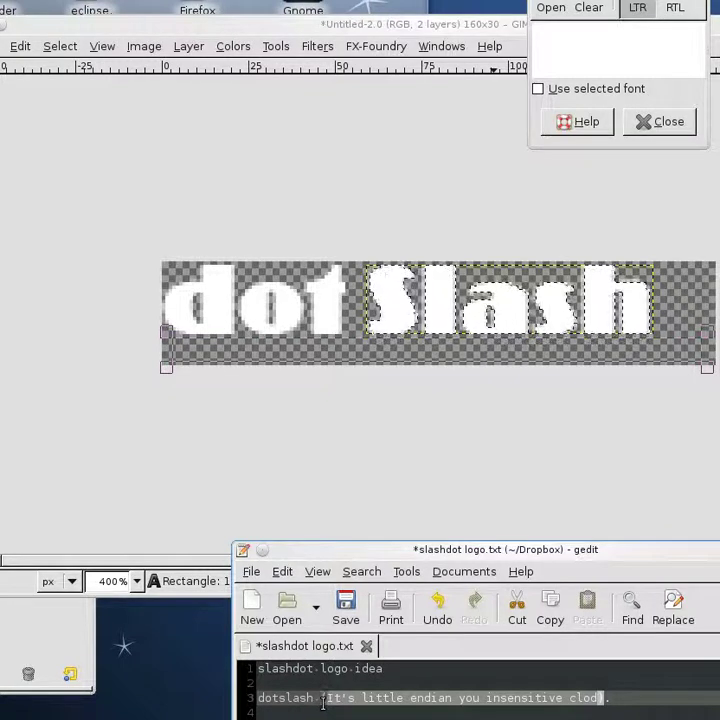
key(ctrl+c)
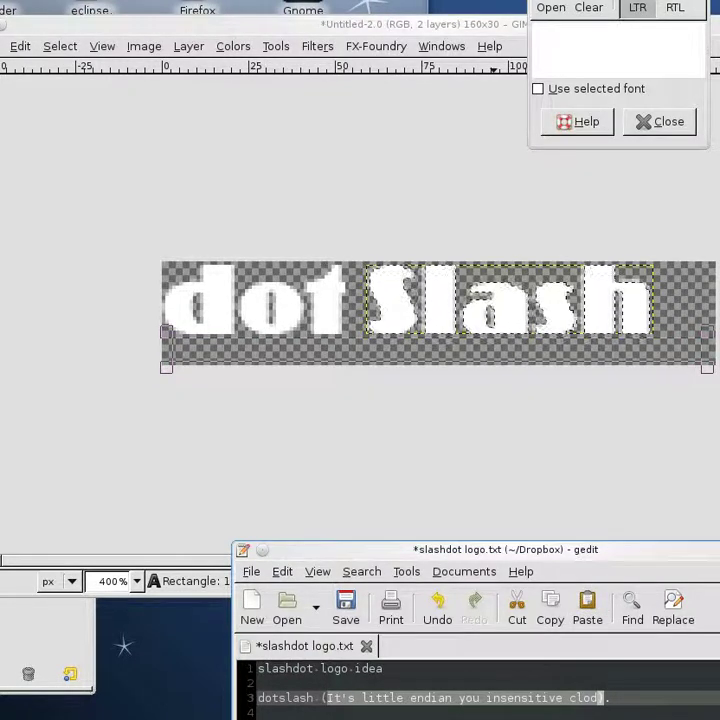
Switch to Firefox and copy the term "little-endian" from the Wikipedia article on Endianness
key(alt+Tab)
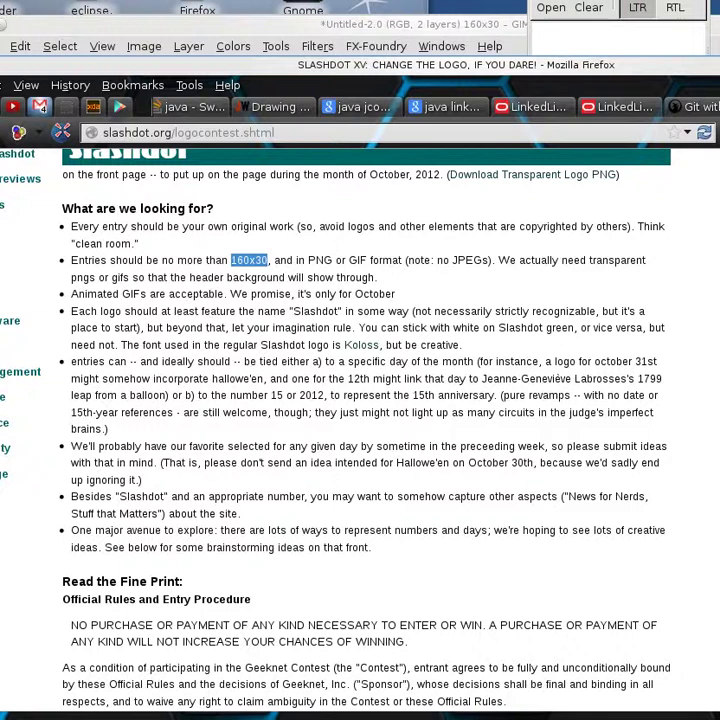
key(ctrl+Tab)
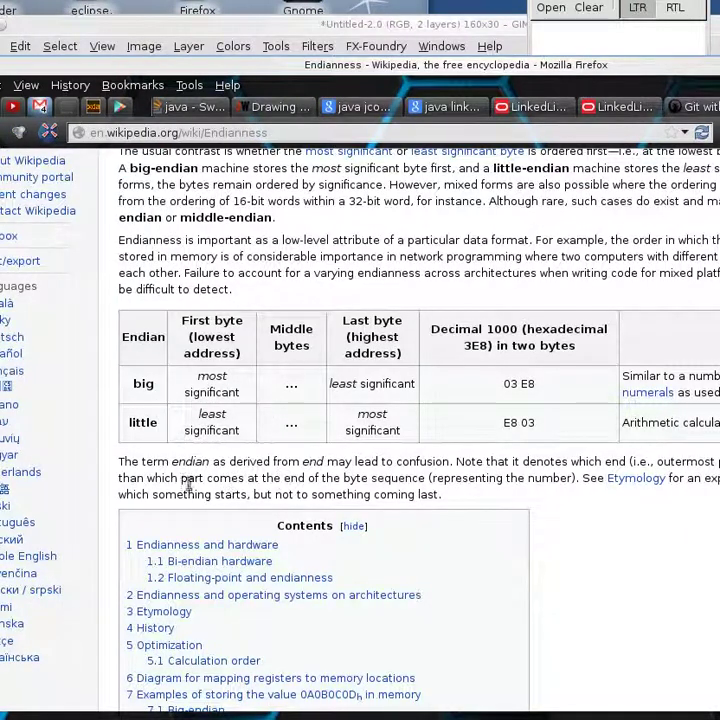
scroll(454, 422, up, 2)
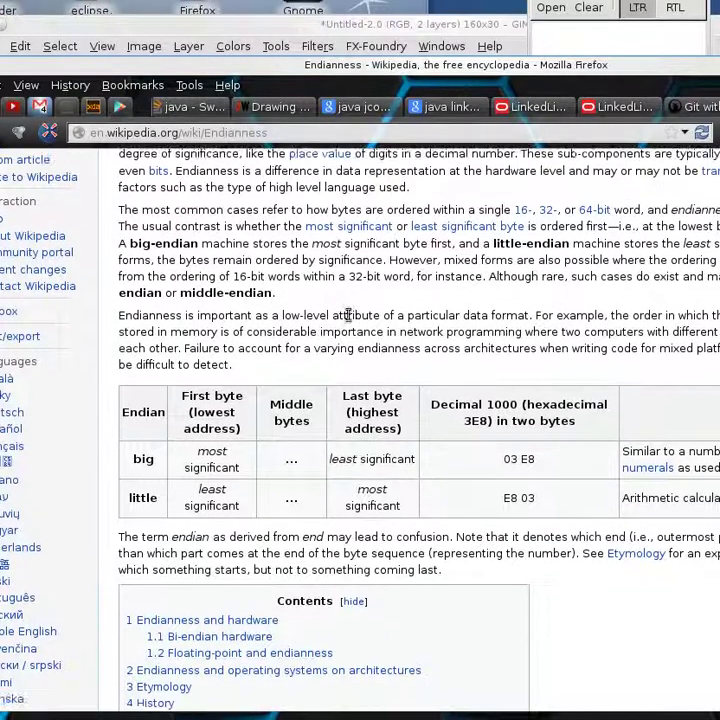
scroll(348, 315, up, 1)
drag(493, 267, 569, 267)
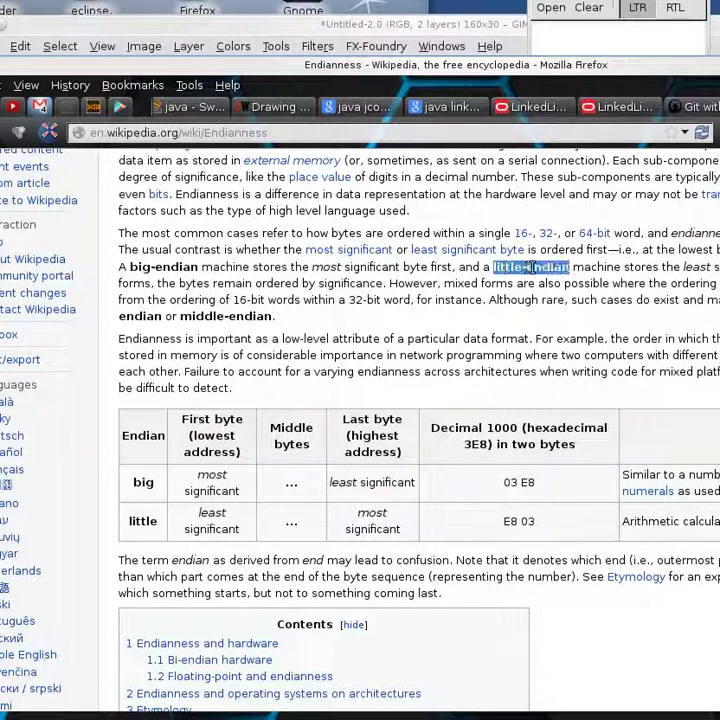
Back in gedit, replace "little endian" with the hyphenated "little-endian", copy the corrected phrase and minimize the window
key(alt+Tab)
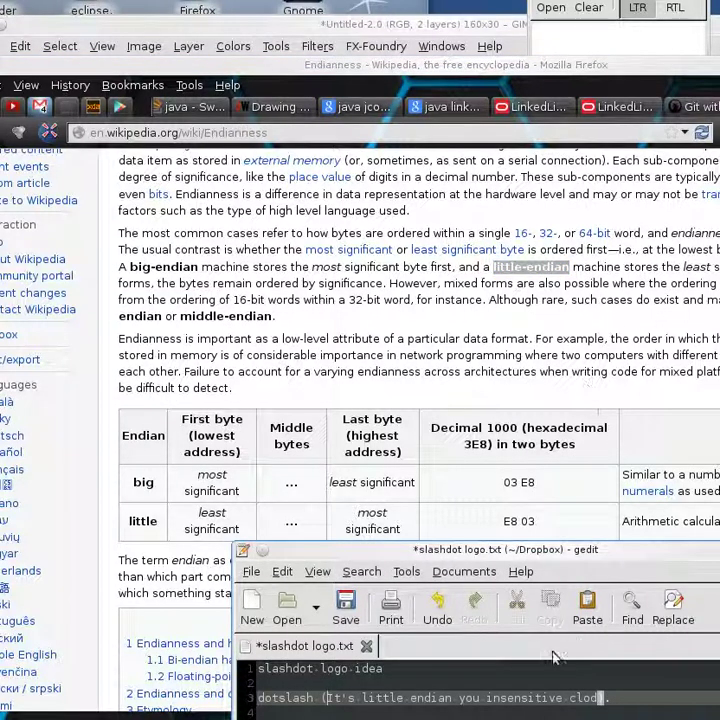
drag(390, 698, 410, 702)
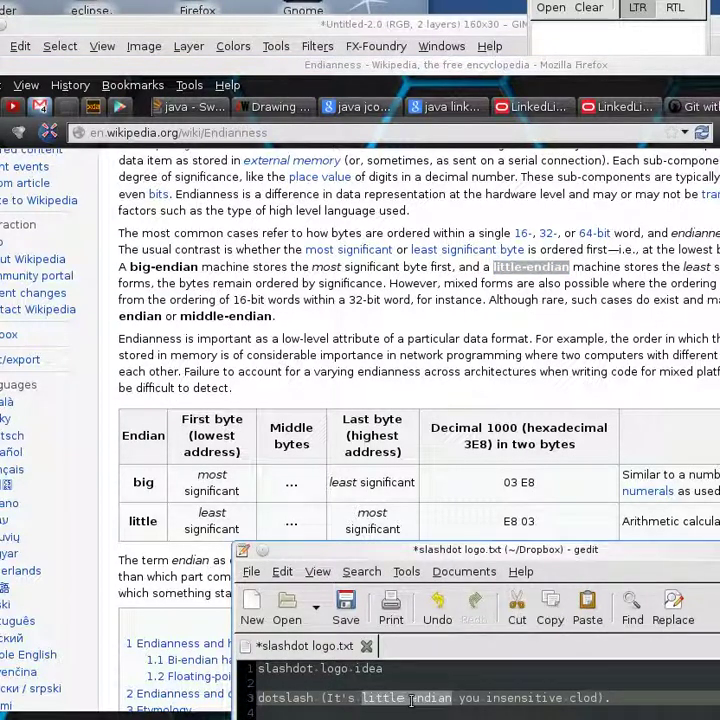
key(ctrl+v)
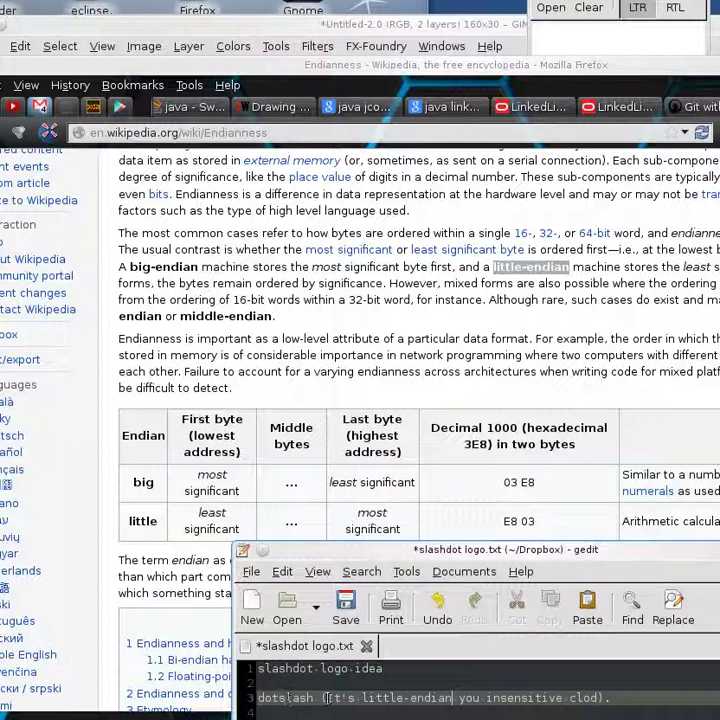
drag(324, 698, 598, 698)
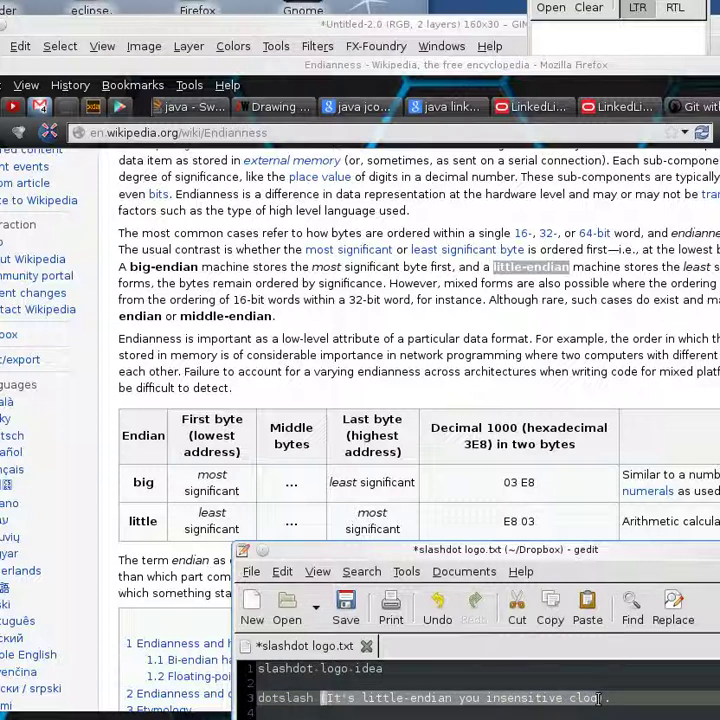
click(719, 550)
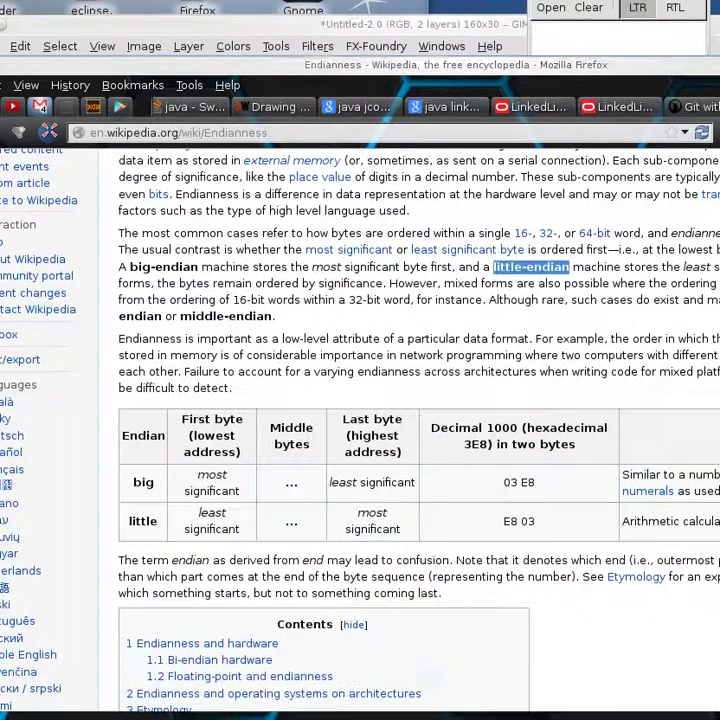
Return to GIMP and paste "It's little-endian you insensitive clod" as text beneath the "dot Slash" lettering
click(410, 33)
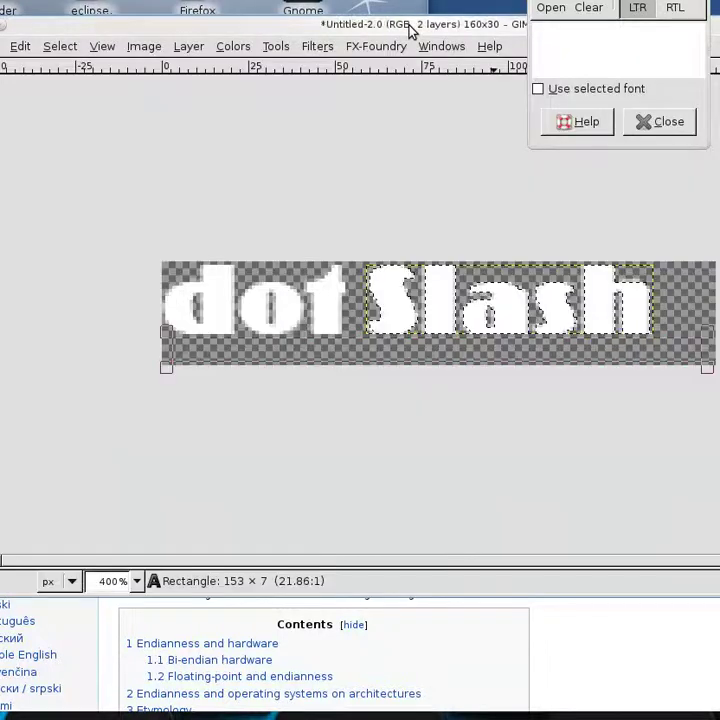
click(216, 343)
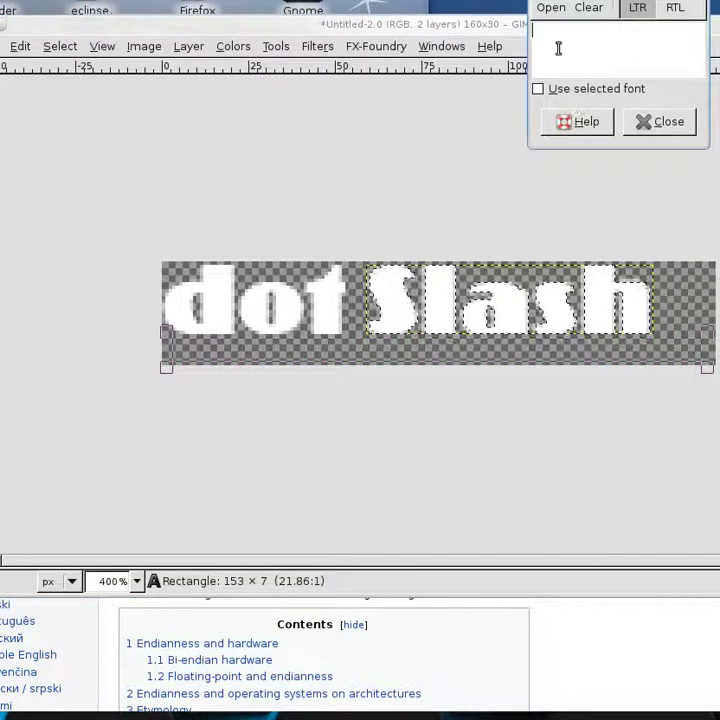
key(ctrl+v)
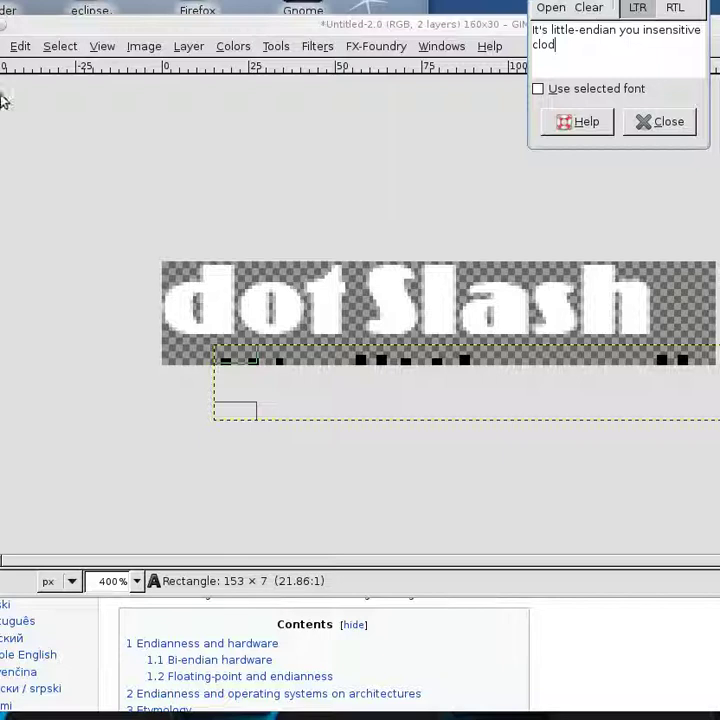
Minimize the browser, reduce the tagline's font size until it fits on one line, and move it up just below the lettering
key(alt+Tab)
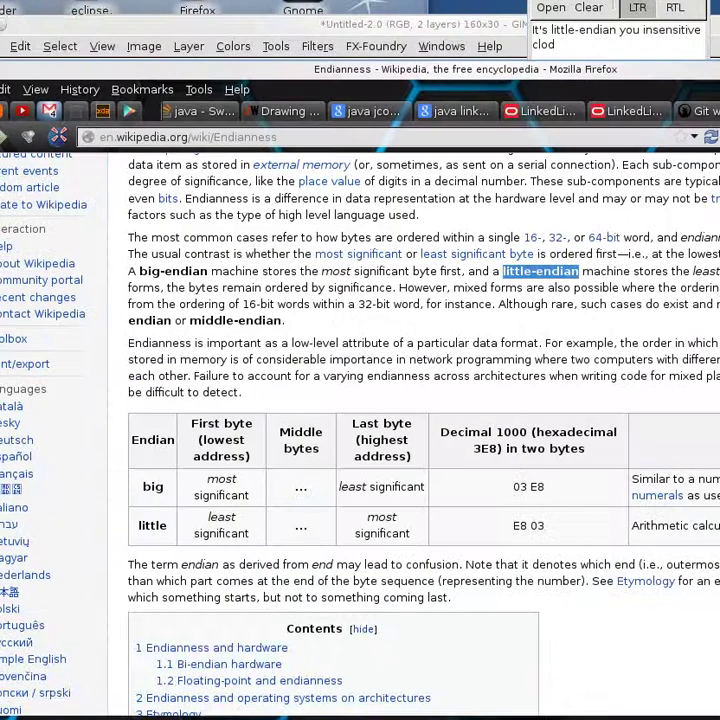
key(alt+F9)
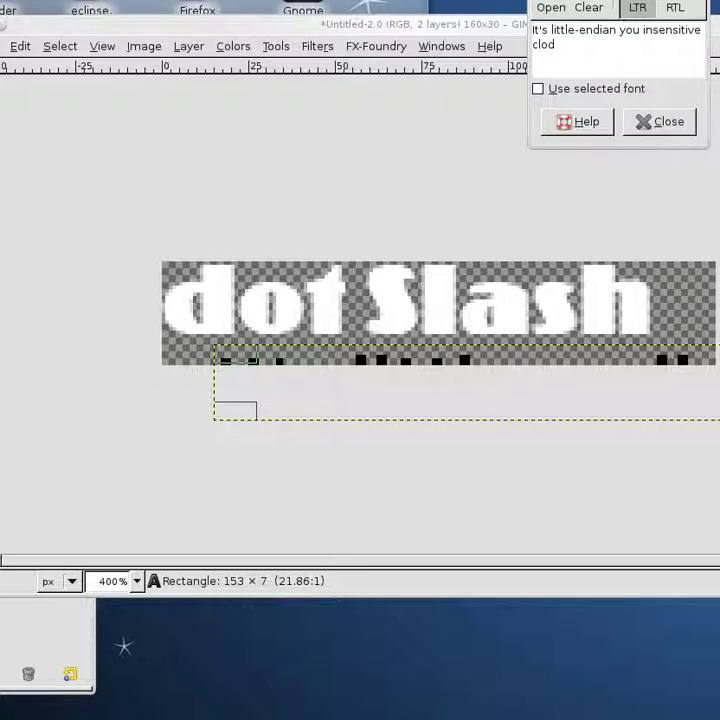
key(alt+Tab)
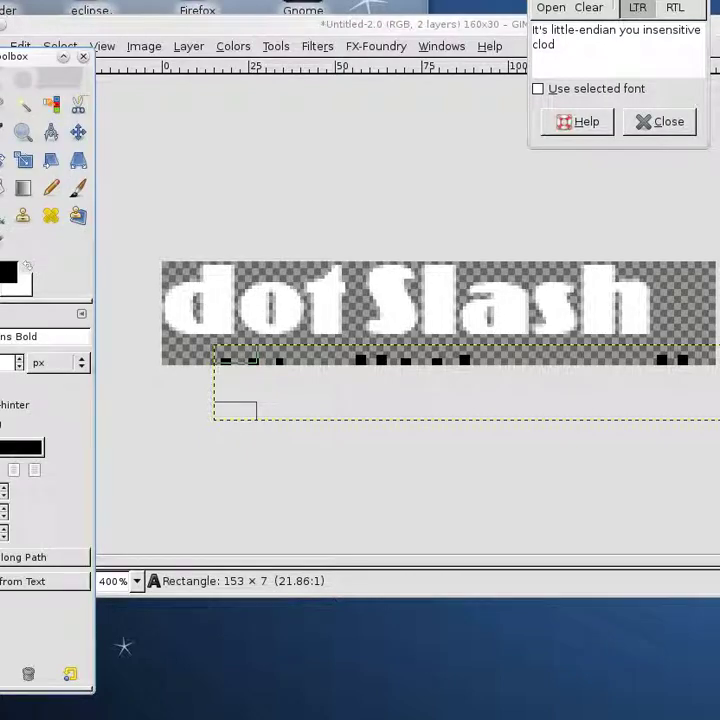
click(19, 367)
click(19, 367)
click(19, 367)
click(19, 367)
click(19, 367)
click(19, 367)
click(19, 367)
click(19, 367)
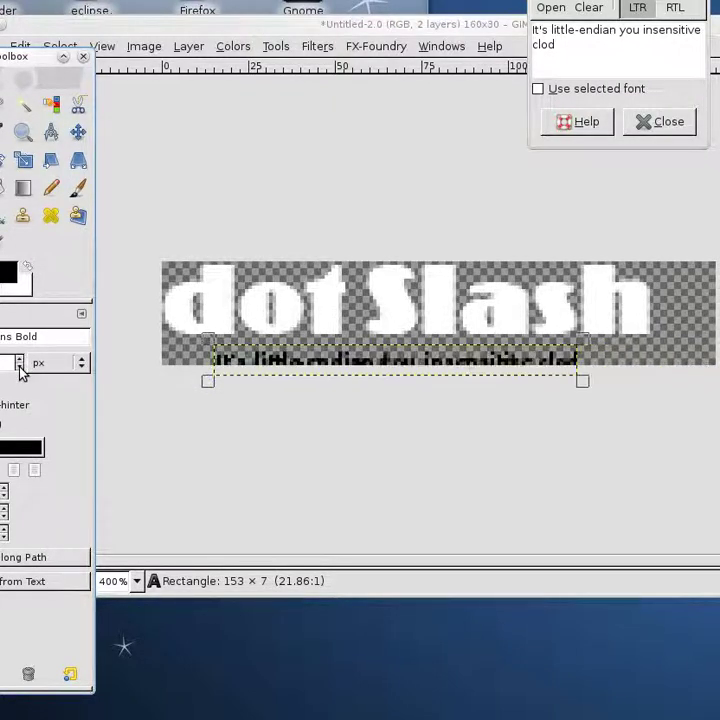
click(297, 355)
drag(295, 351, 294, 351)
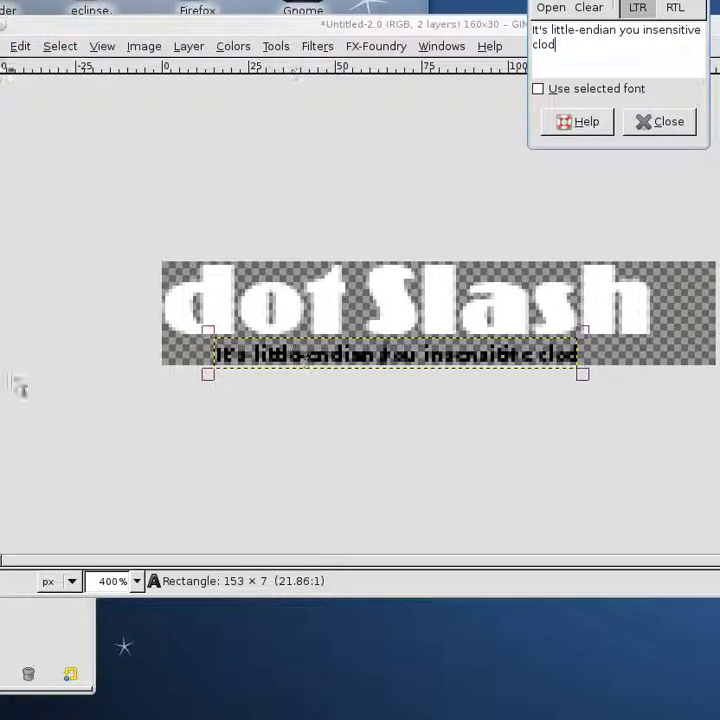
Swap the foreground and background colors and set the tagline's text color to white (ffffff)
click(1, 386)
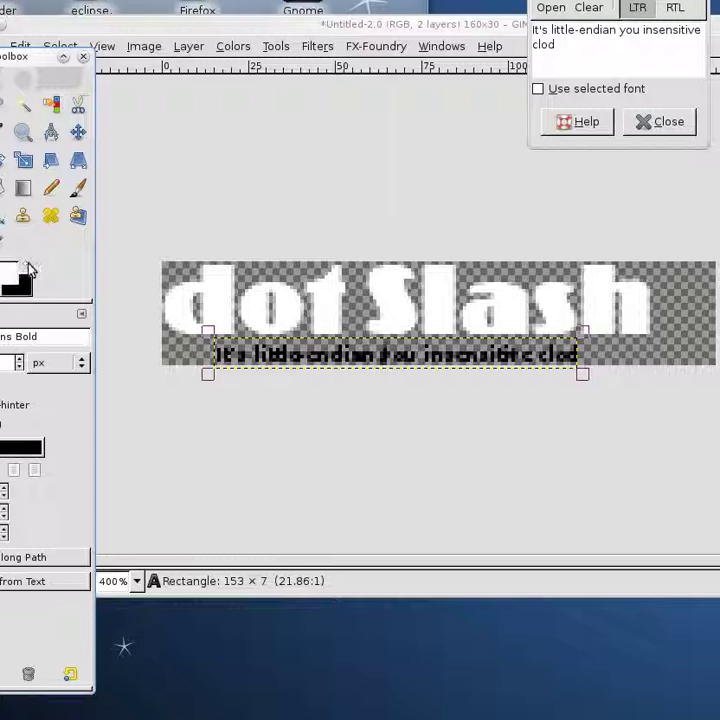
click(607, 40)
key(ctrl+a)
click(1, 388)
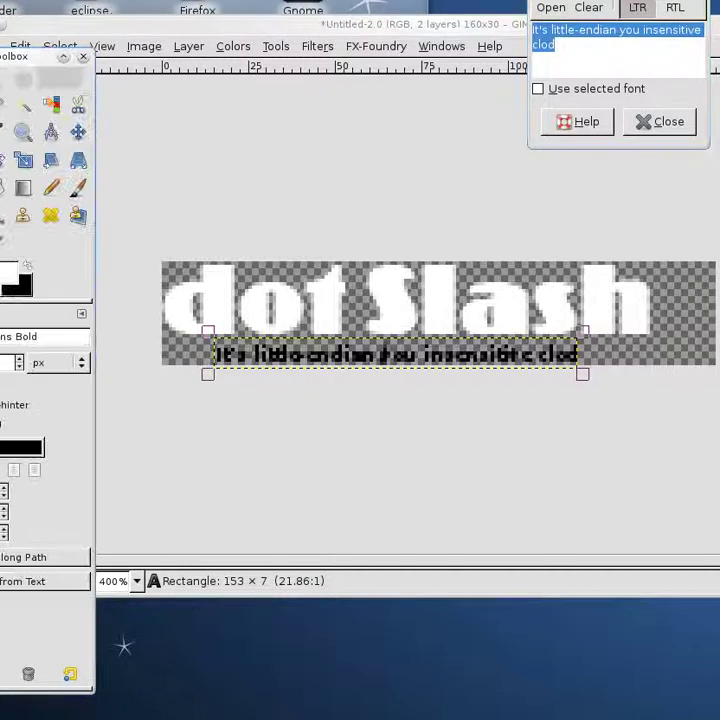
click(20, 447)
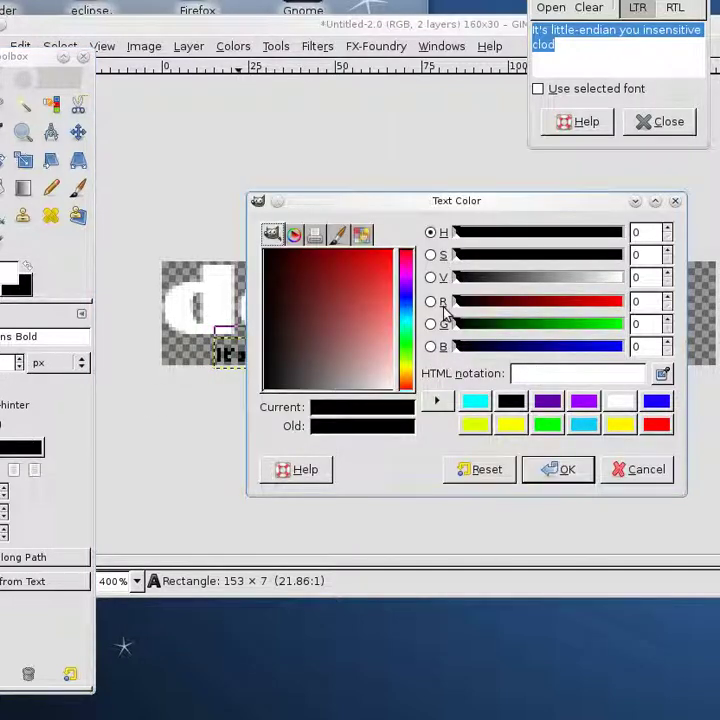
click(618, 401)
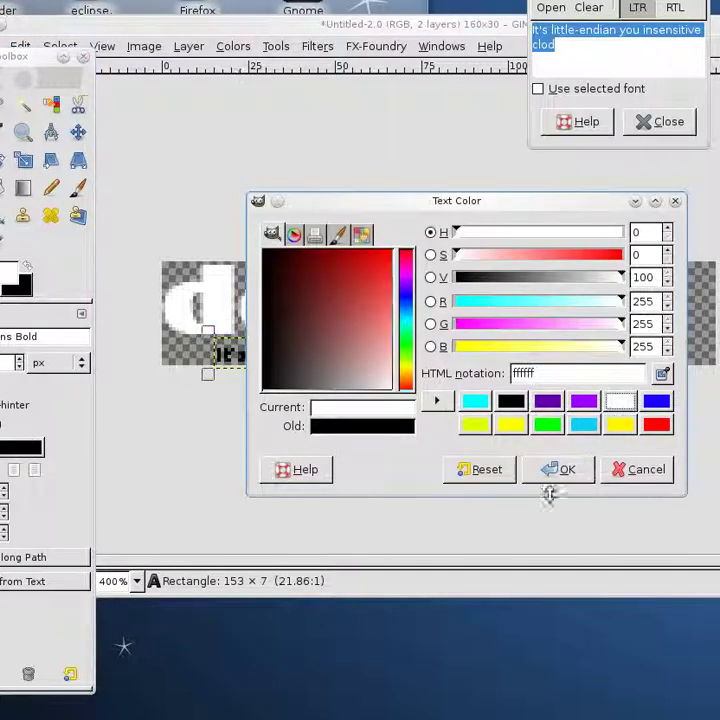
click(560, 466)
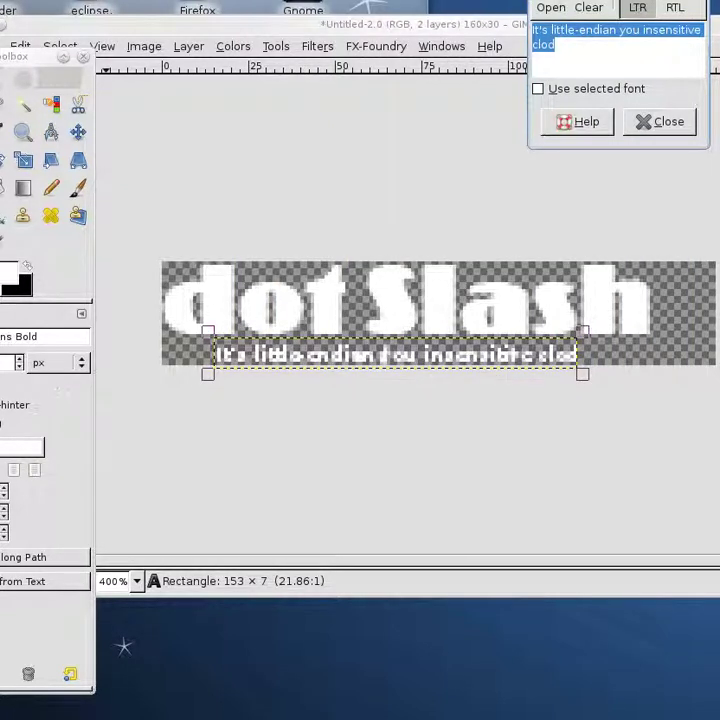
Increase the tagline's font size slightly, stepping back by one when the letters become too large
click(20, 359)
click(22, 360)
click(22, 360)
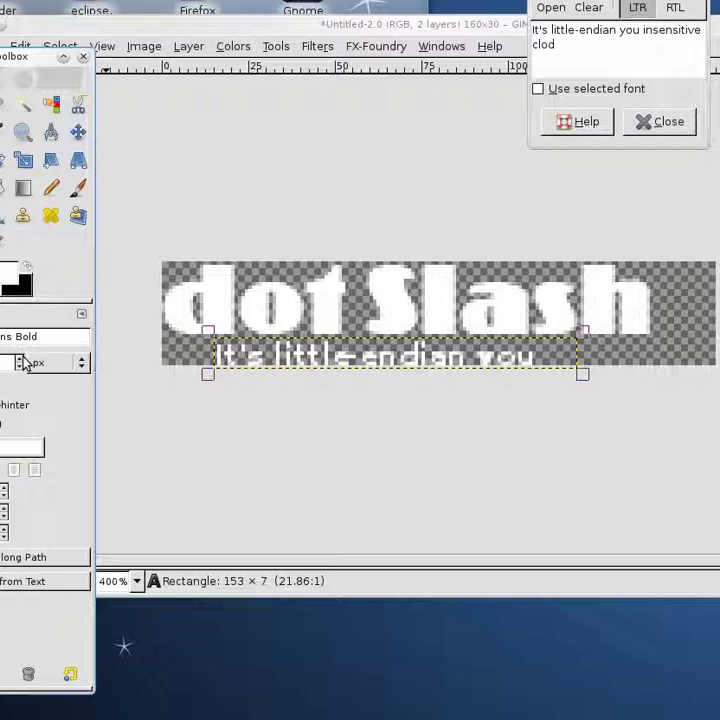
click(21, 366)
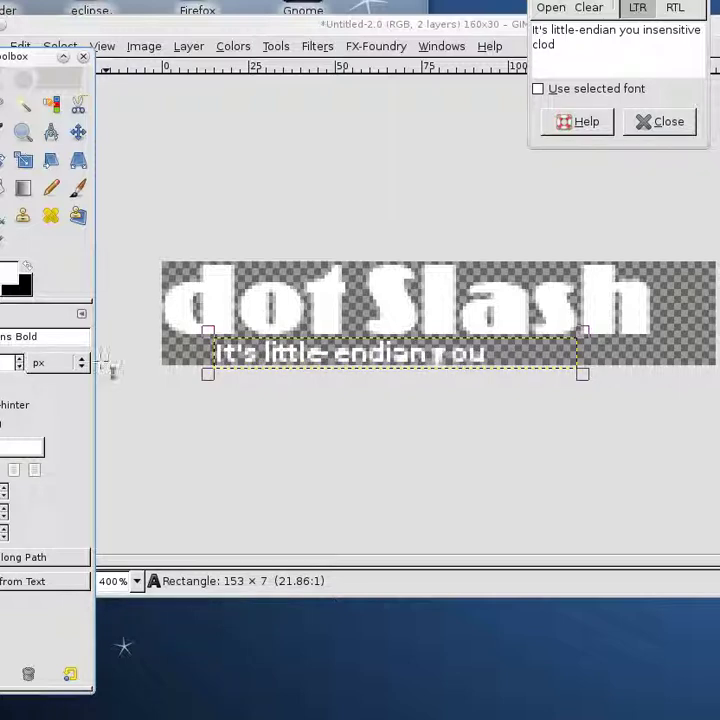
Widen the tagline's text box to the full image width, about 160 × 9 px, so the whole phrase fits on one line
click(216, 388)
drag(216, 388, 162, 382)
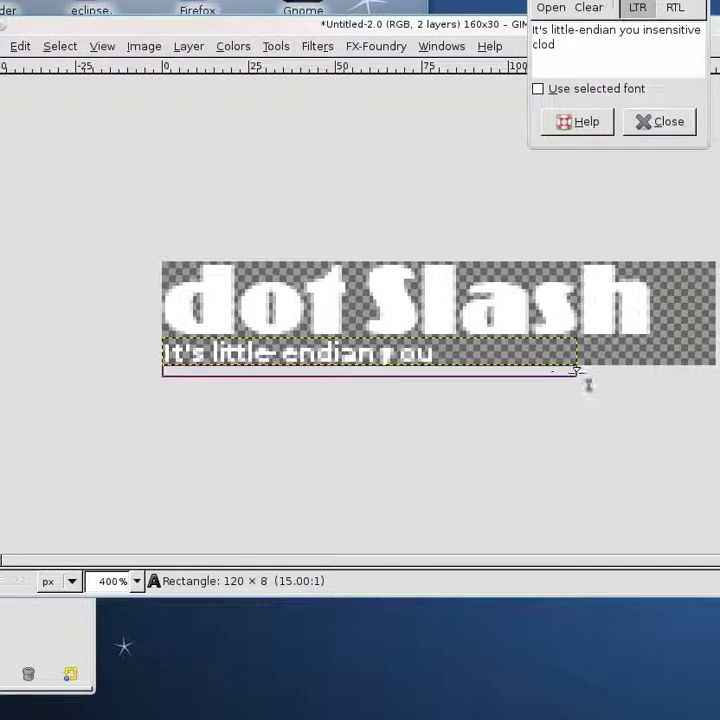
drag(600, 388, 719, 374)
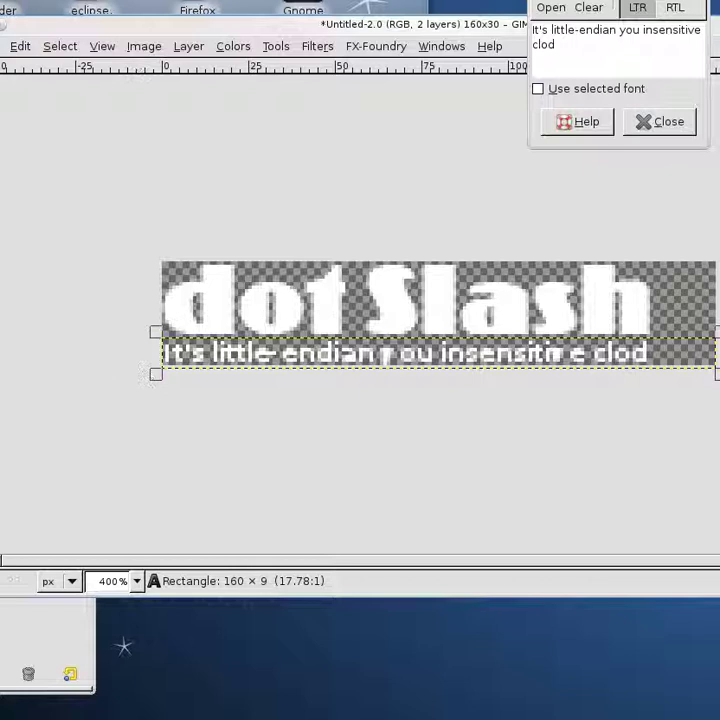
Increase the tagline's font size by one step
click(1, 362)
click(19, 358)
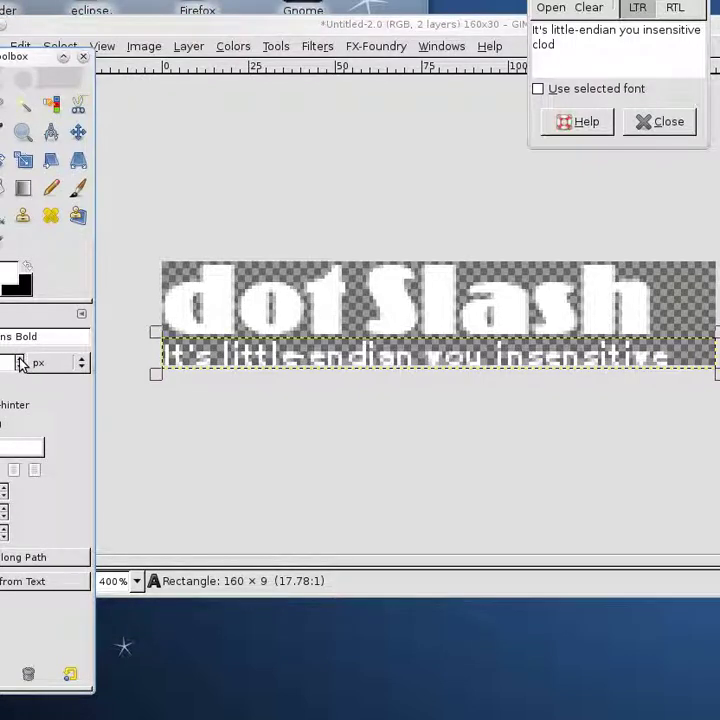
click(325, 352)
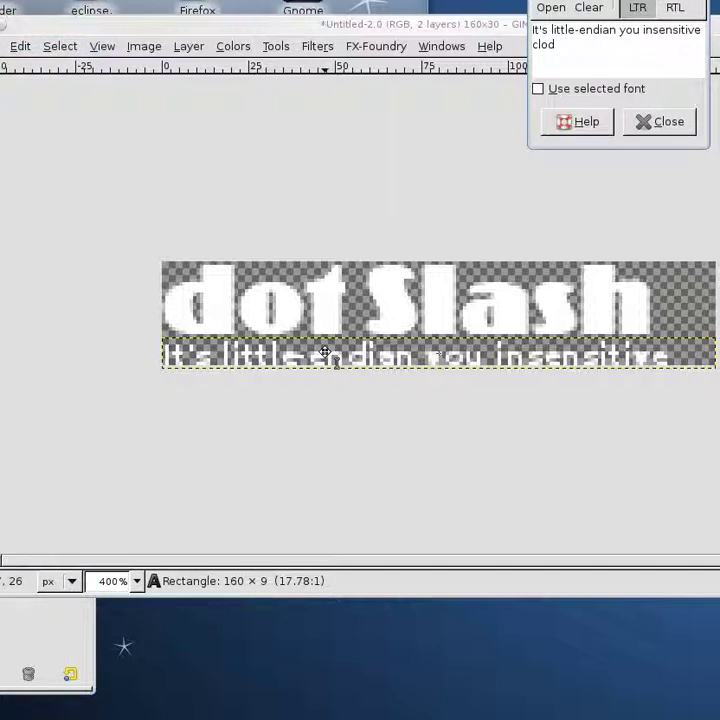
Try the regular Sans font instead of Sans Bold for the tagline
click(2, 355)
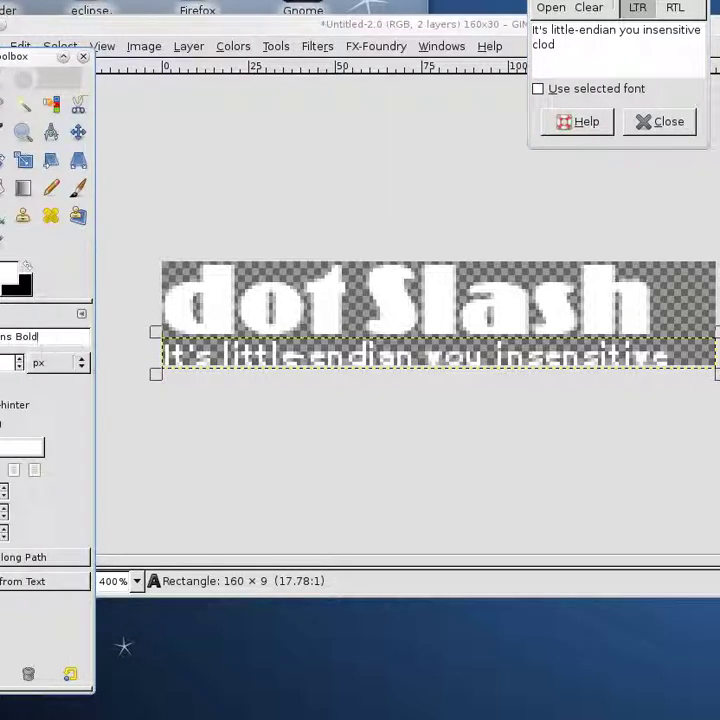
click(1, 338)
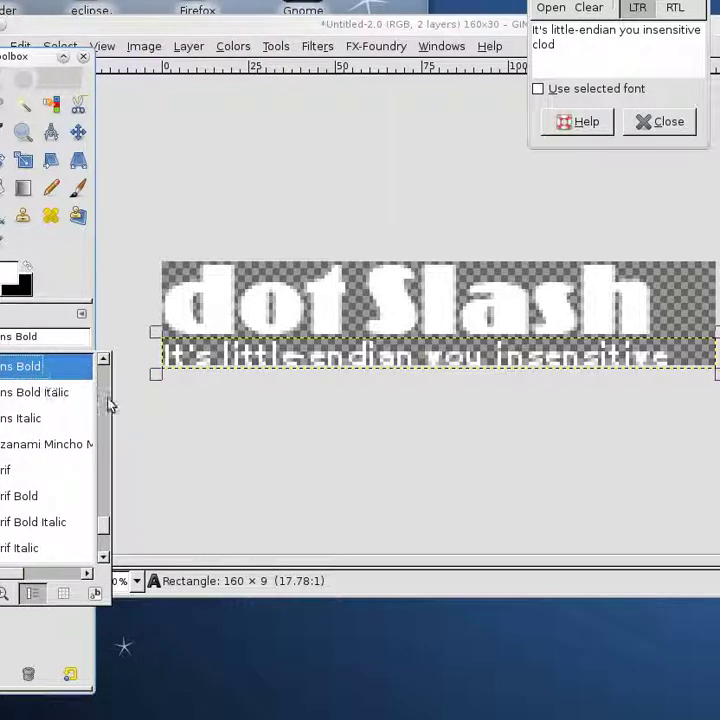
scroll(104, 362, up, 1)
click(58, 378)
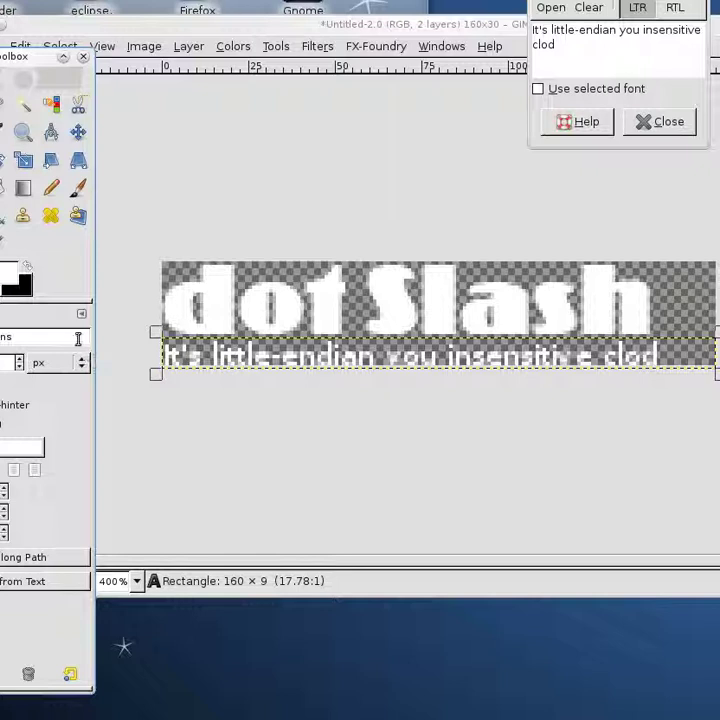
Try DejaVu Sans as the tagline's font
click(1, 338)
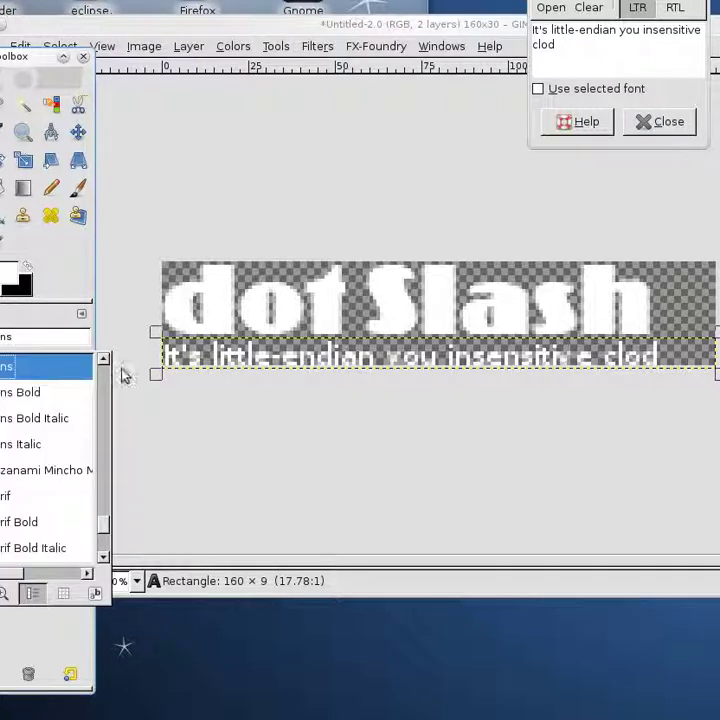
drag(101, 517, 103, 365)
scroll(35, 434, down, 5)
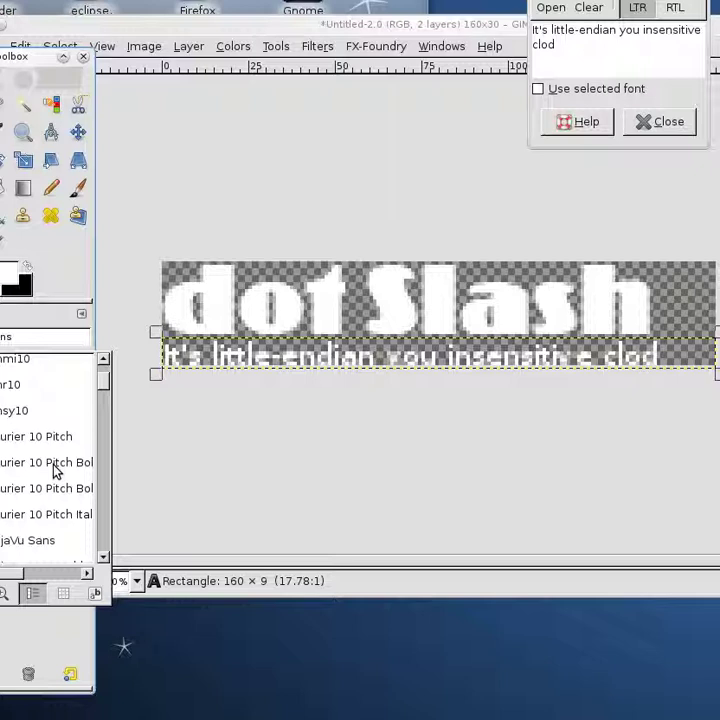
scroll(60, 500, down, 3)
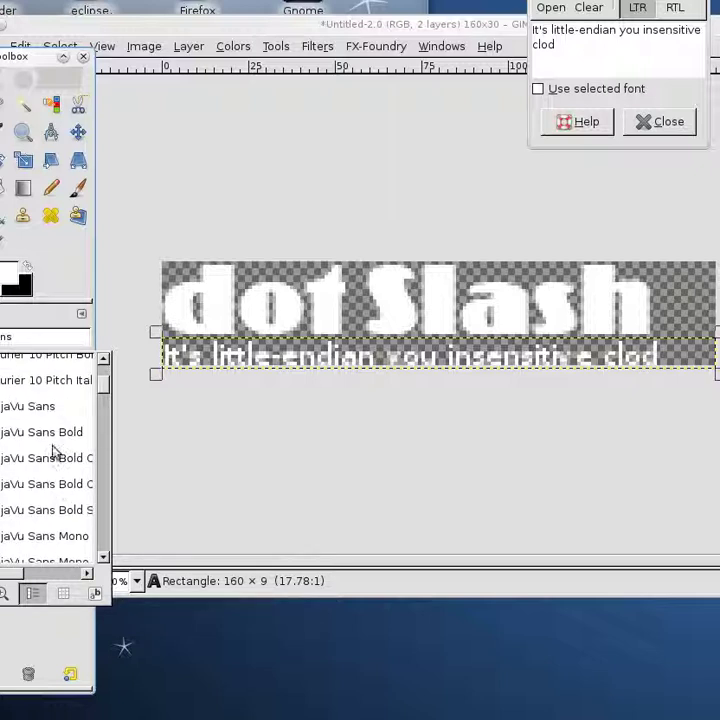
click(44, 407)
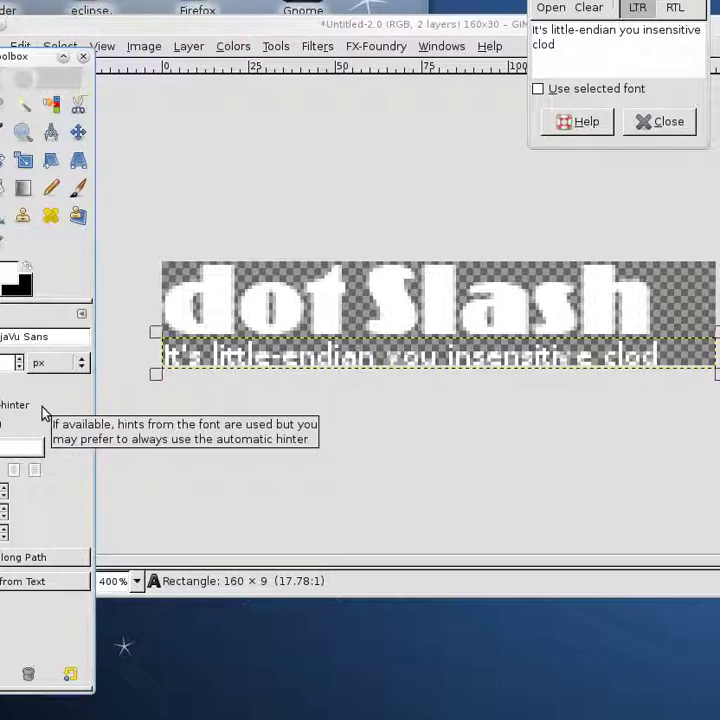
Select the whole tagline text and try DejaVu Sans Bold as its font
triple_click(598, 32)
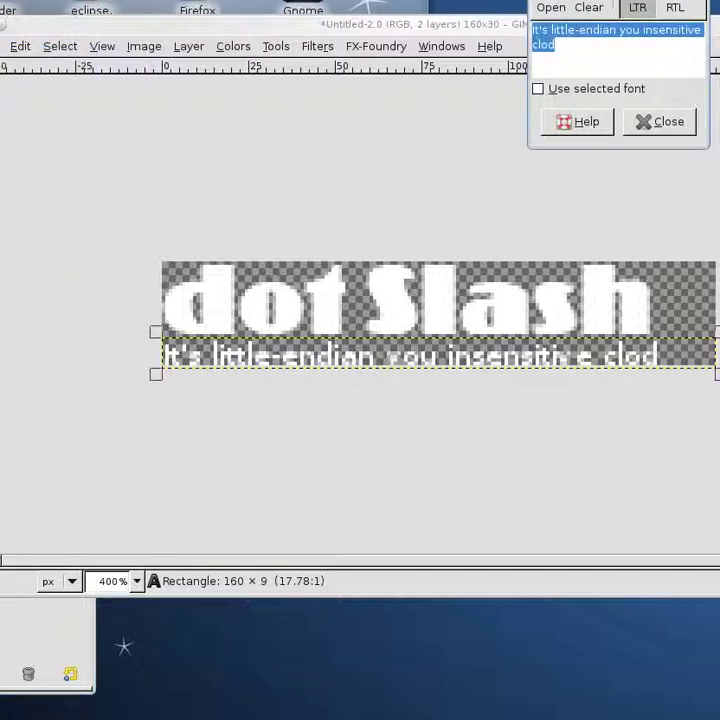
drag(84, 24, 175, 29)
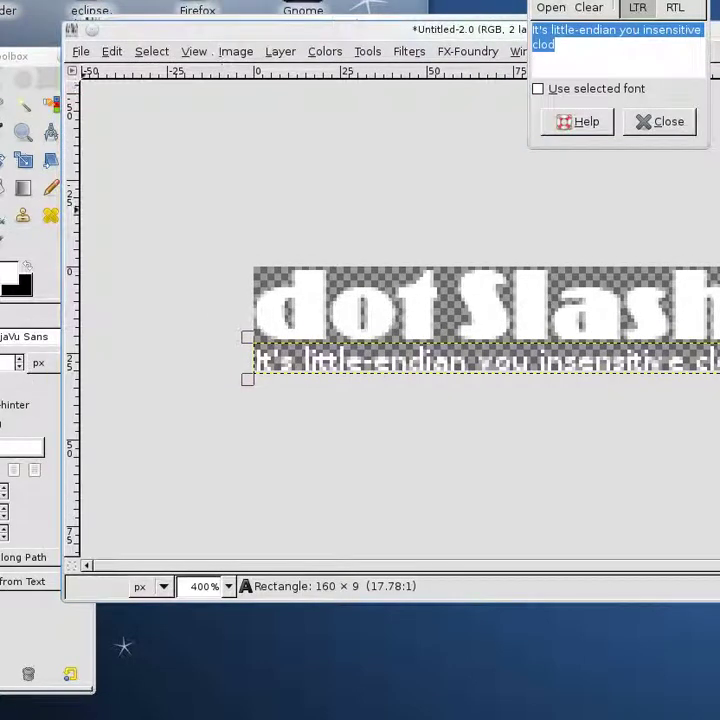
click(2, 337)
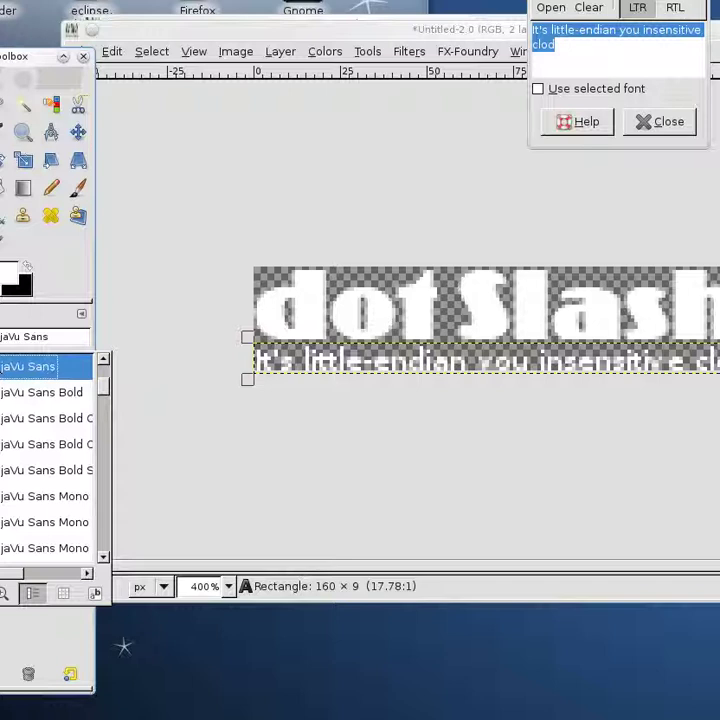
click(40, 392)
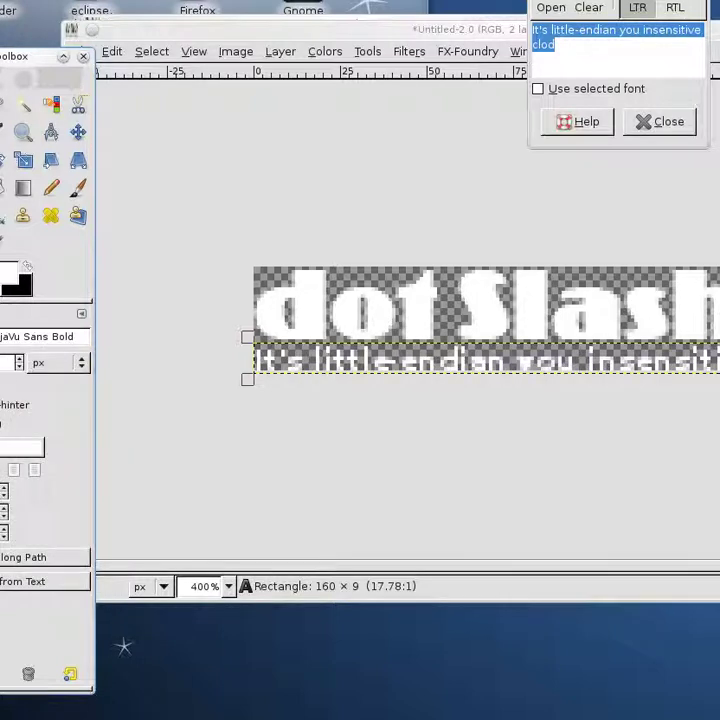
Look through the available fonts and try Gentium Basic for the tagline
click(2, 337)
scroll(55, 460, down, 8)
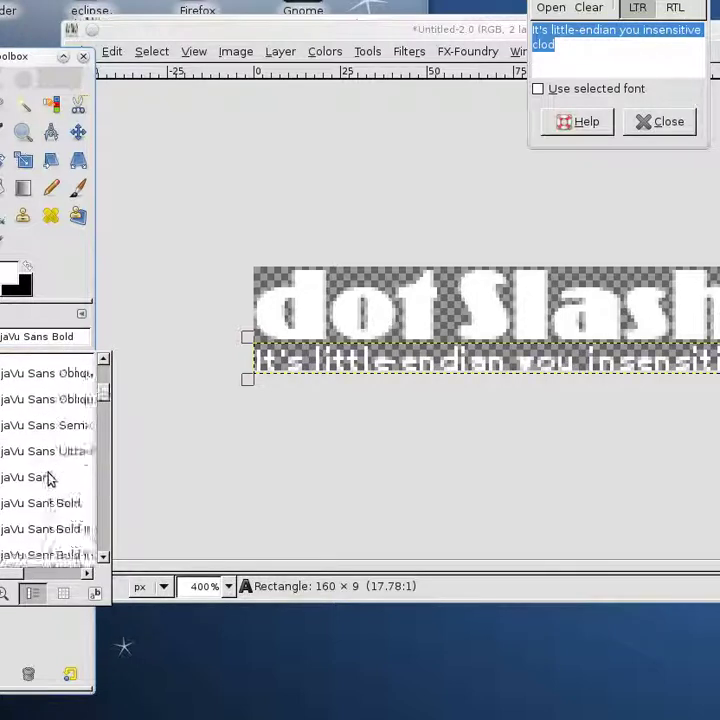
scroll(26, 495, down, 2)
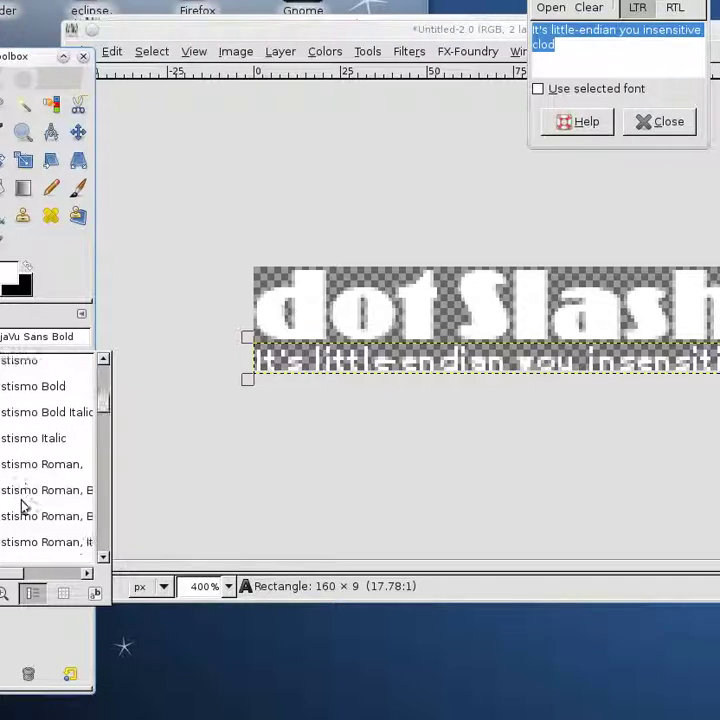
scroll(28, 505, down, 2)
scroll(28, 508, down, 2)
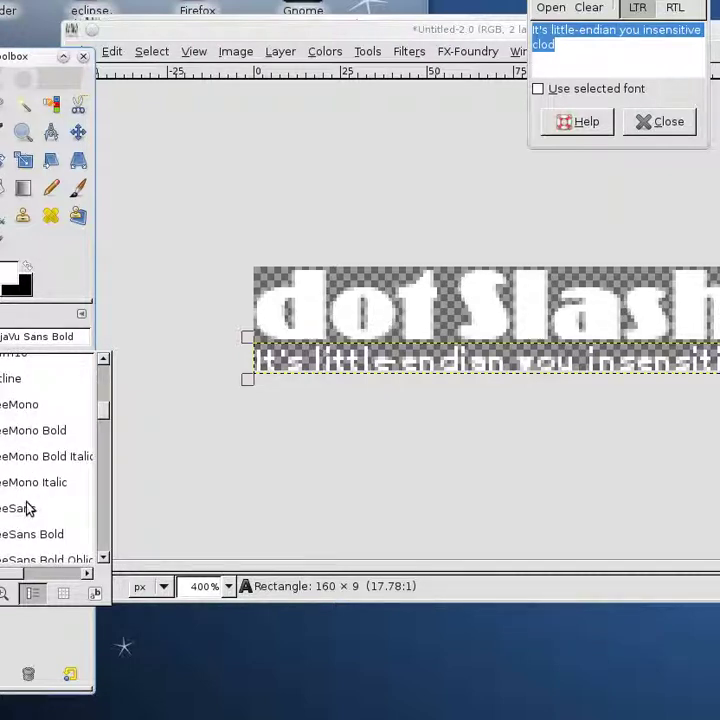
scroll(28, 508, down, 3)
scroll(28, 508, down, 3)
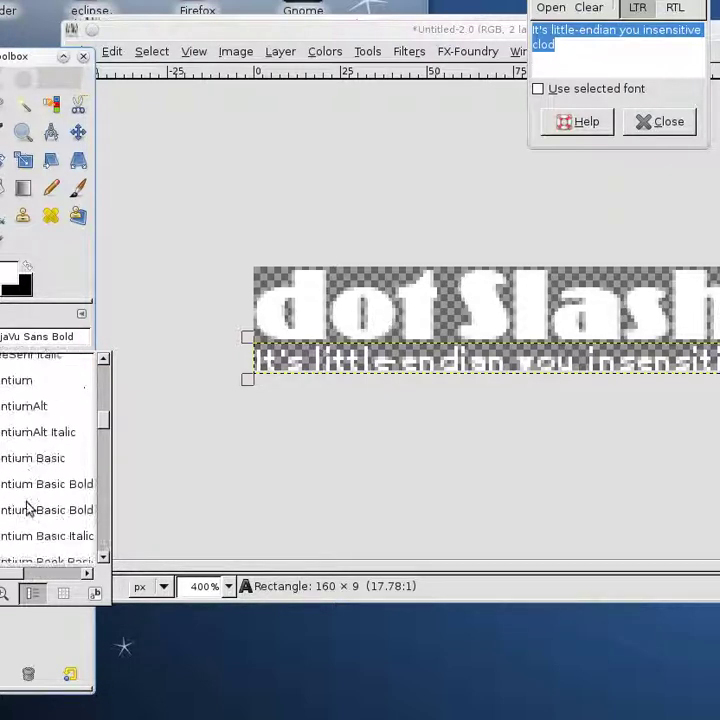
scroll(28, 508, down, 2)
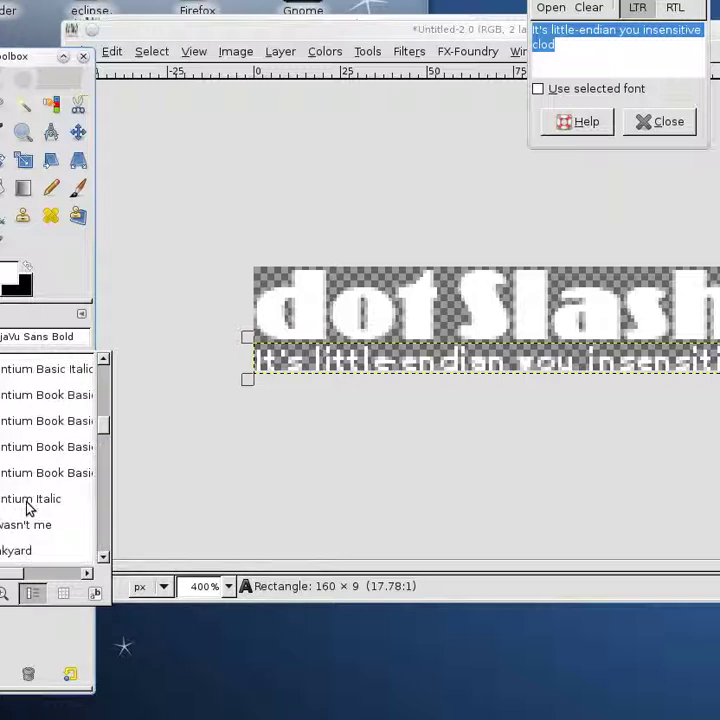
scroll(28, 508, down, 3)
scroll(28, 508, up, 2)
scroll(28, 508, up, 2)
scroll(28, 508, up, 4)
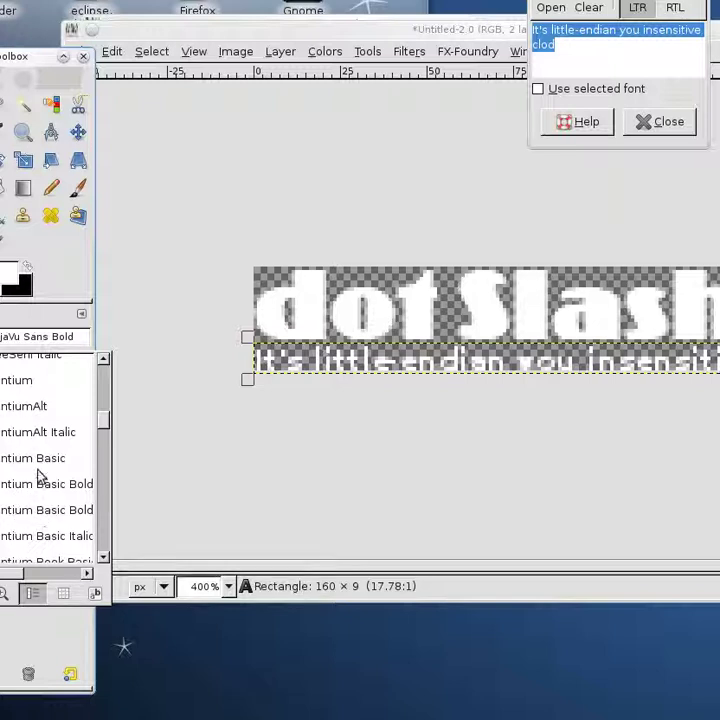
click(29, 462)
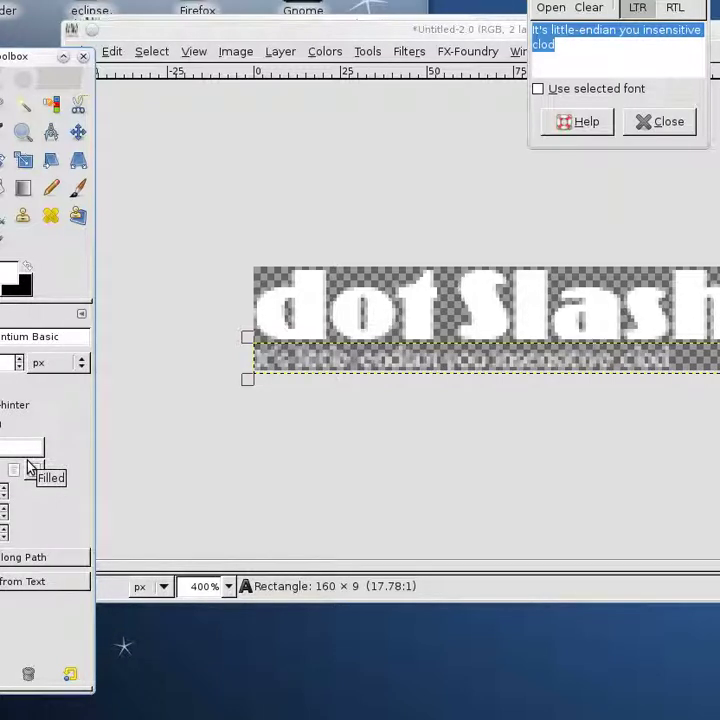
Try Liberation Mono as the tagline's font
click(2, 337)
scroll(20, 510, down, 7)
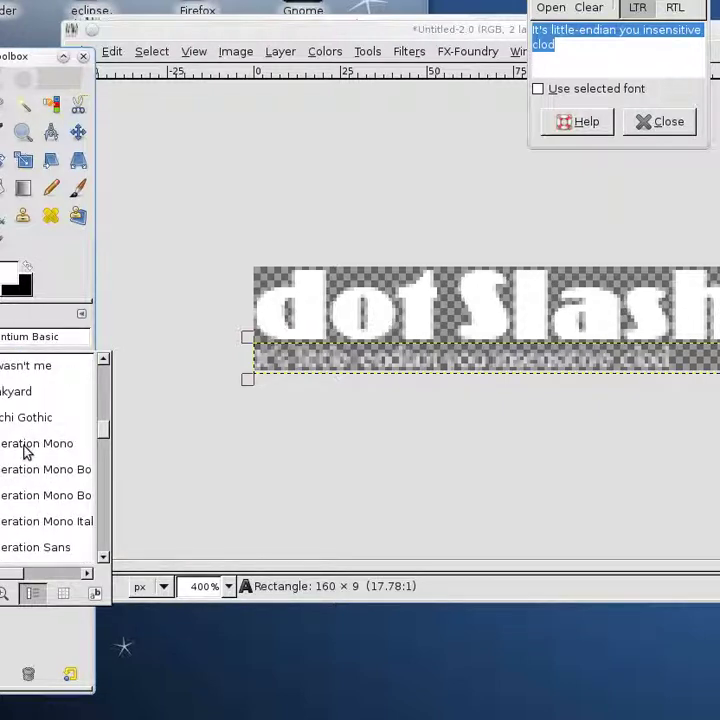
click(26, 443)
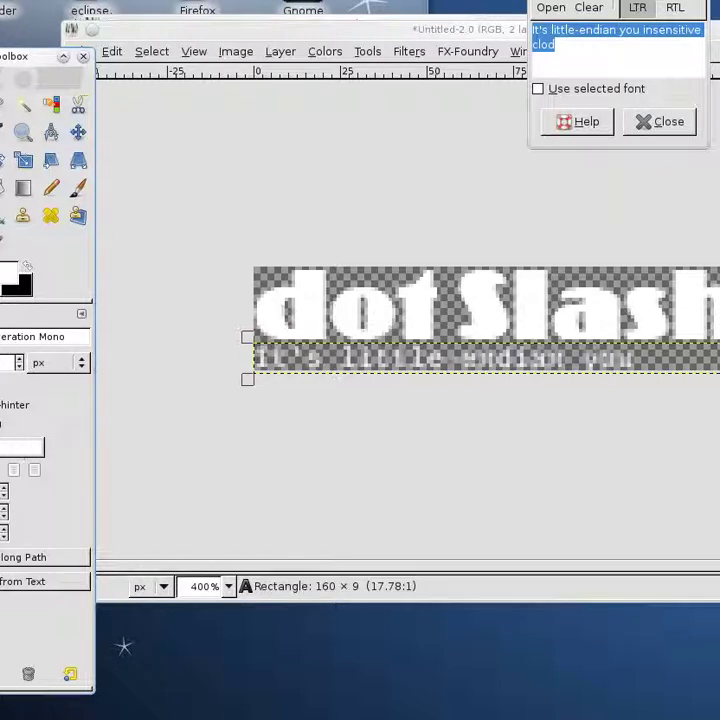
Set the tagline's font to Liberation Sans
click(3, 341)
scroll(62, 508, down, 2)
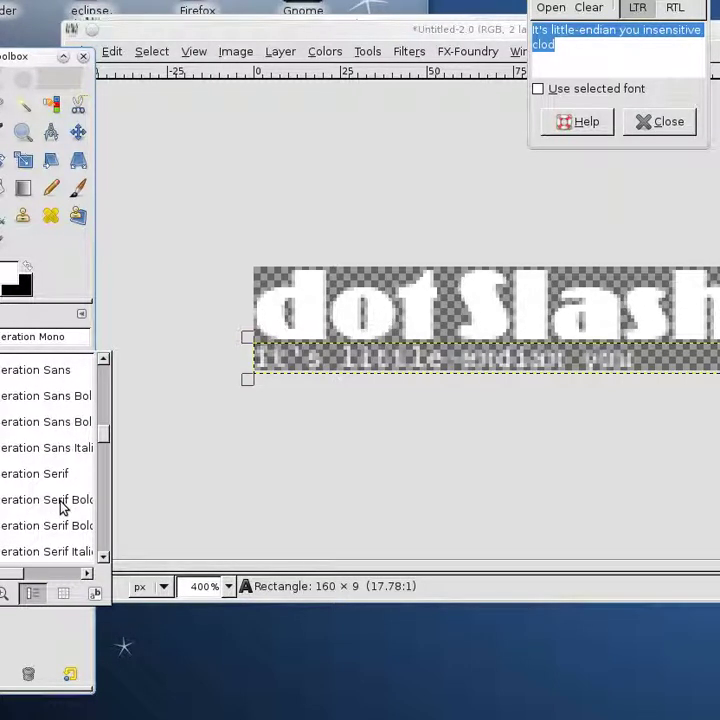
click(38, 371)
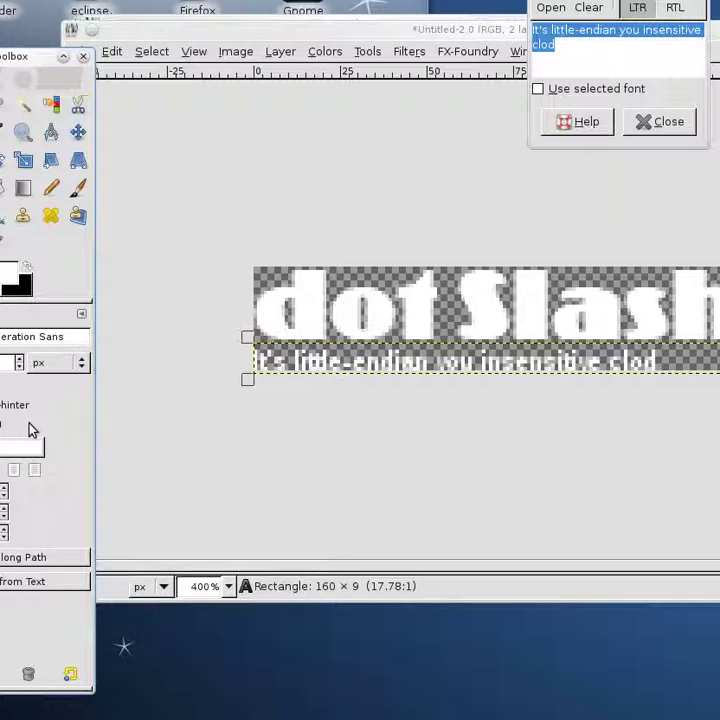
Increase the tagline's font size by one step and move it about 6 px right and 2 px up, close under the lettering
click(19, 358)
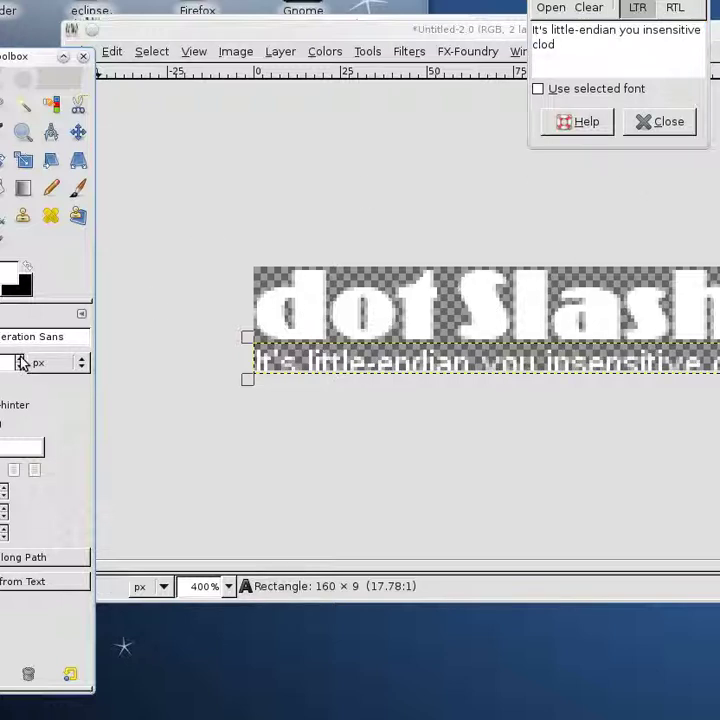
click(460, 365)
drag(455, 357, 472, 357)
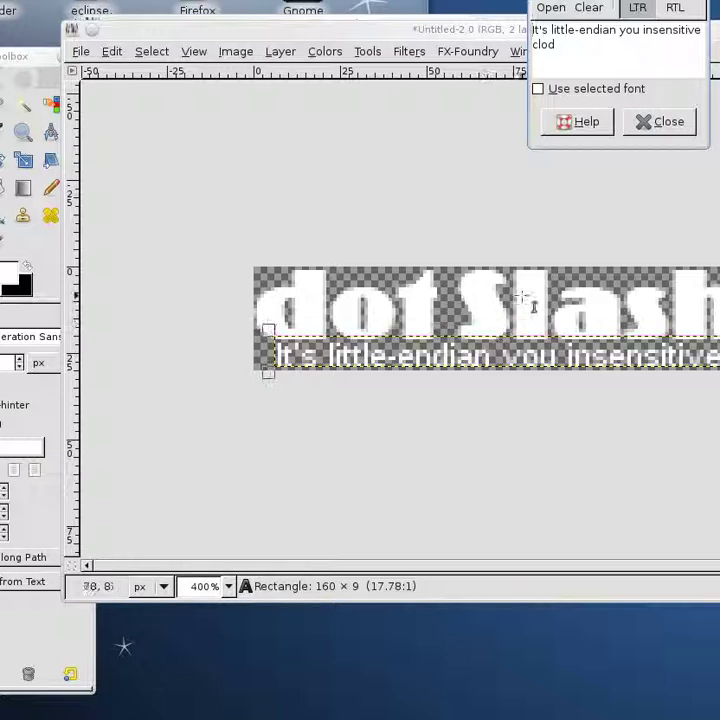
click(2, 105)
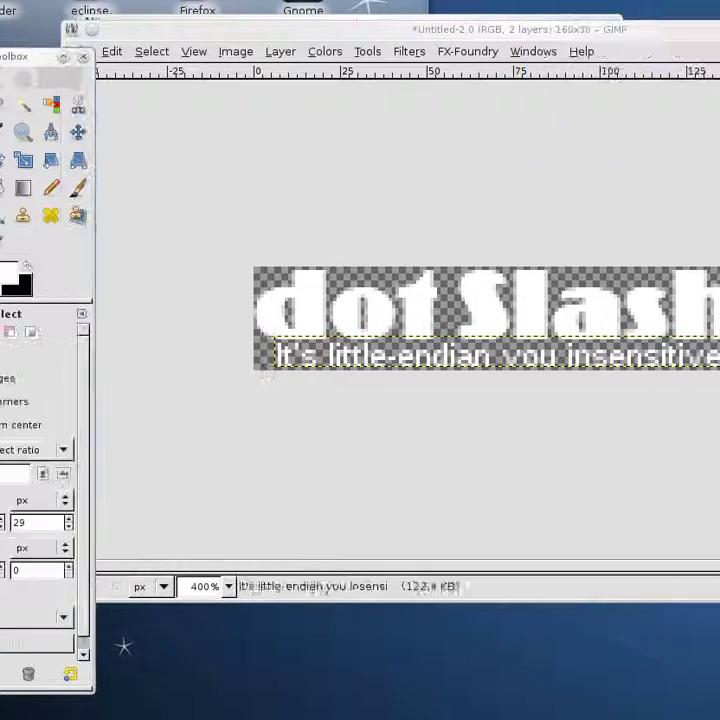
click(479, 296)
drag(491, 296, 549, 315)
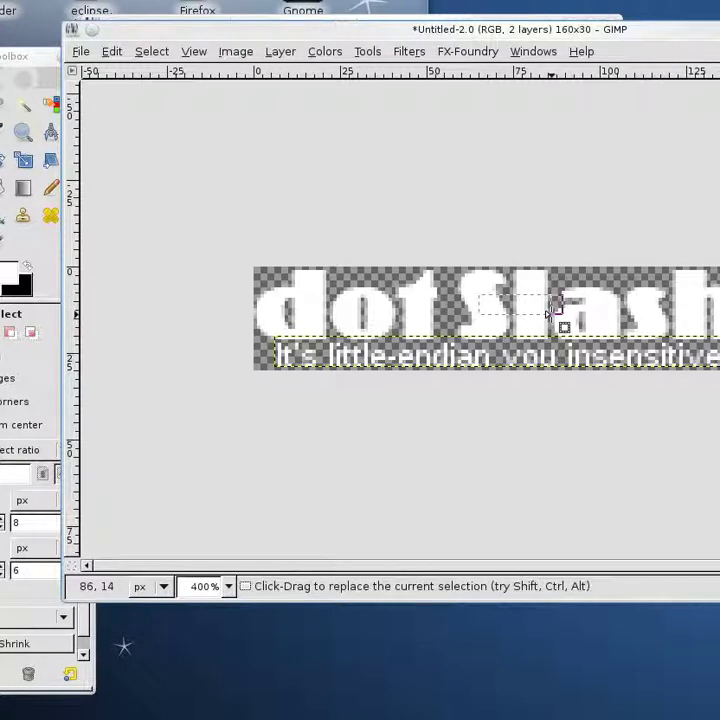
key(ctrl+z)
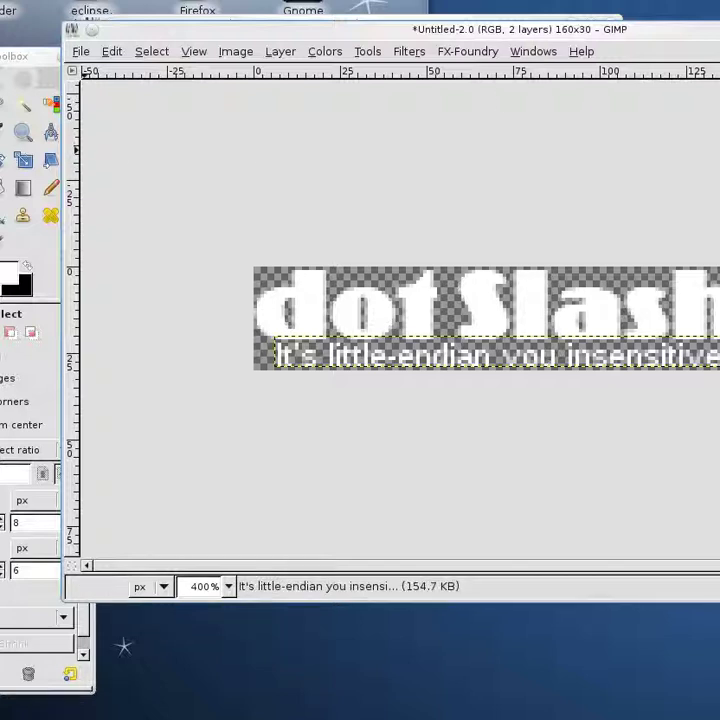
Move the "dot Slash" lettering 8 px to the right with the Move tool, so it sits above the tagline
click(10, 57)
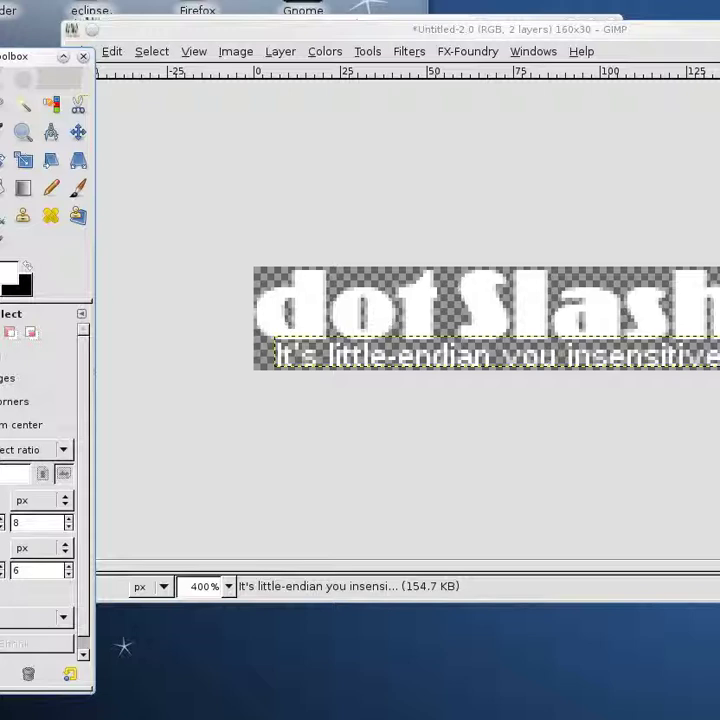
click(79, 133)
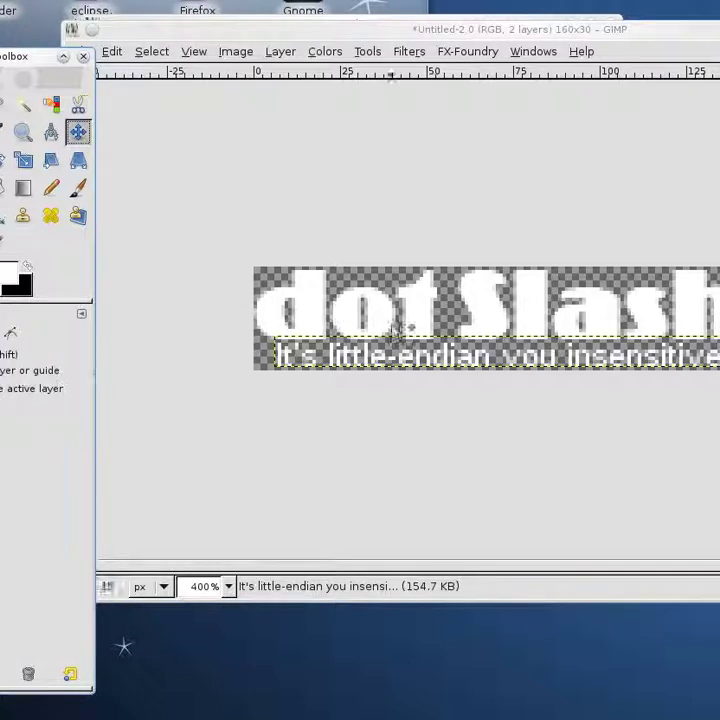
drag(600, 308, 630, 310)
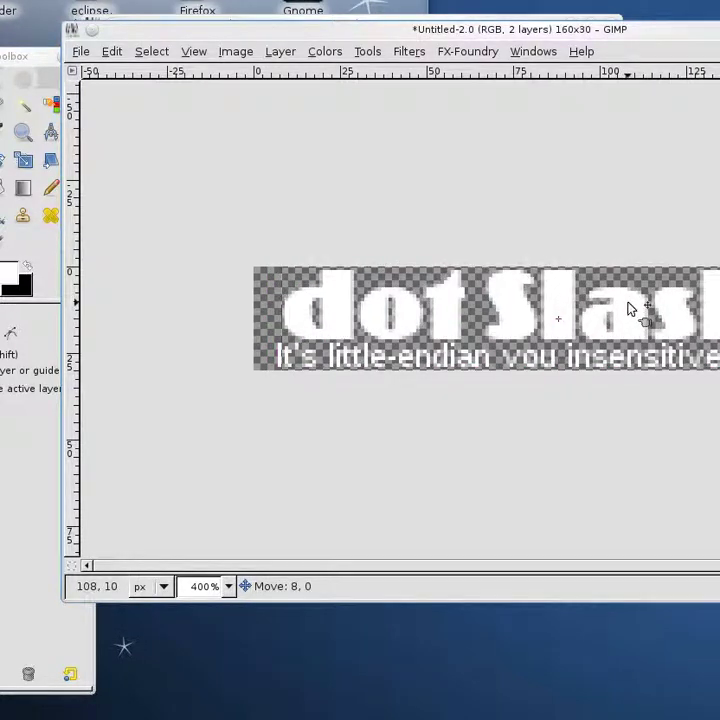
drag(630, 310, 633, 310)
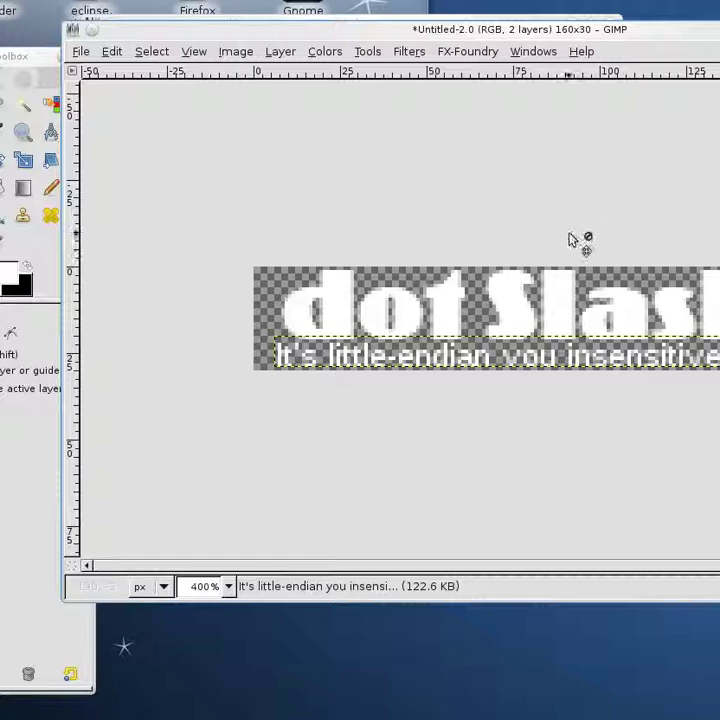
key(ctrl)
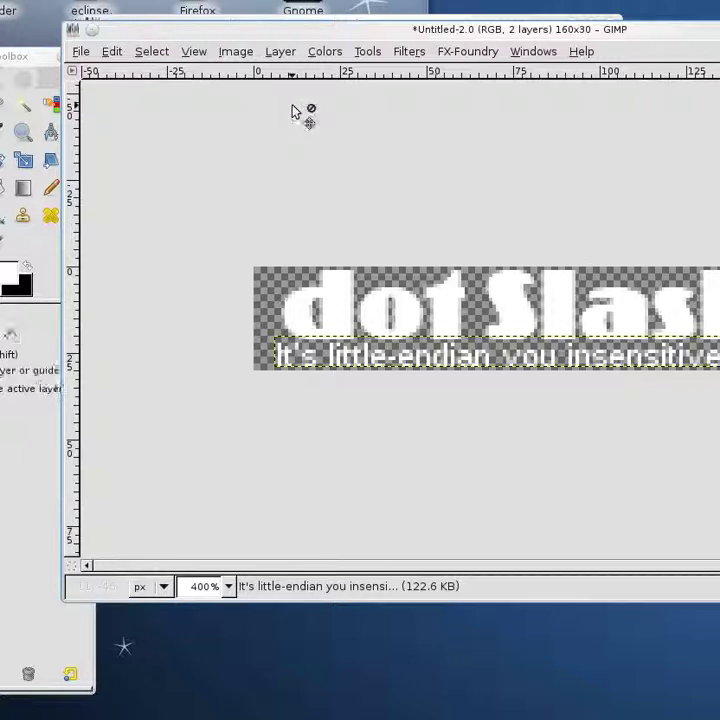
key(shift+m)
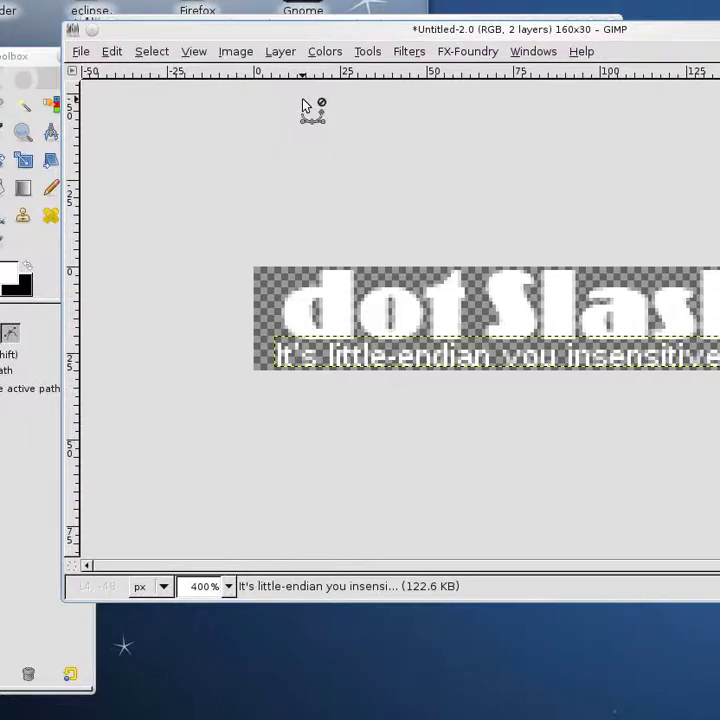
Start saving the image and browse to the Dropbox/x/slashdot folder as its destination
key(ctrl+s)
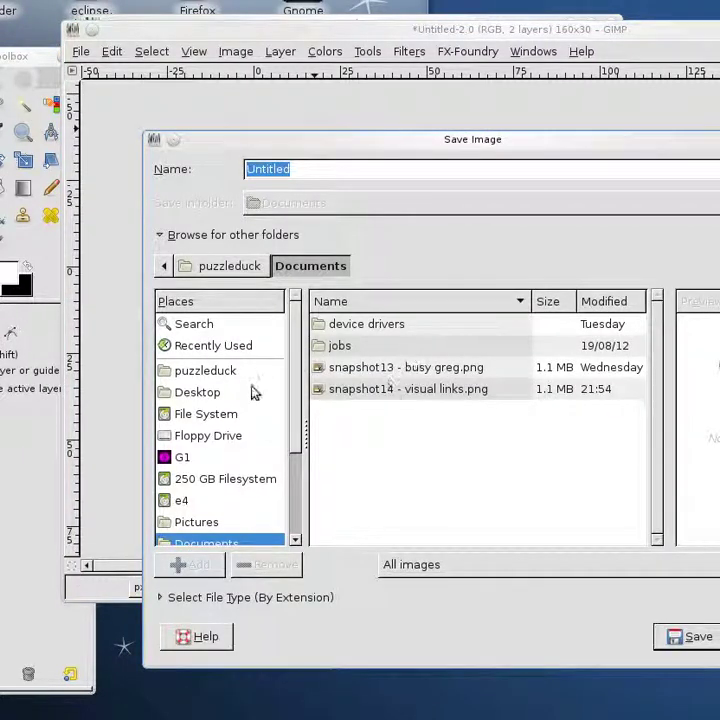
click(234, 269)
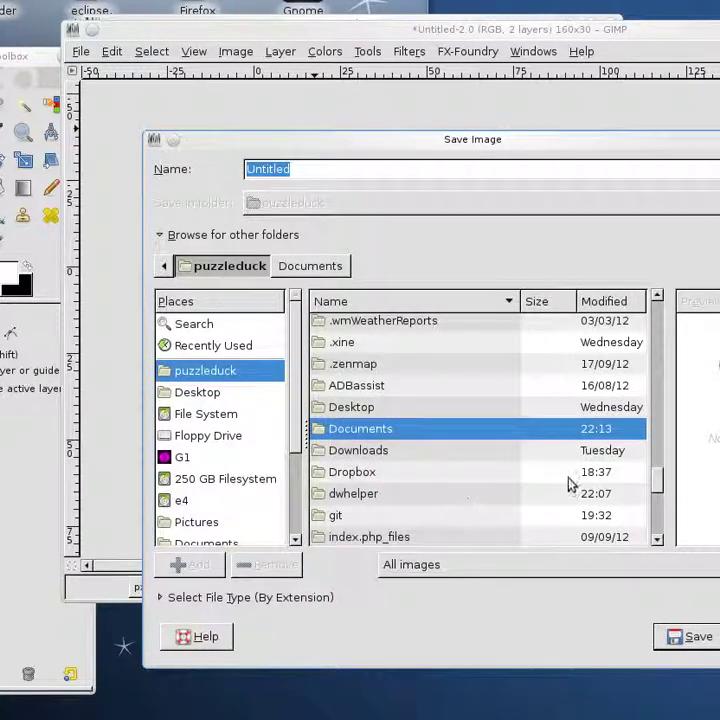
drag(662, 487, 664, 534)
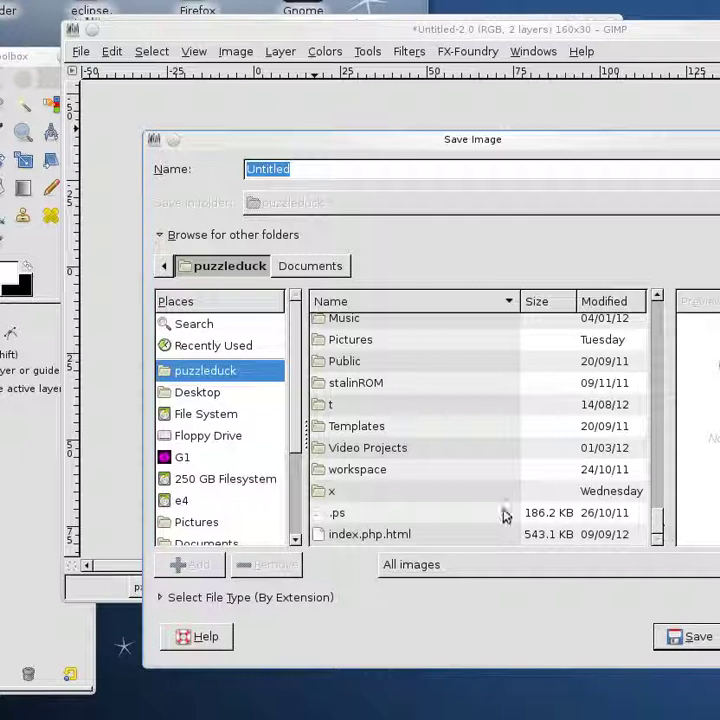
click(573, 450)
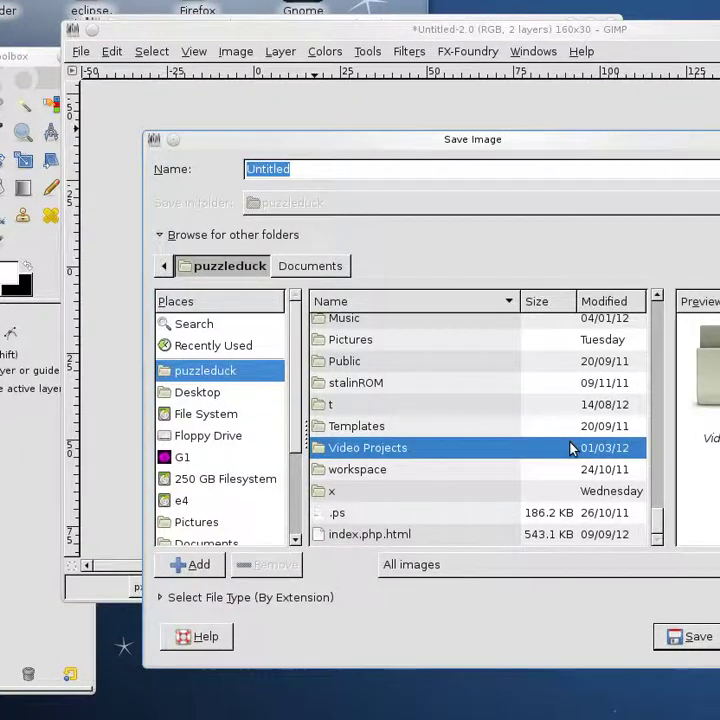
text(dr)
key(Return)
text(x)
key(Return)
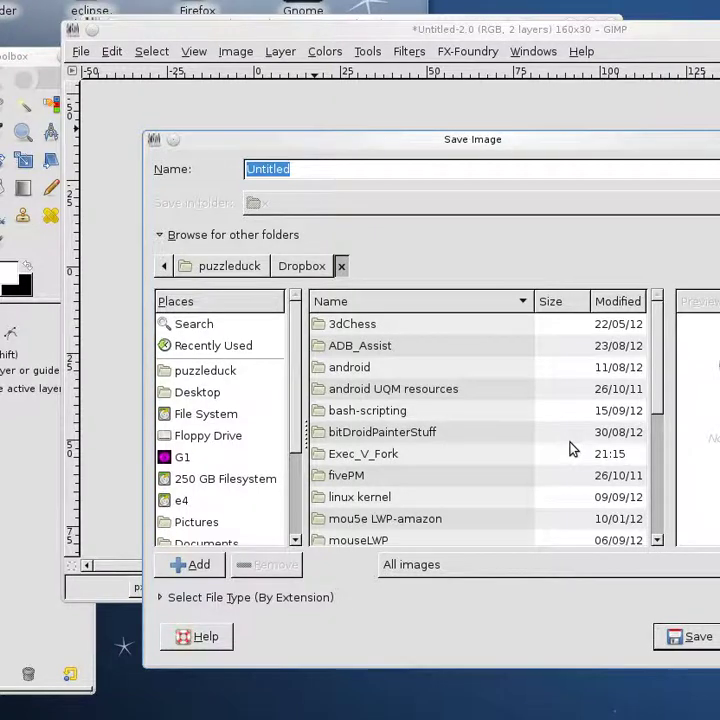
text(sl)
key(Return)
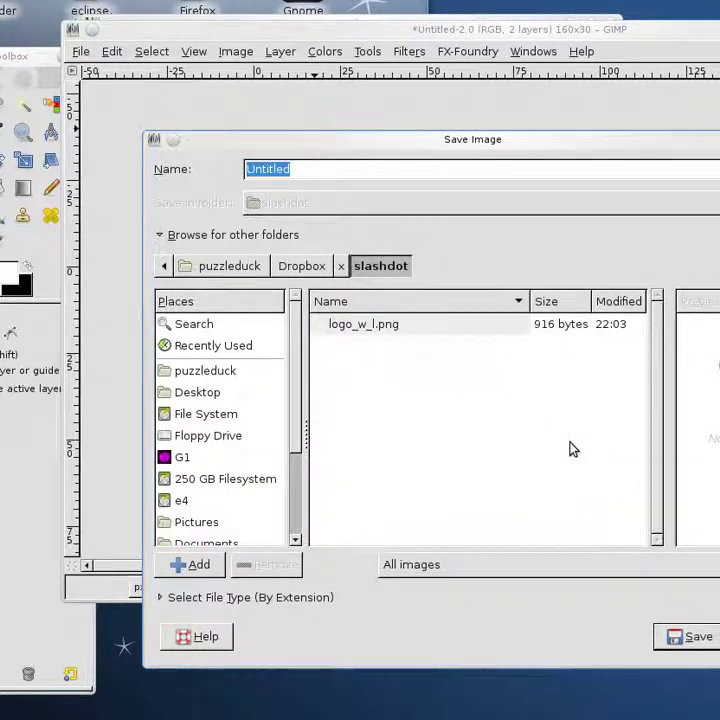
Name the file logo1 and save it in GIMP's XCF format
click(325, 169)
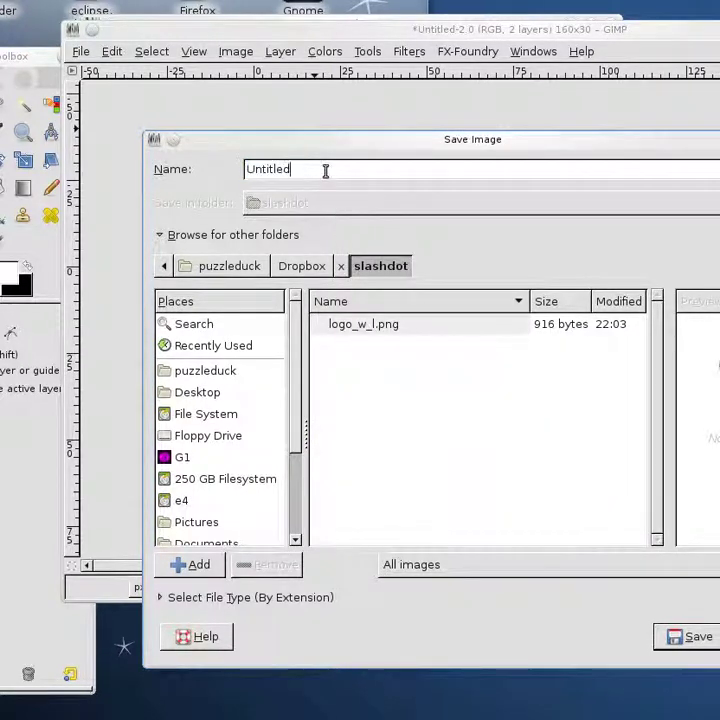
drag(325, 169, 171, 165)
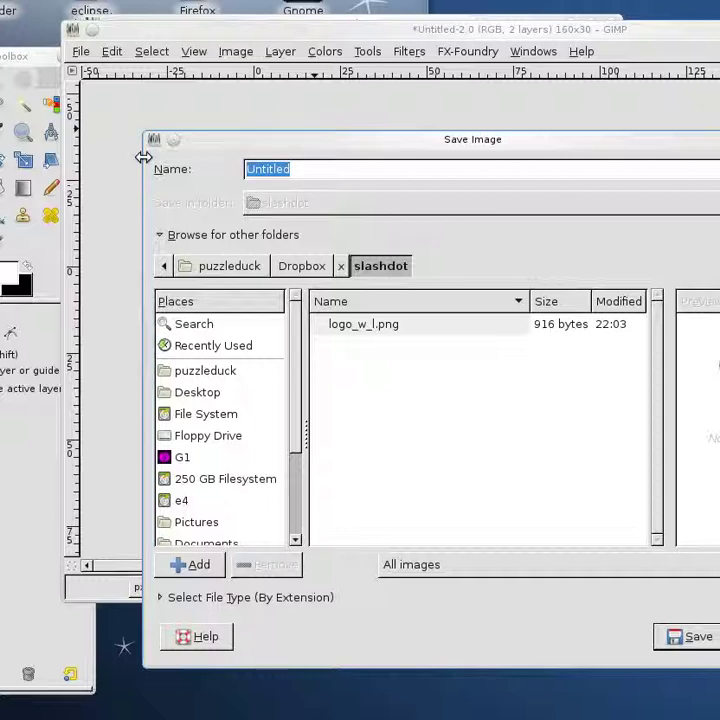
text(logo1)
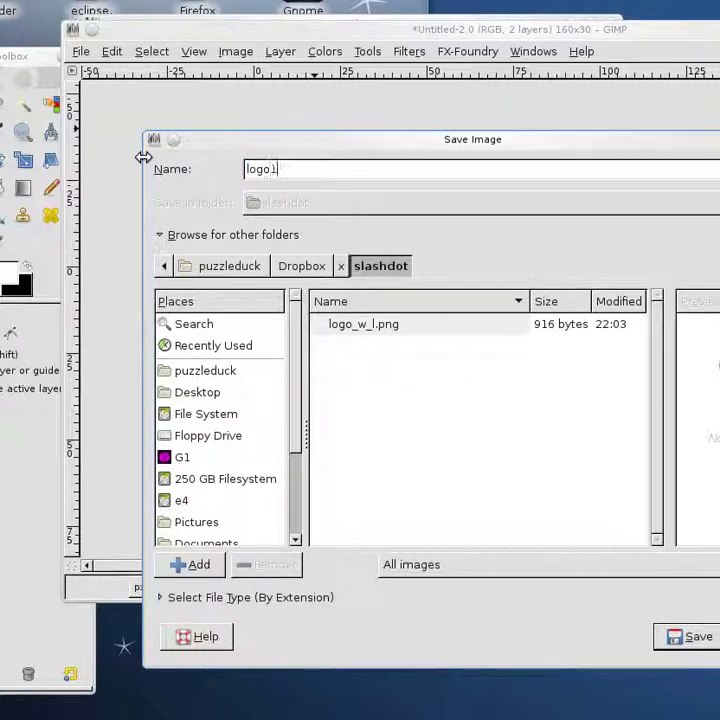
key(Return)
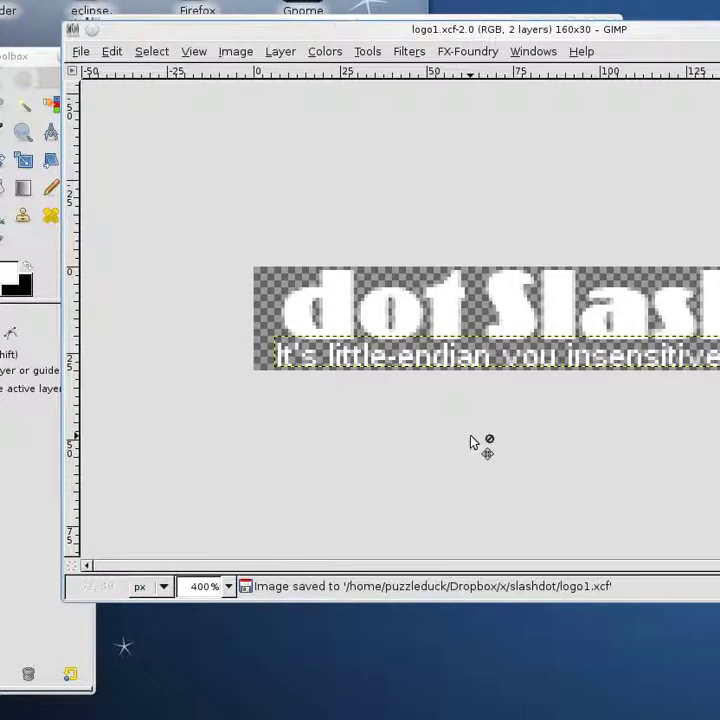
Start saving the logo image again under a different file name
key(alt+f)
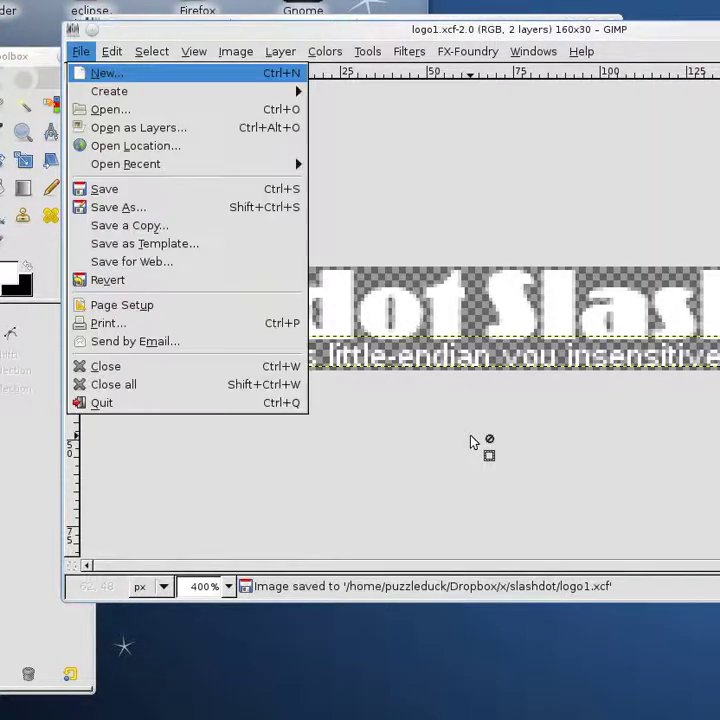
key(a)
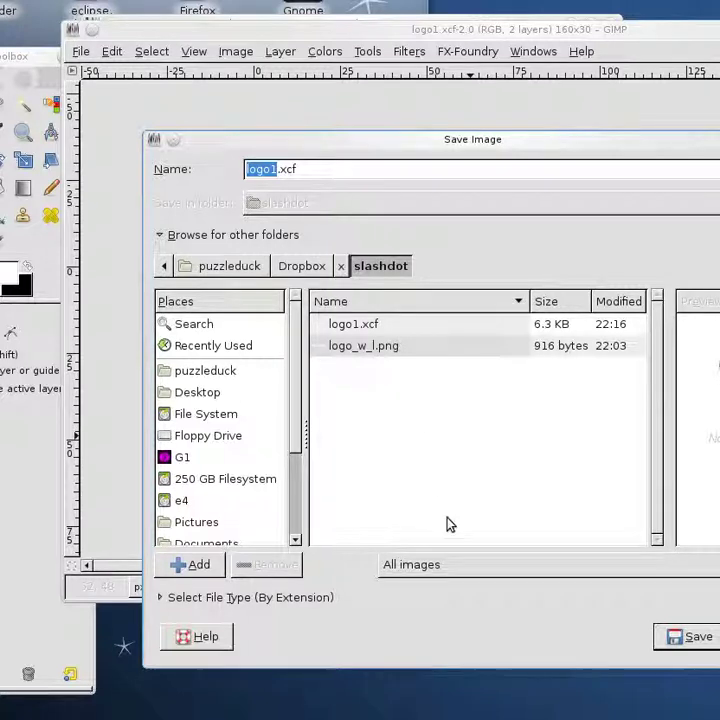
click(321, 172)
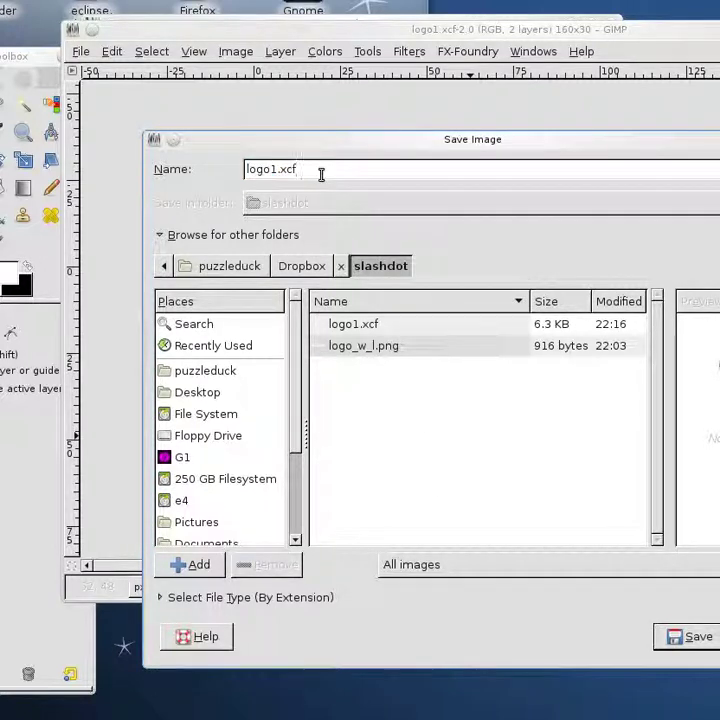
Switch to Firefox and check the Slashdot logo contest page for the accepted file formats, then return to GIMP
key(alt+Tab)
key(alt+Tab)
key(alt+Tab)
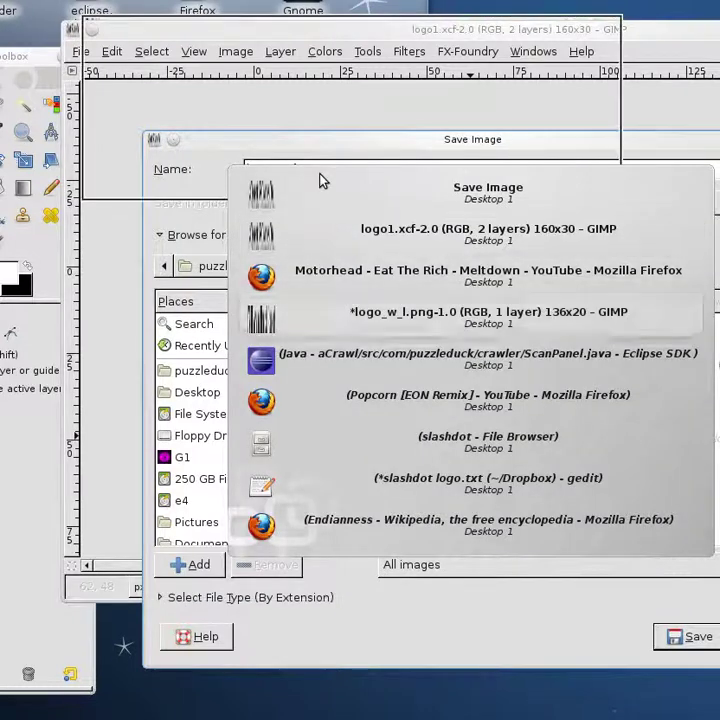
key(alt+Tab)
key(alt+Tab)
key(alt+Tab)
key(alt+Tab)
key(alt+Tab)
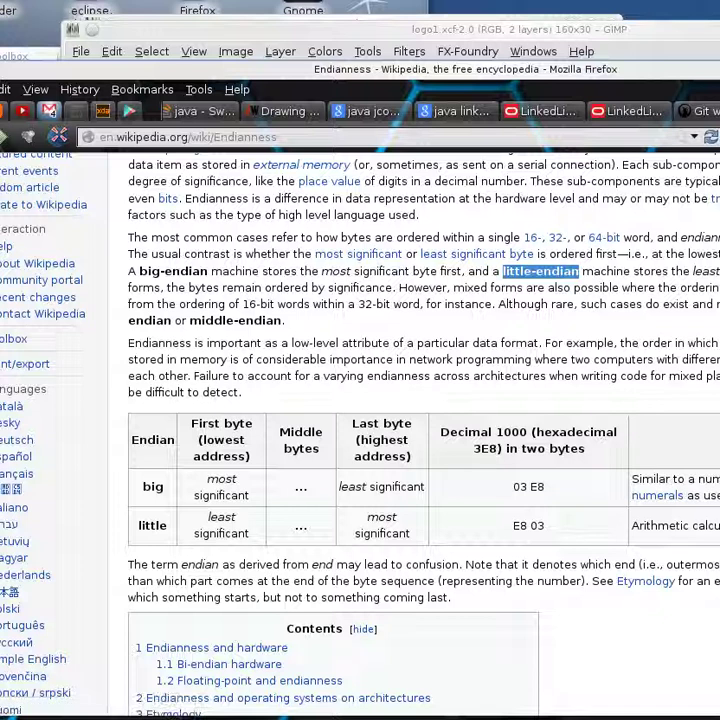
key(ctrl+Tab)
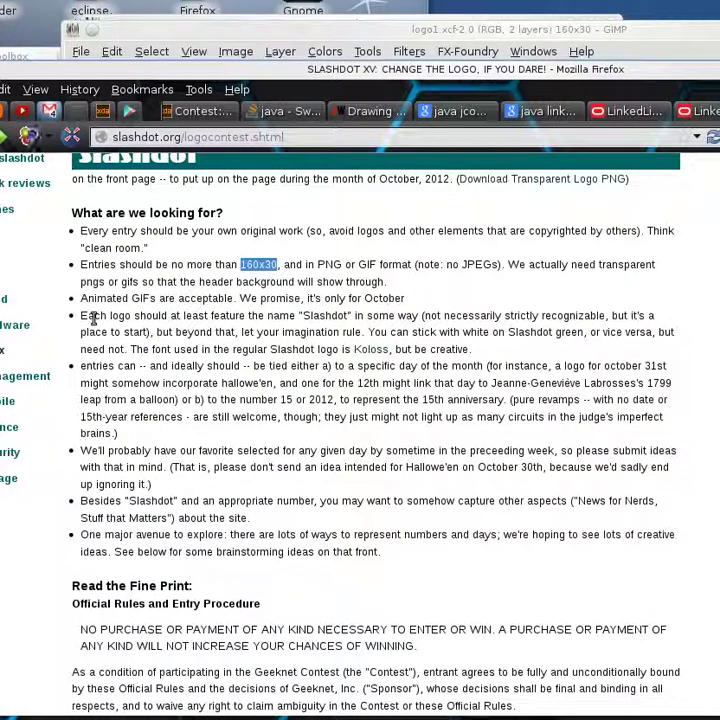
drag(376, 265, 298, 266)
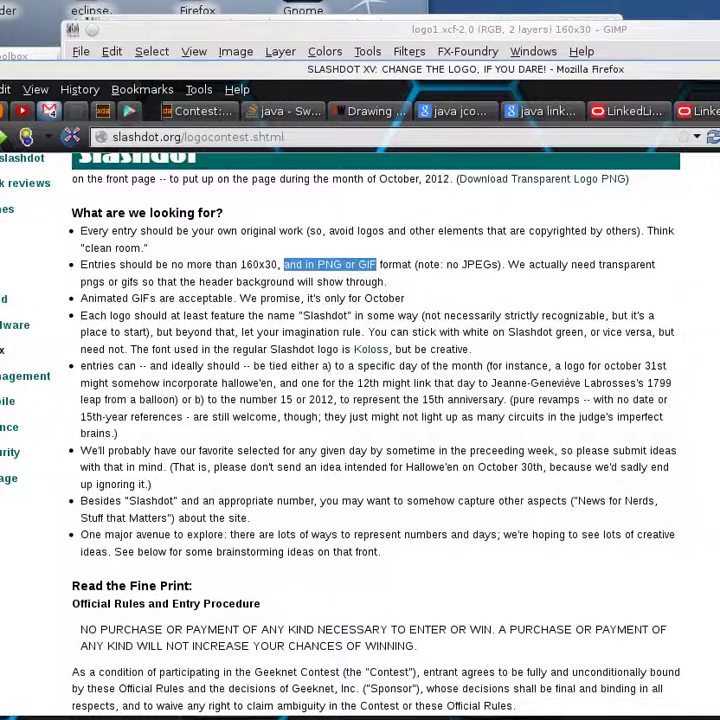
click(719, 69)
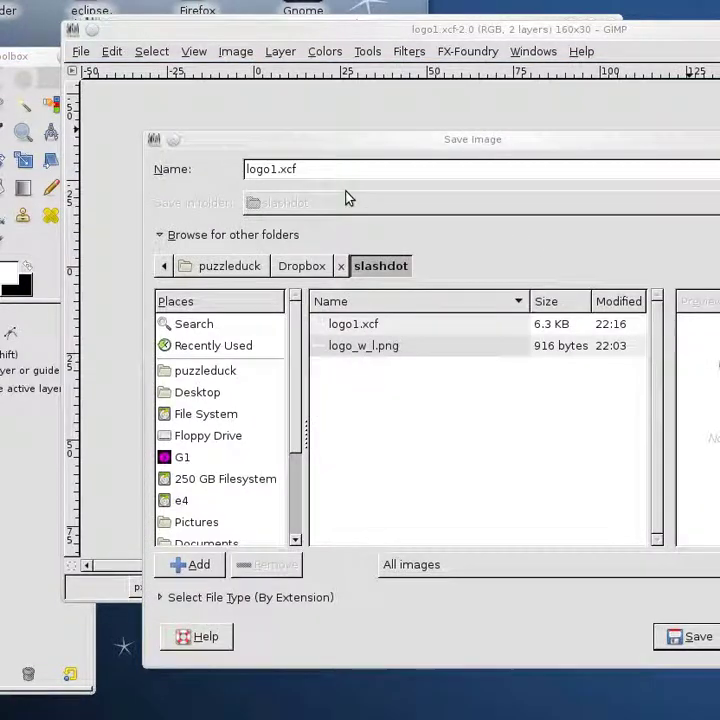
Change the file name to logo1.png and filter the file list to PNG images
click(302, 168)
drag(301, 169, 281, 169)
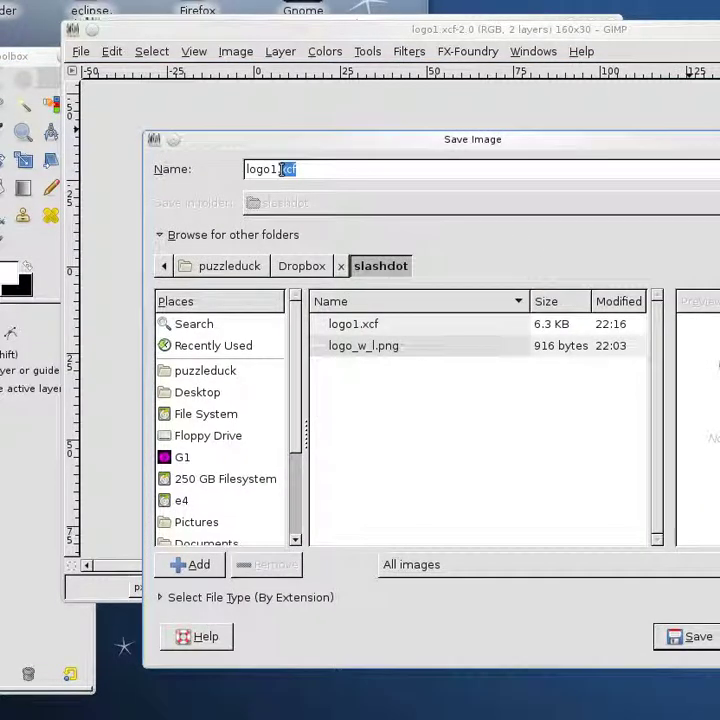
text(png)
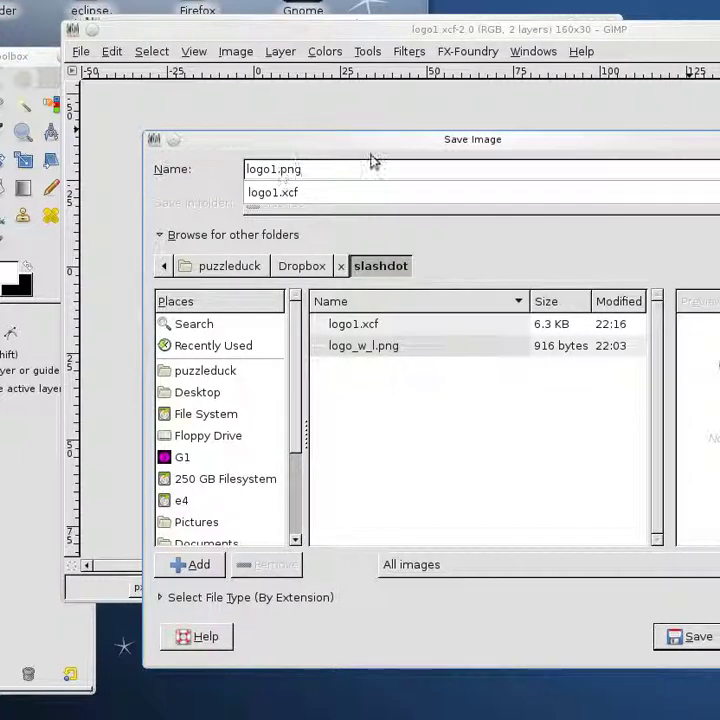
click(664, 563)
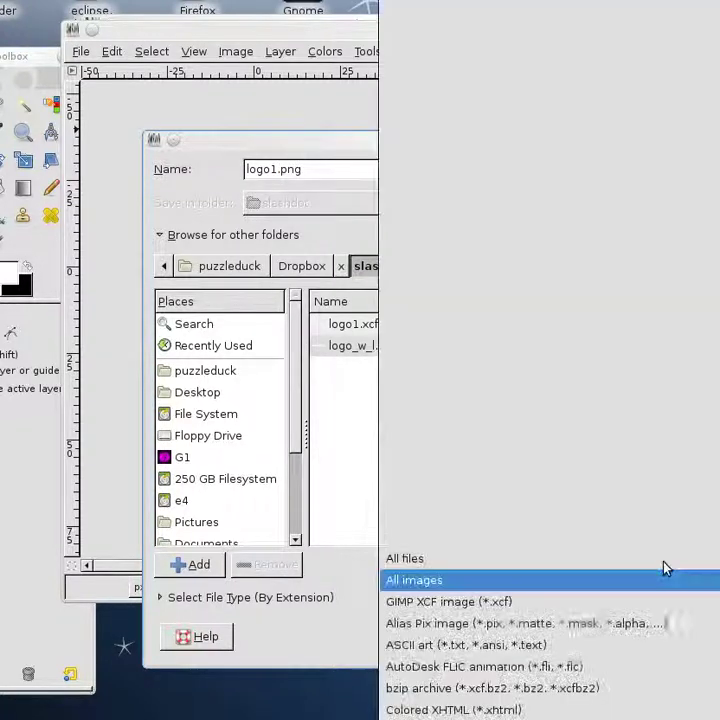
mouse_move(600, 718)
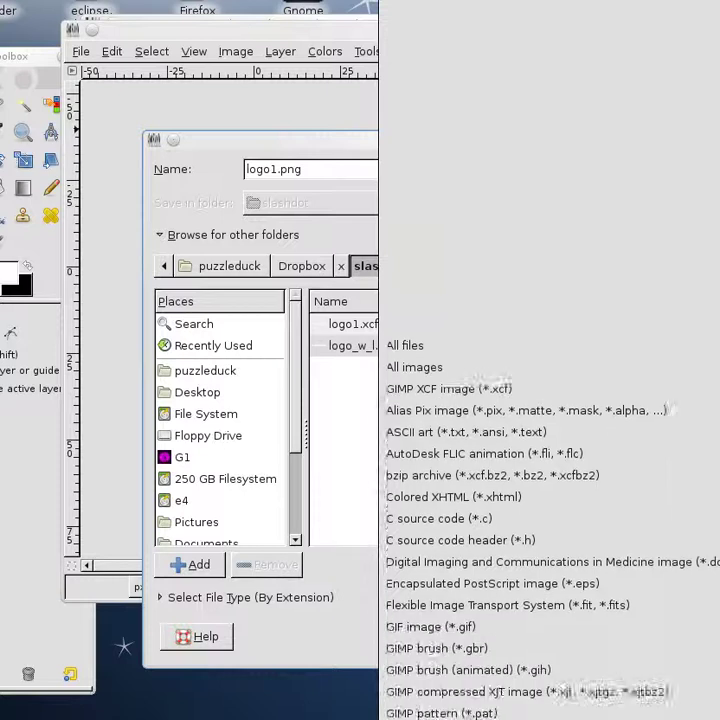
scroll(545, 630, down, 5)
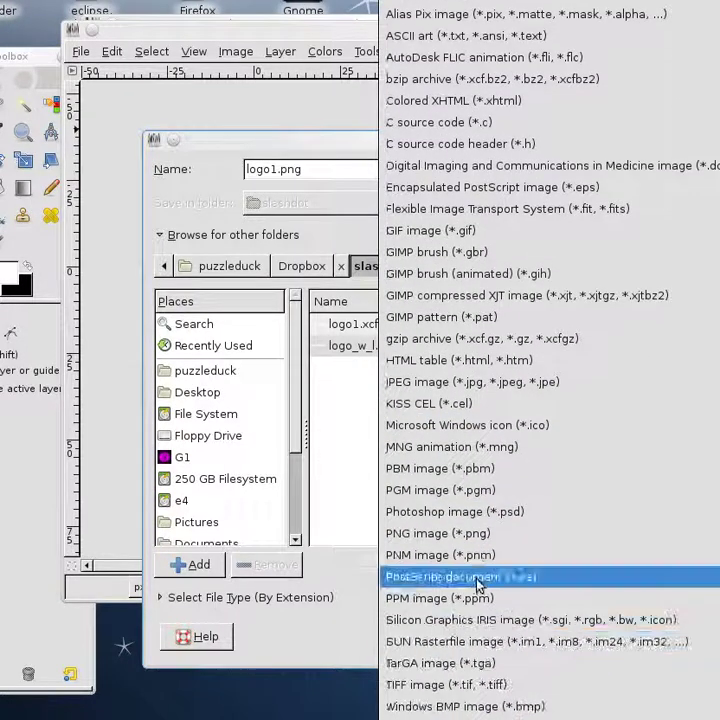
click(474, 540)
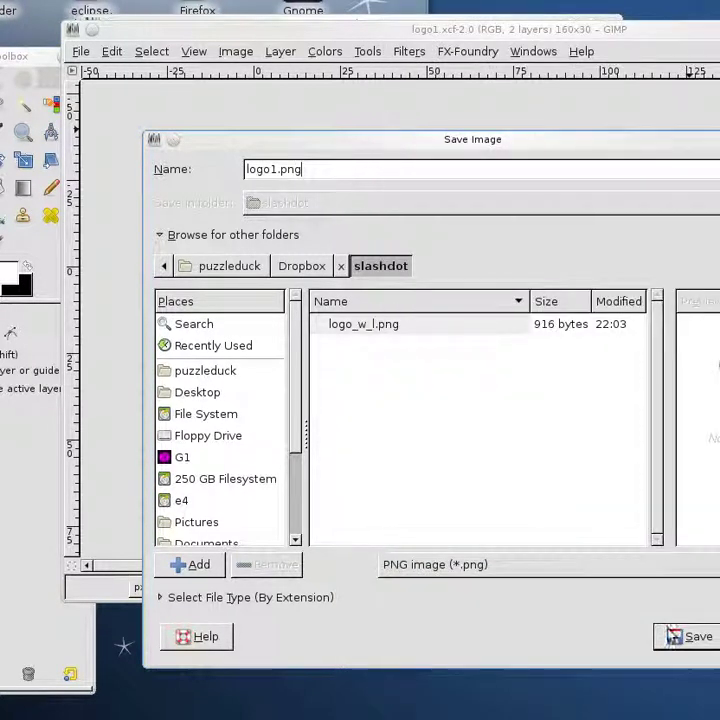
Export the logo as PNG with visible layers merged, keeping the offered PNG options and compression level 9
click(680, 639)
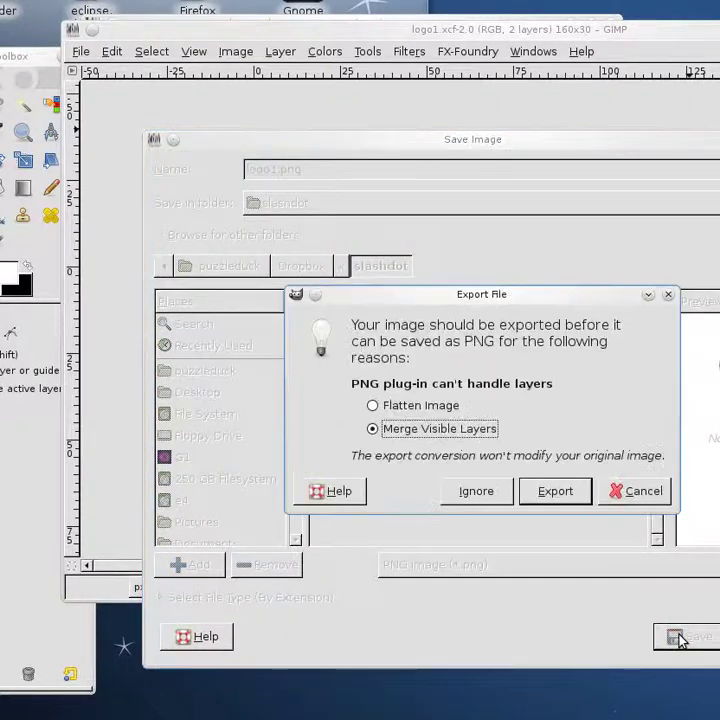
click(567, 500)
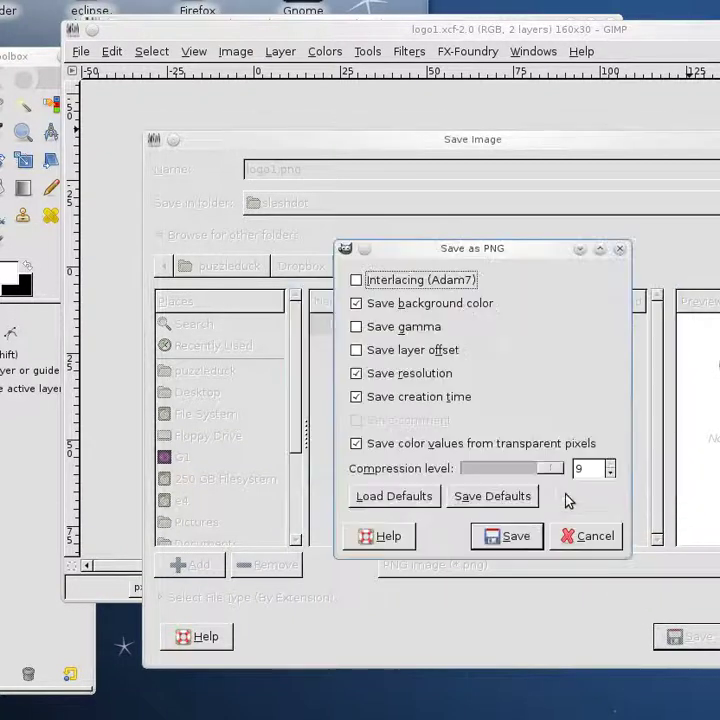
click(516, 536)
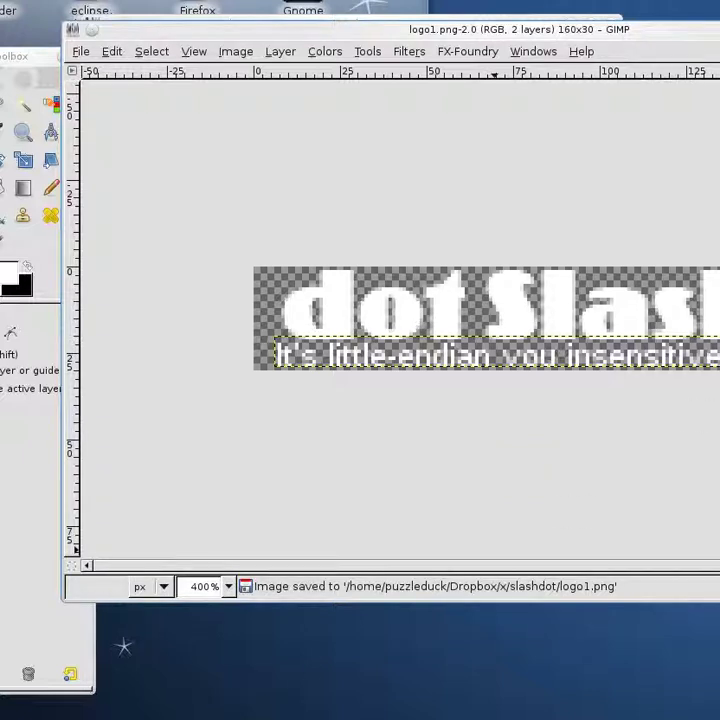
Switch to the file browser's slashdot folder and open logo1.png with Image Viewer
key(alt+Tab)
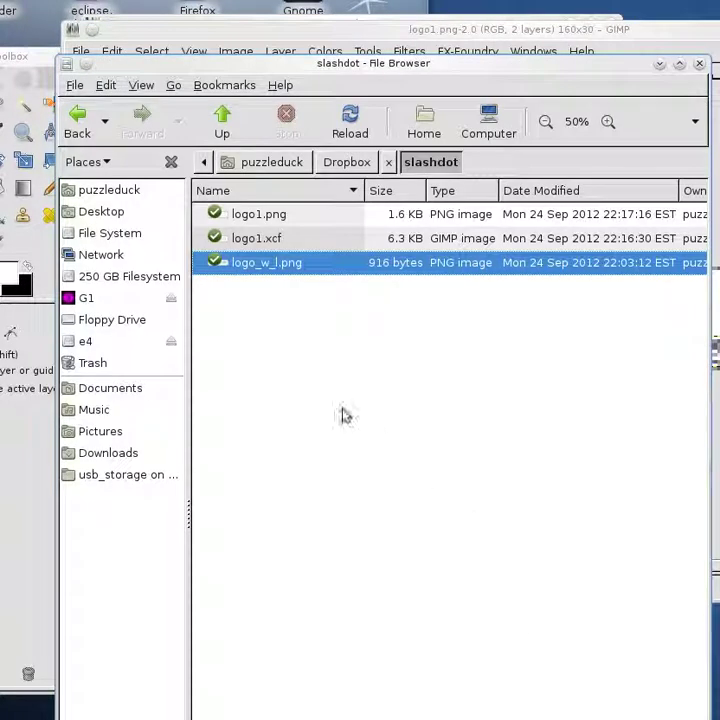
click(368, 432)
click(264, 215)
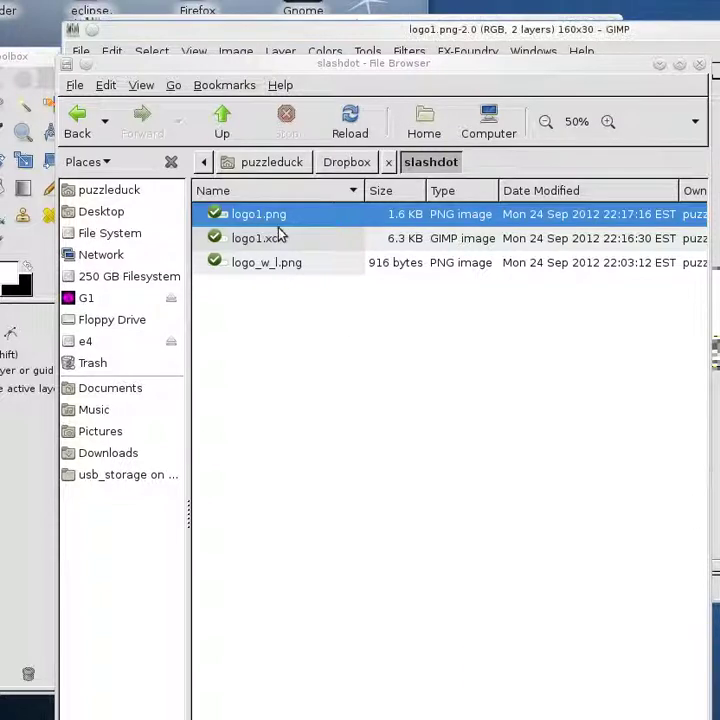
right_click(278, 214)
mouse_move(342, 248)
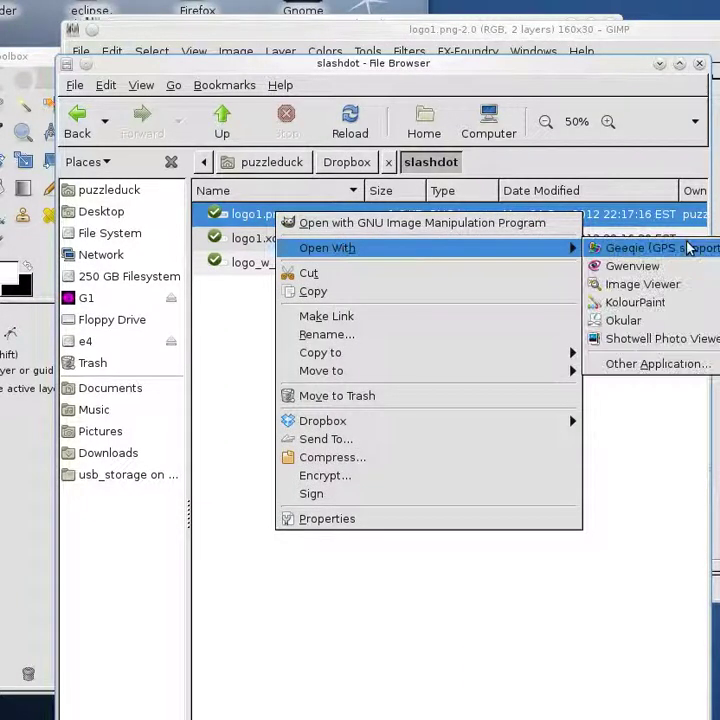
click(592, 285)
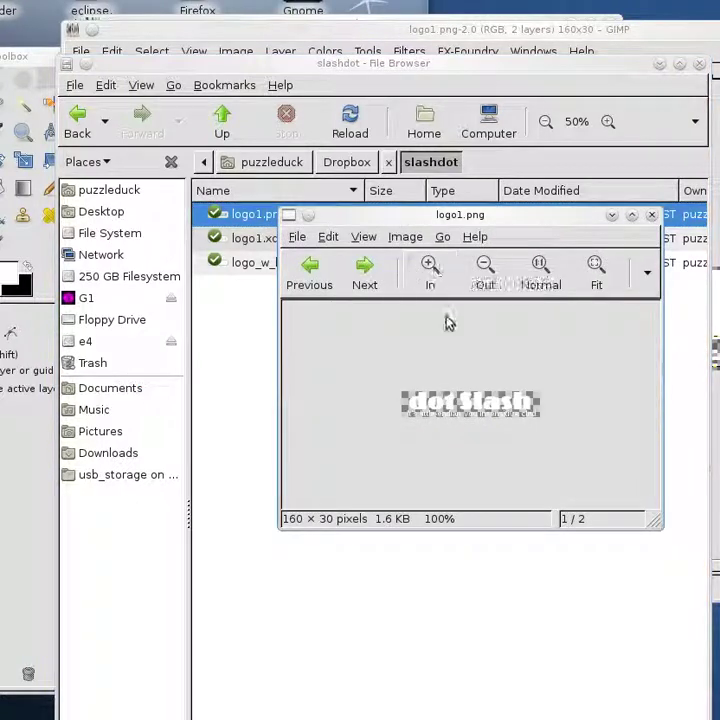
Inspect the exported logo's lettering and tagline up close and at small size, then close the viewer
scroll(463, 415, up, 17)
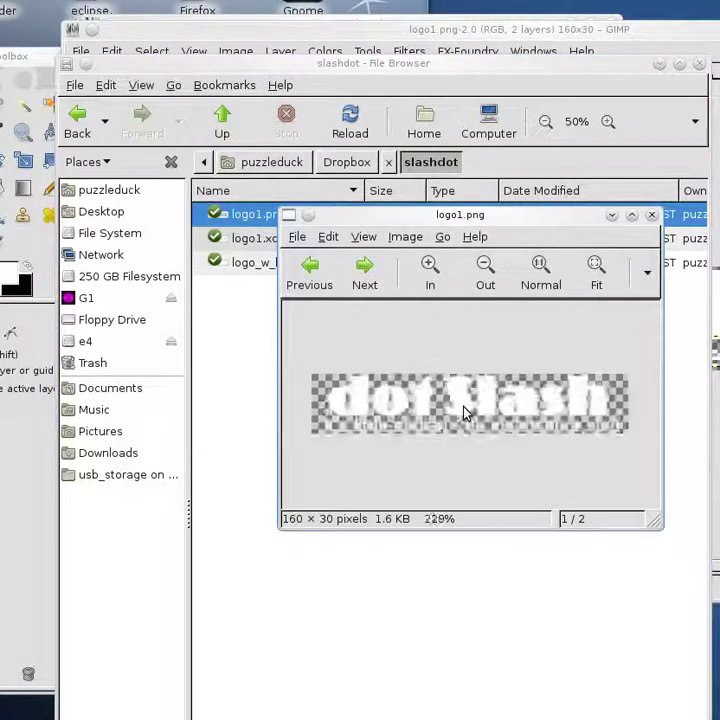
scroll(463, 415, up, 20)
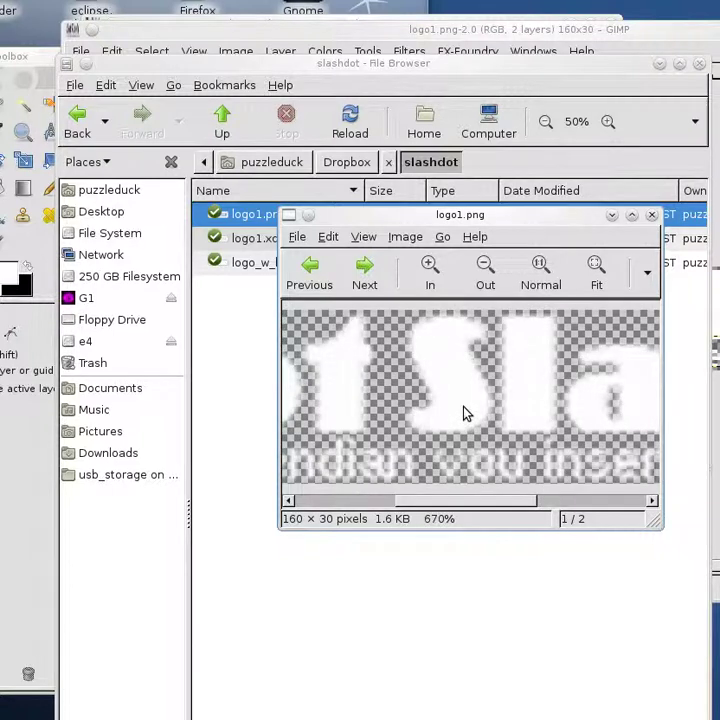
scroll(463, 413, up, 2)
scroll(463, 413, down, 15)
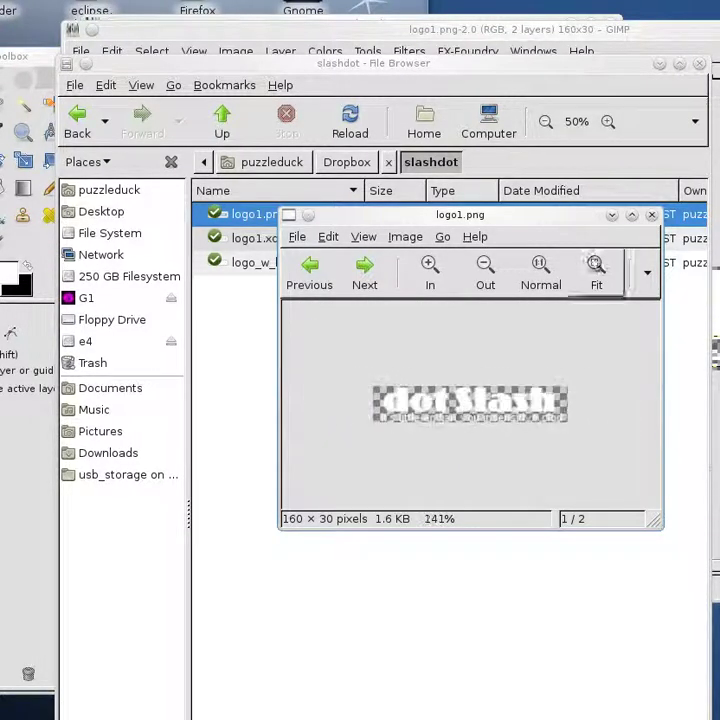
click(651, 215)
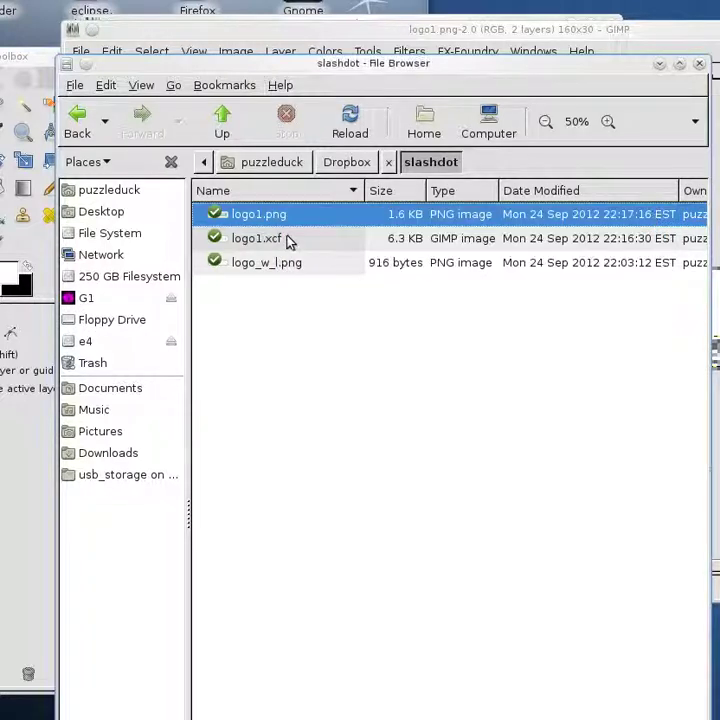
Open logo_w_l.png with Image Viewer, examine its lettering enlarged and reduced for comparison, and close the viewer
right_click(290, 266)
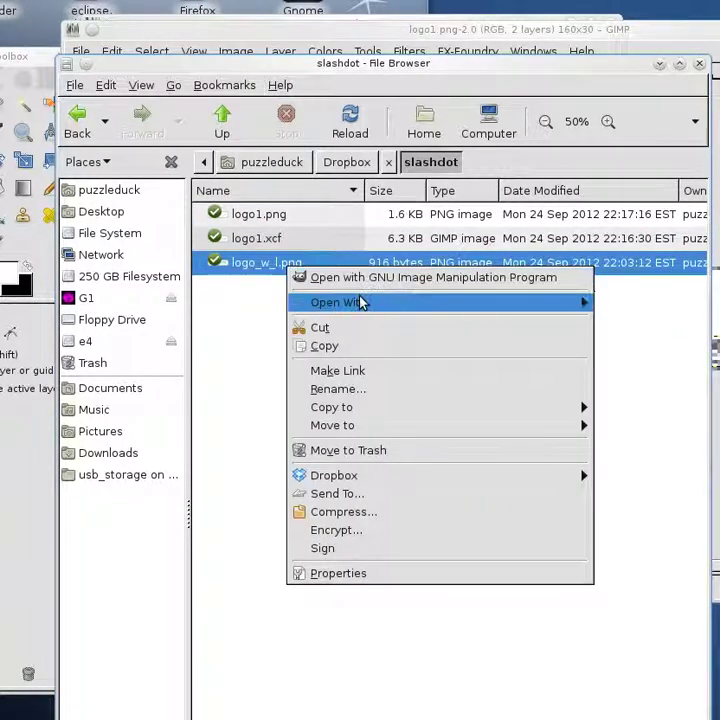
mouse_move(362, 300)
click(705, 347)
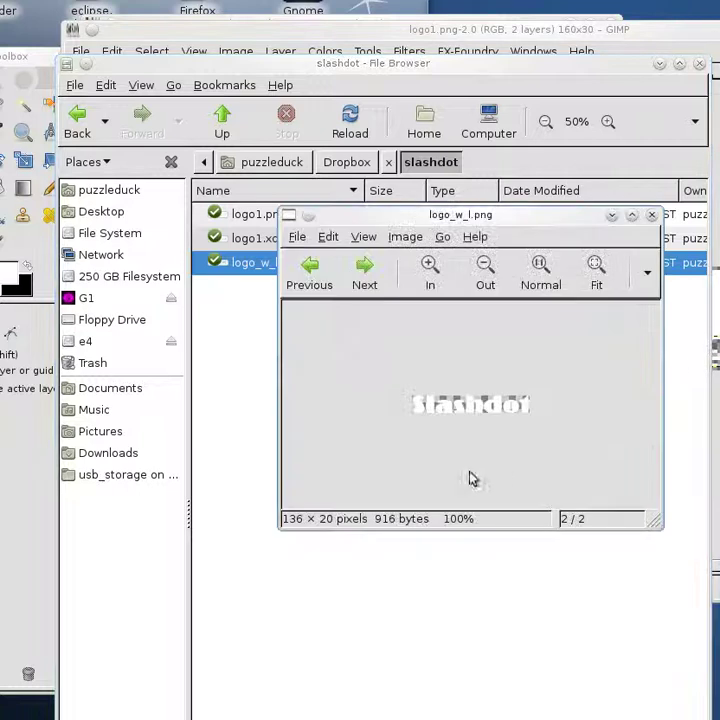
scroll(463, 413, up, 10)
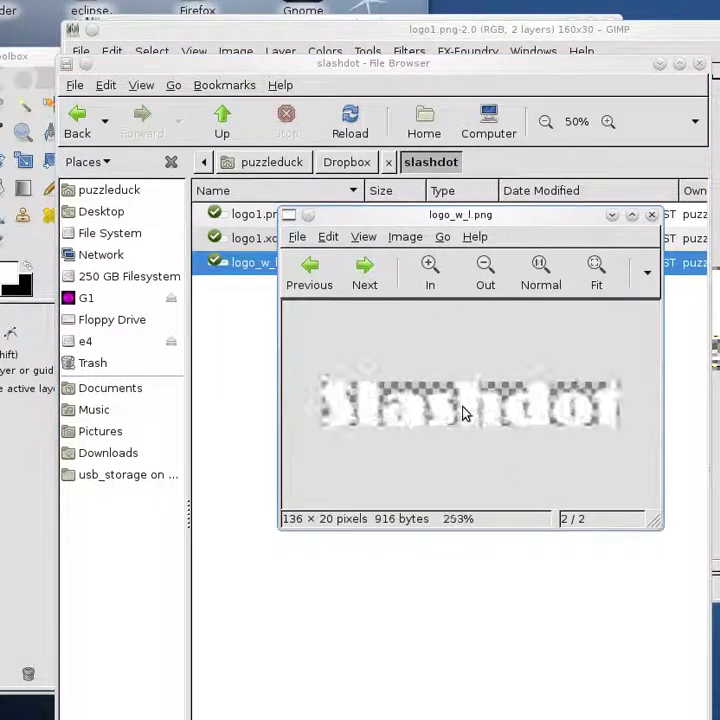
scroll(463, 413, down, 10)
scroll(463, 413, down, 1)
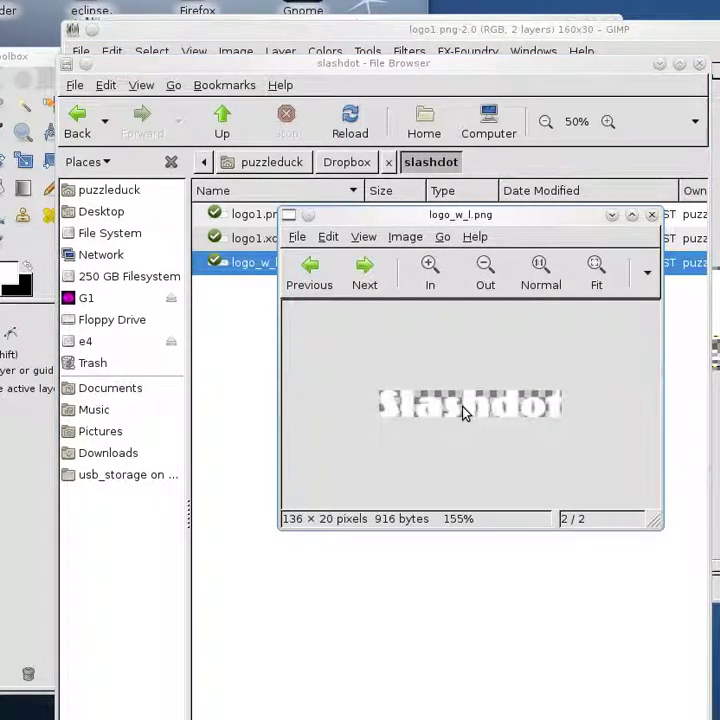
click(652, 216)
Switch back to GIMP, open the tagline's text for editing, and move the text editor clear of the logo
click(716, 310)
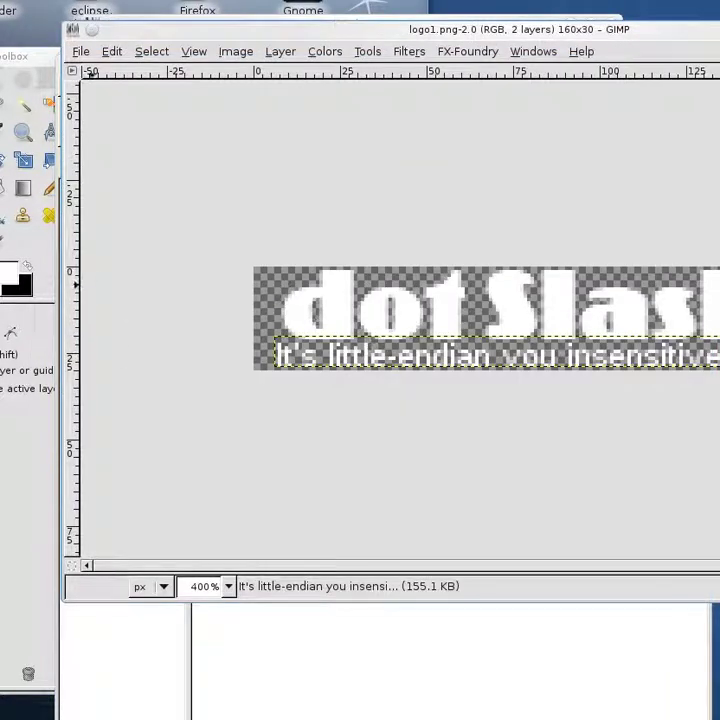
click(0, 188)
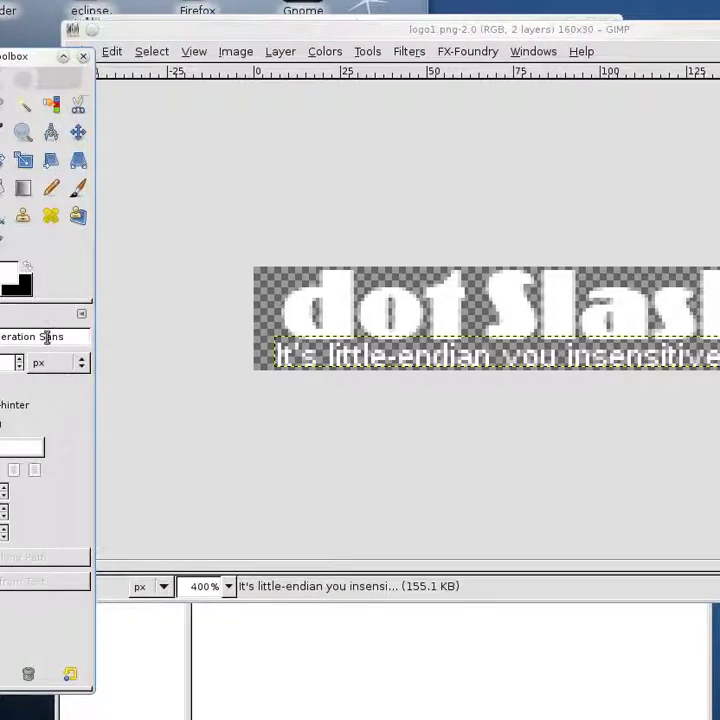
click(355, 370)
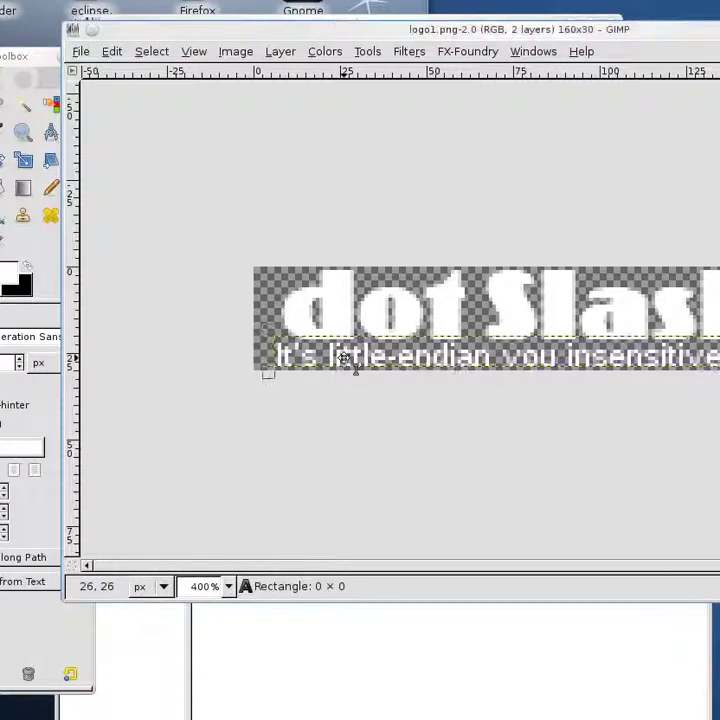
click(343, 358)
drag(533, 30, 595, 47)
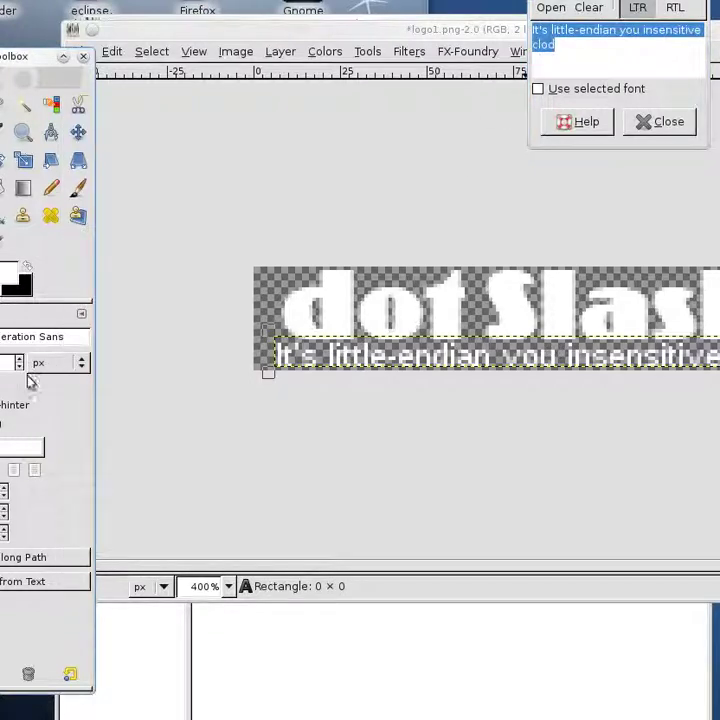
Set the tagline's font to Liberation Sans Bold and enlarge its text box to 166 × 10 pixels, reaching the canvas's left edge
click(78, 336)
click(0, 337)
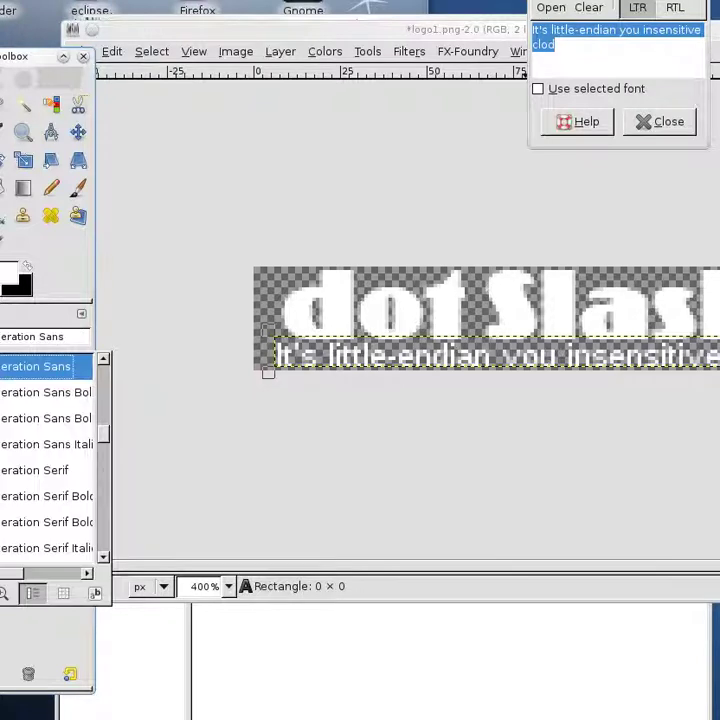
click(17, 398)
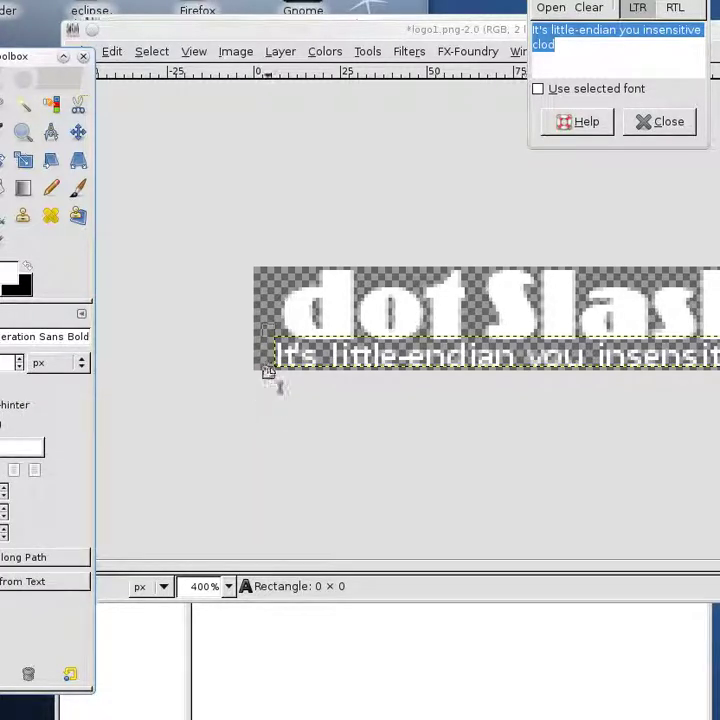
drag(268, 372, 248, 377)
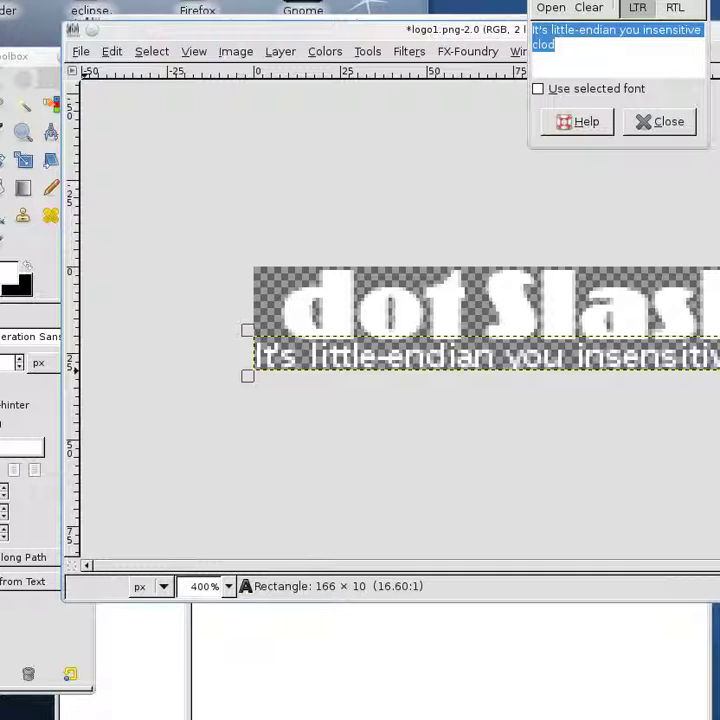
Set the tagline's font to Liberation Serif and increase its size by one pixel
click(3, 337)
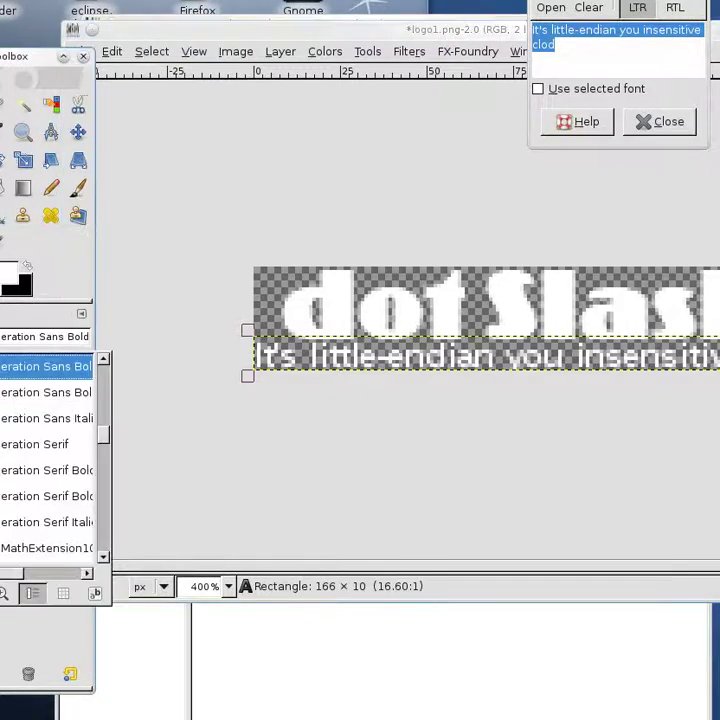
click(42, 450)
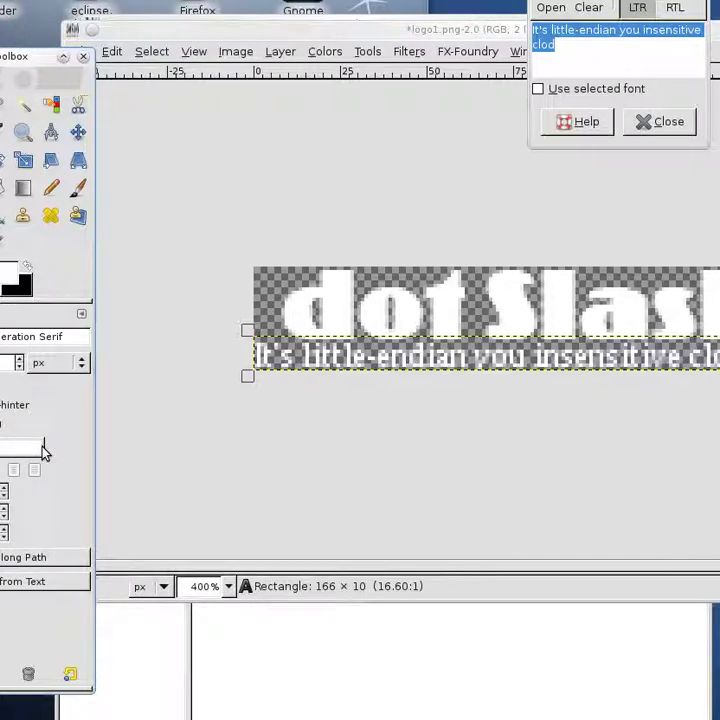
click(18, 358)
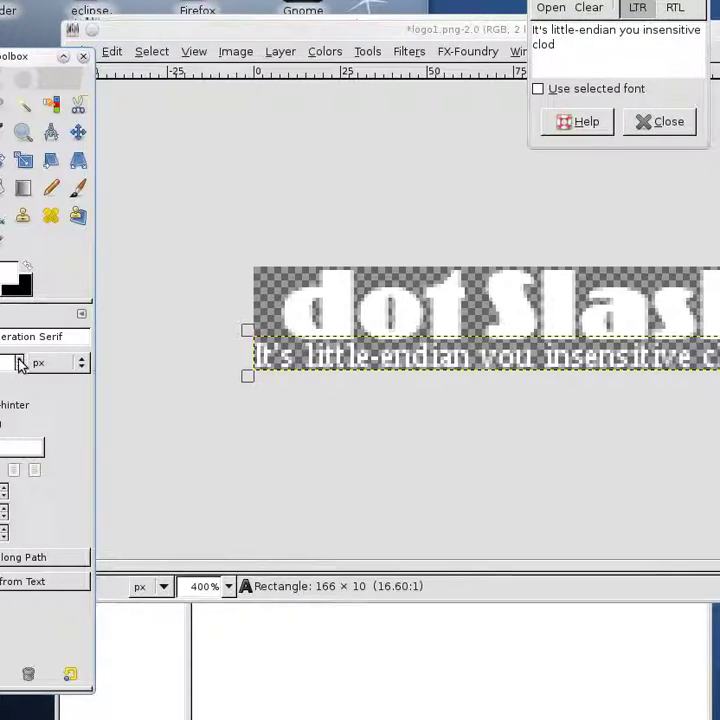
click(19, 361)
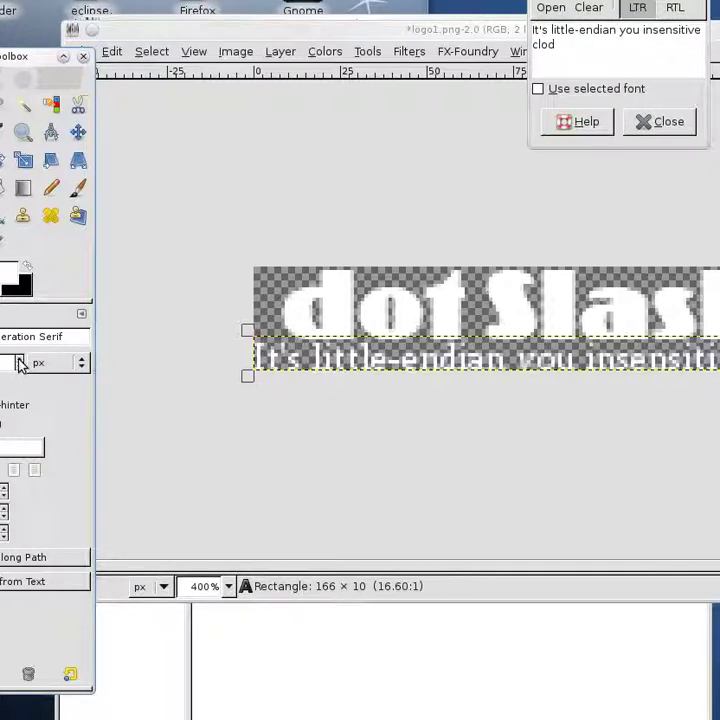
click(19, 367)
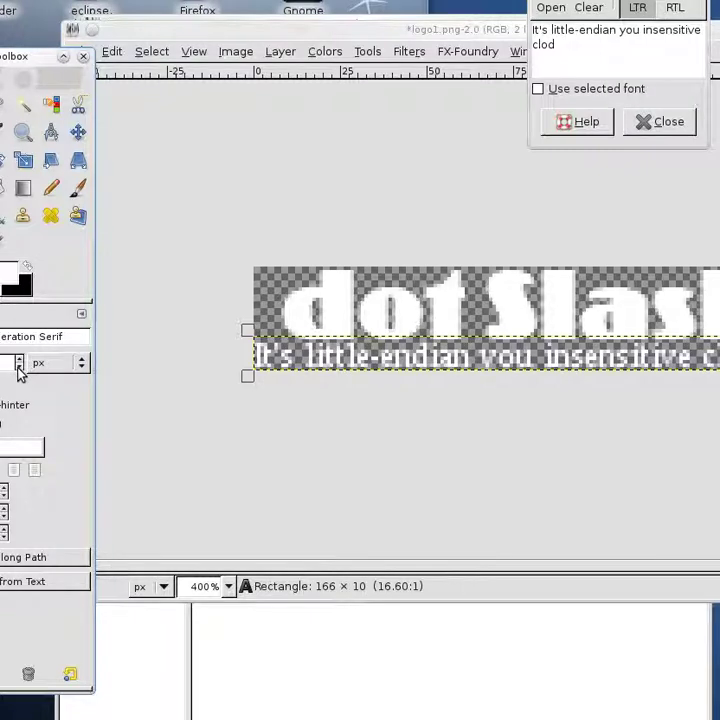
Shift the tagline about 6 pixels right and nudge the dotSlash lettering slightly left with the Move tool
drag(575, 357, 596, 357)
click(588, 359)
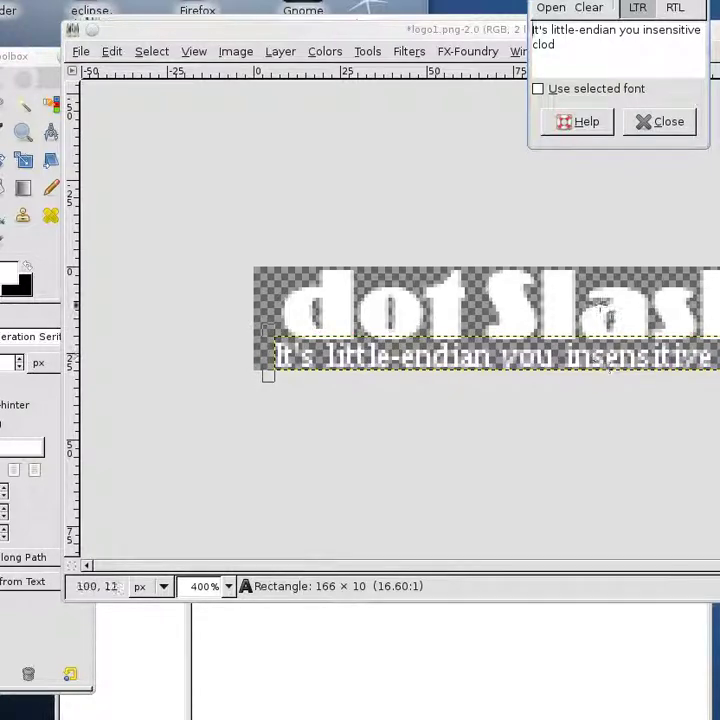
click(24, 55)
click(78, 133)
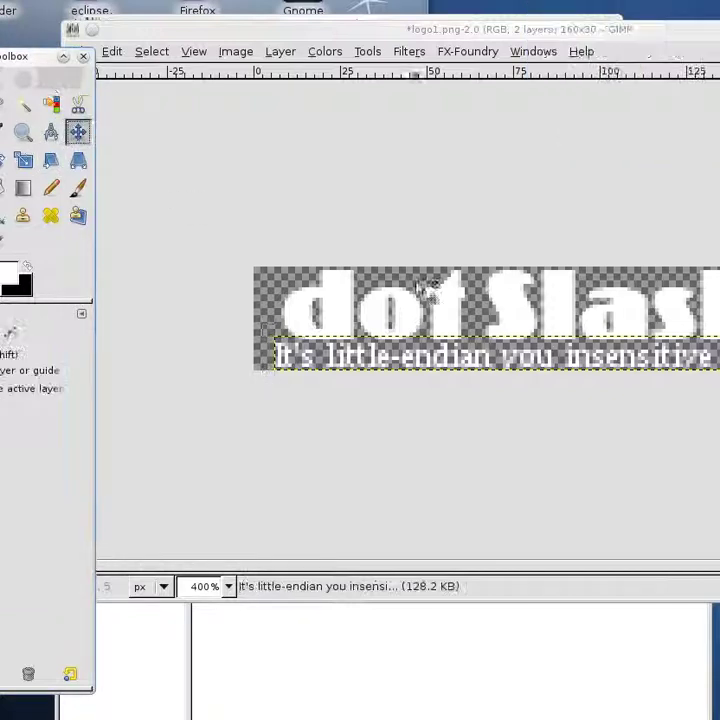
click(503, 305)
drag(503, 305, 501, 305)
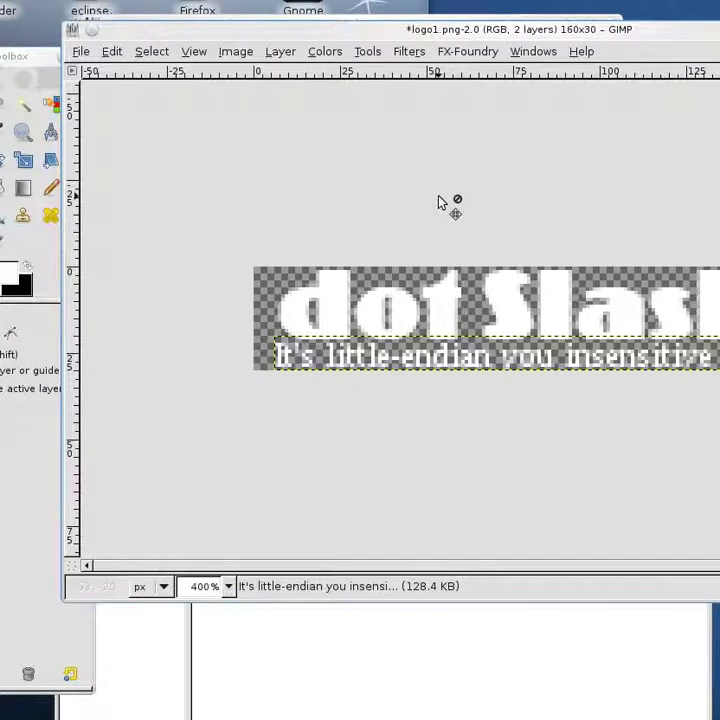
Save the logo to logo1.png with visible layers merged and switch to the file browser's slashdot folder
key(ctrl+s)
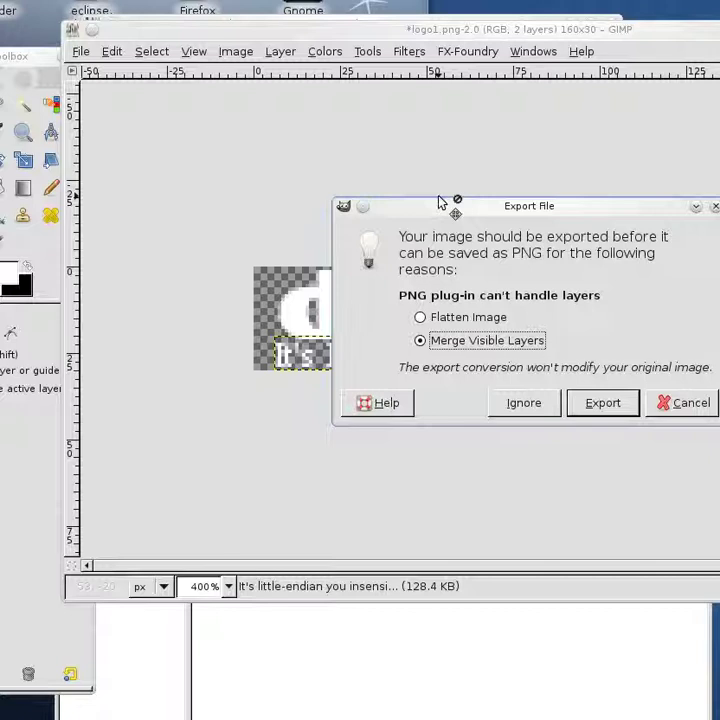
click(605, 405)
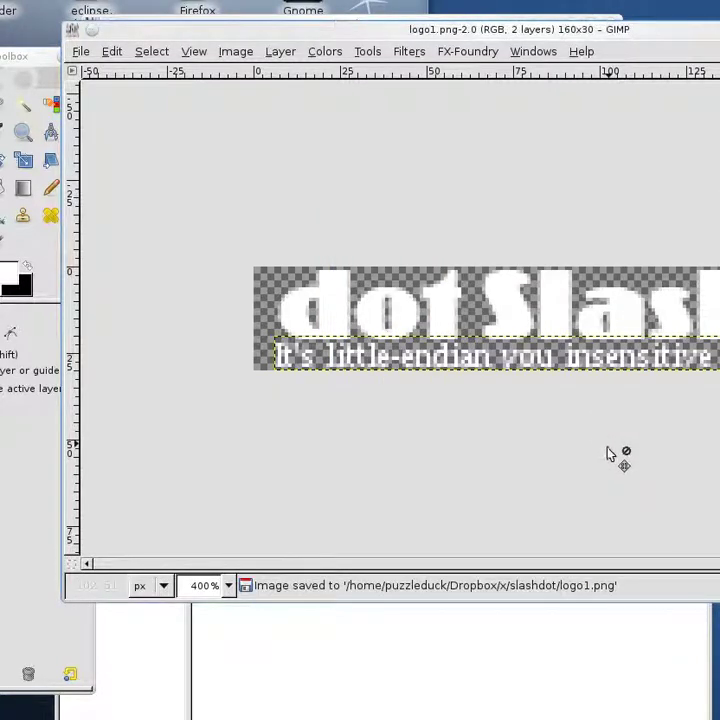
click(471, 638)
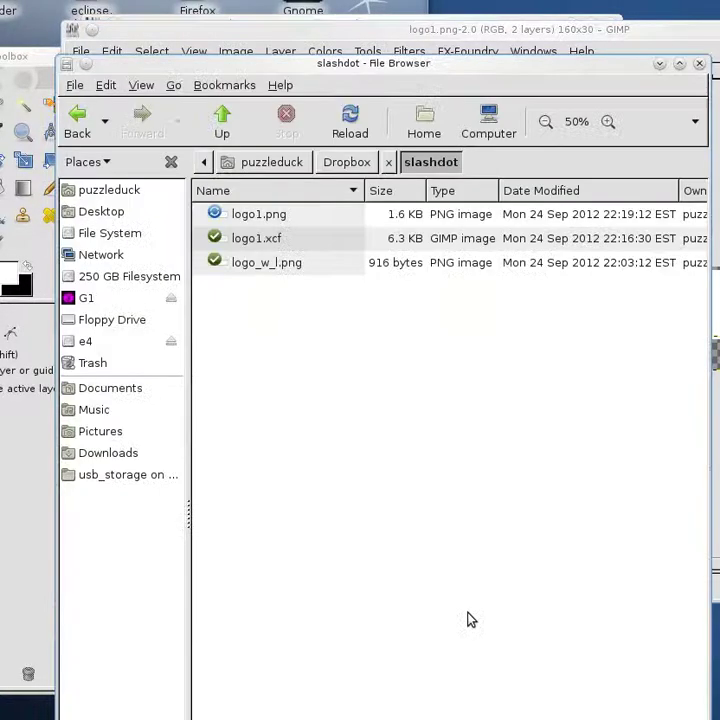
Open logo1.png with Image Viewer, inspect the serif tagline up close through to its end, and close the viewer
right_click(275, 217)
mouse_move(338, 252)
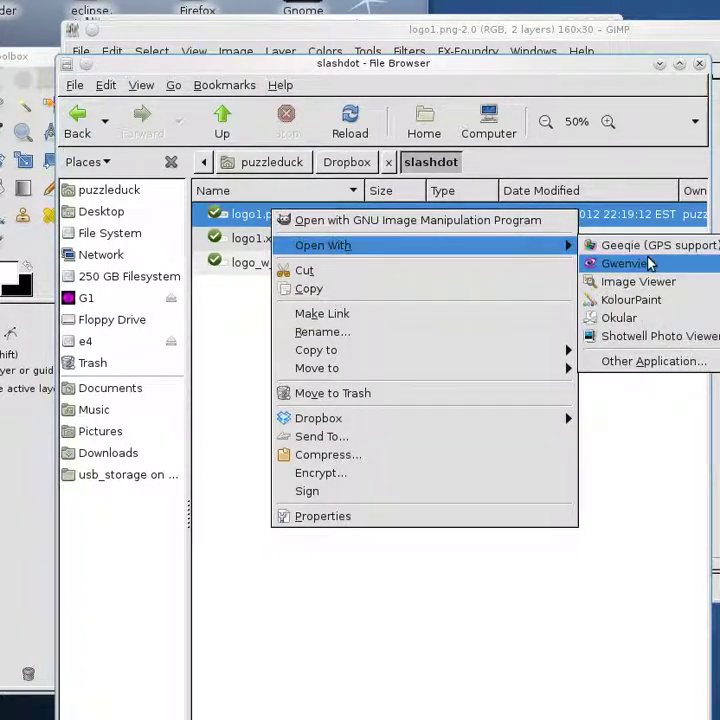
click(636, 283)
scroll(501, 407, up, 18)
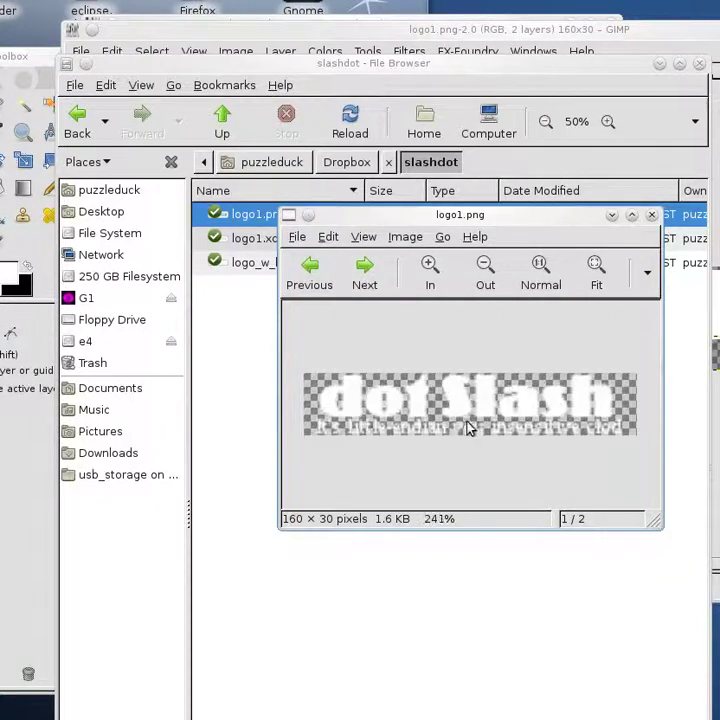
scroll(477, 427, up, 8)
drag(505, 497, 622, 502)
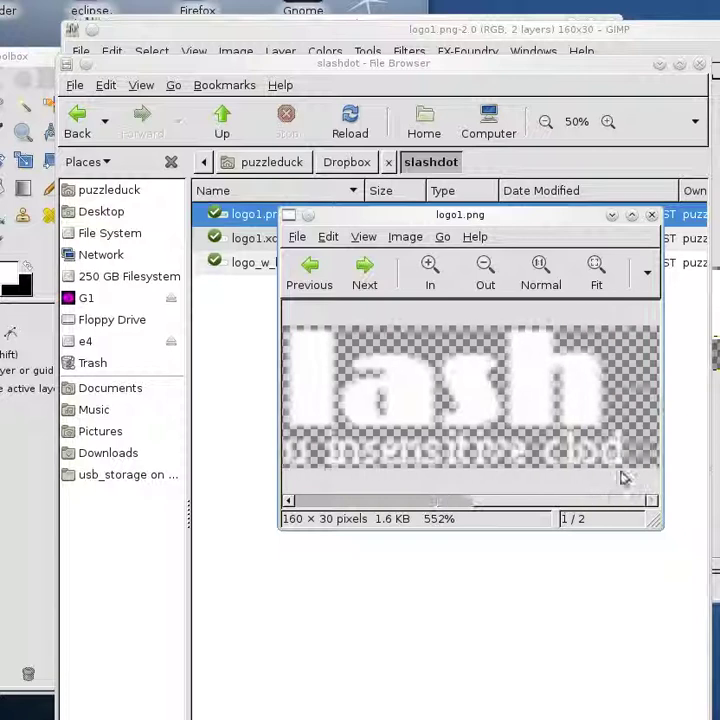
click(651, 216)
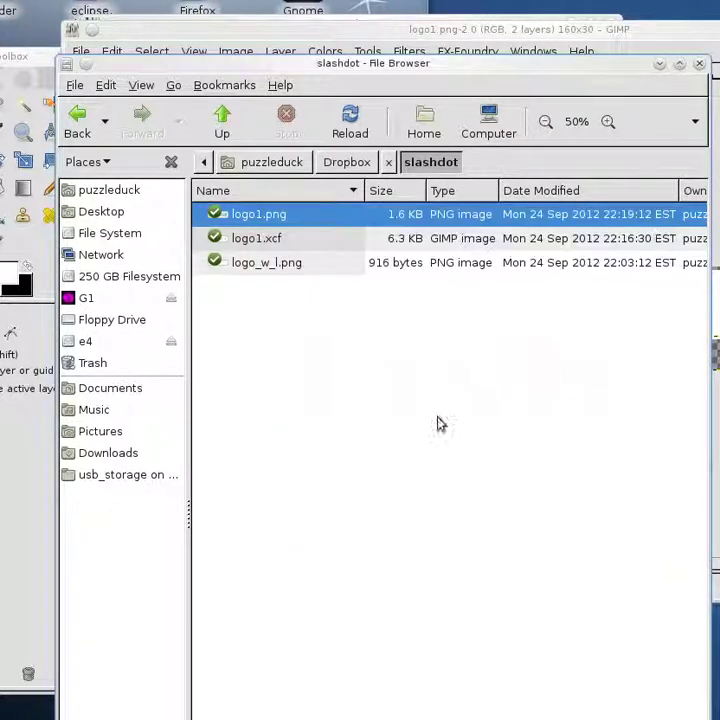
Move the file browser window aside and switch to the Slashdot logo contest page in Firefox
click(294, 272)
drag(294, 62, 632, 22)
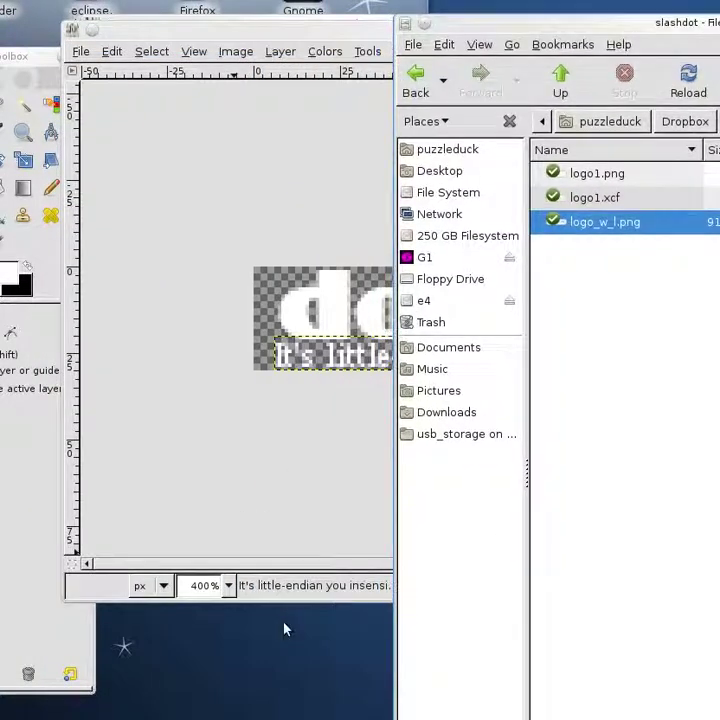
click(250, 716)
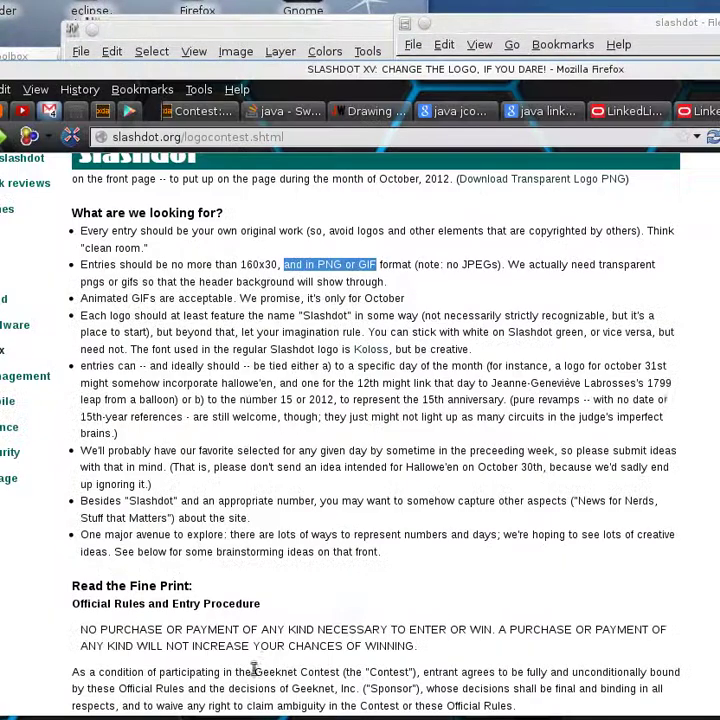
Search the contest page for "slashdot gr" and select the phrase "Slashdot green" in the logo rules
click(245, 400)
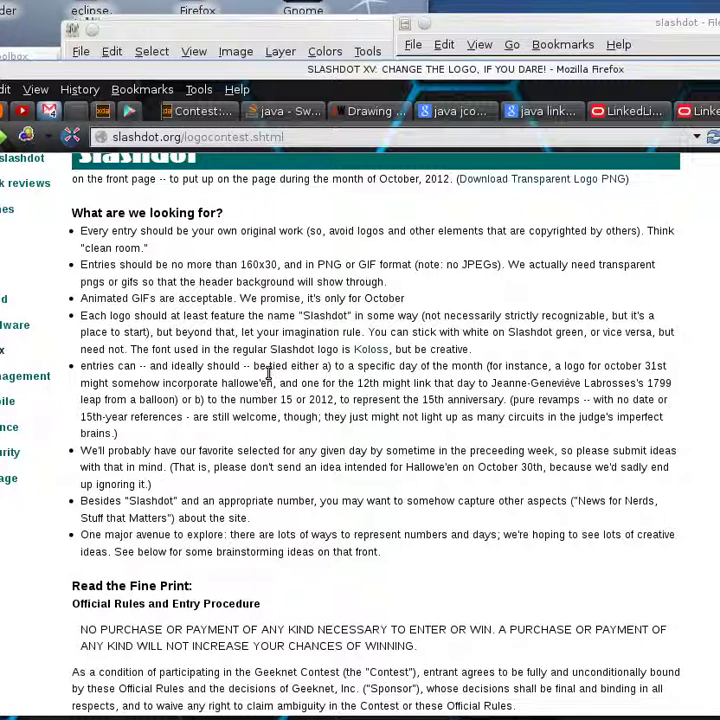
key(ctrl+f)
text(slashdot)
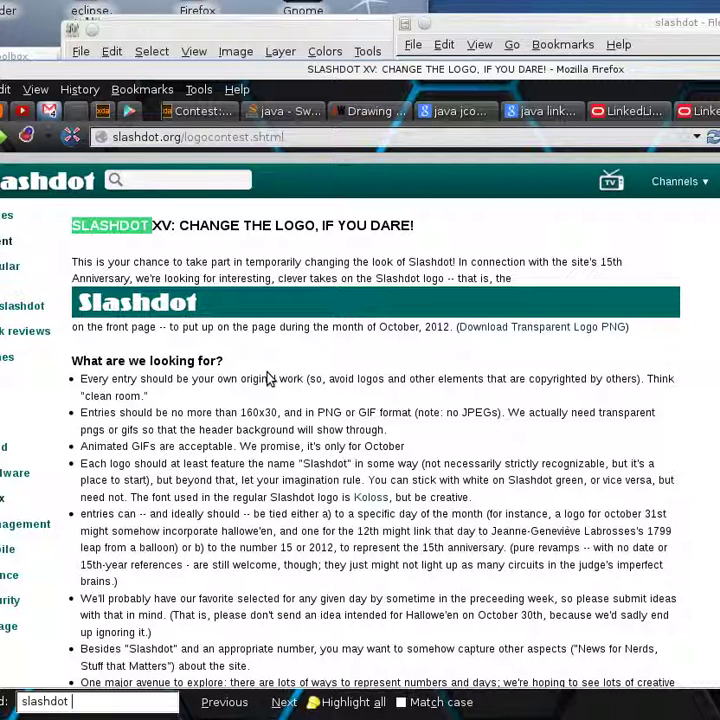
text( gr)
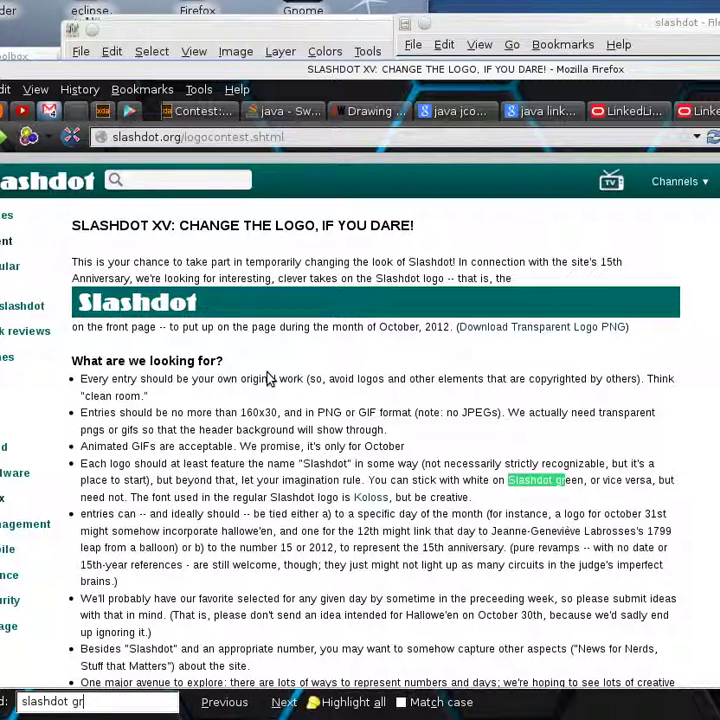
key(Return)
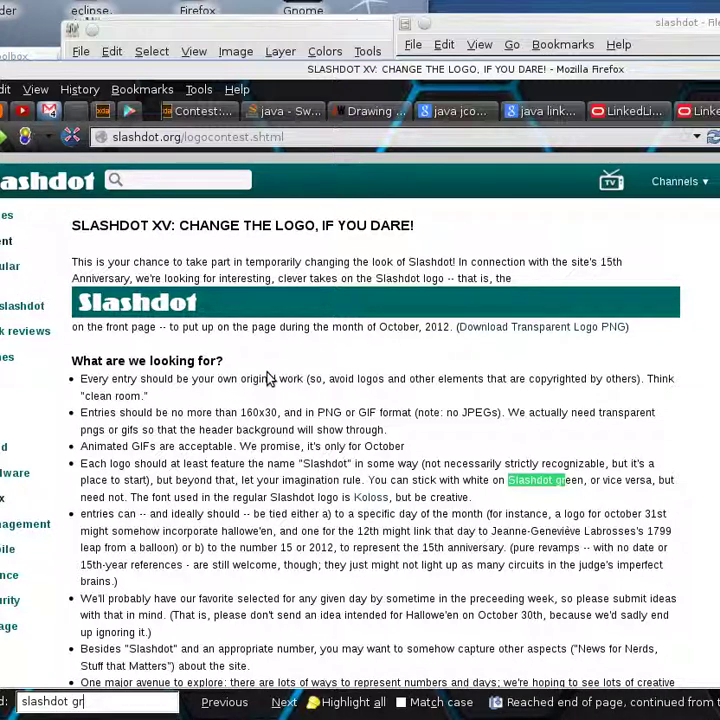
drag(583, 481, 509, 478)
Search the web in a new tab for "what shade is Slashdot green" and look through the results for the colour value
key(ctrl+t)
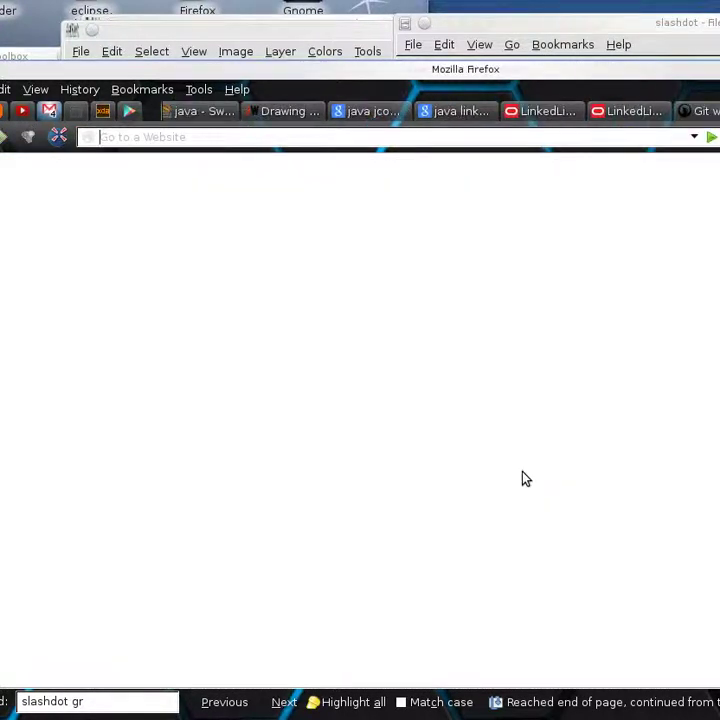
text(what sha)
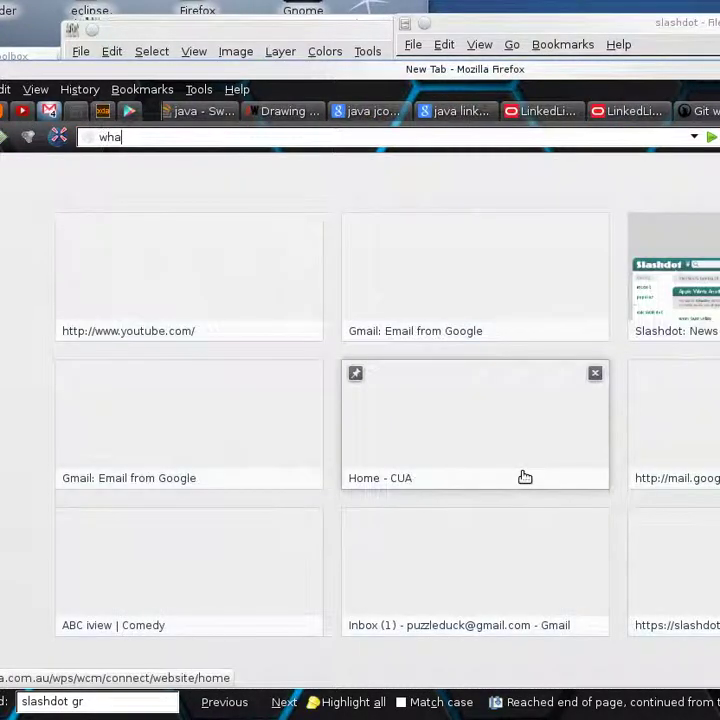
text(de is Slashdot green)
key(Return)
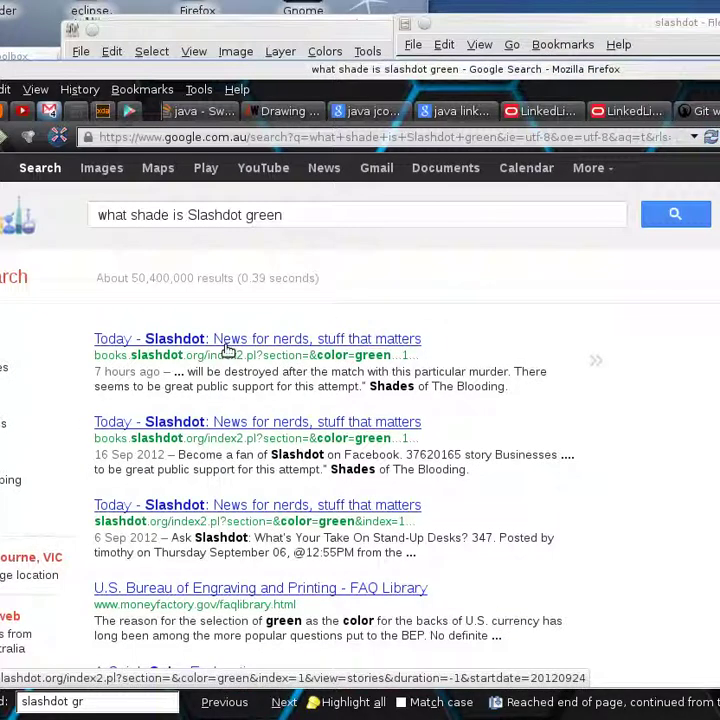
double_click(334, 355)
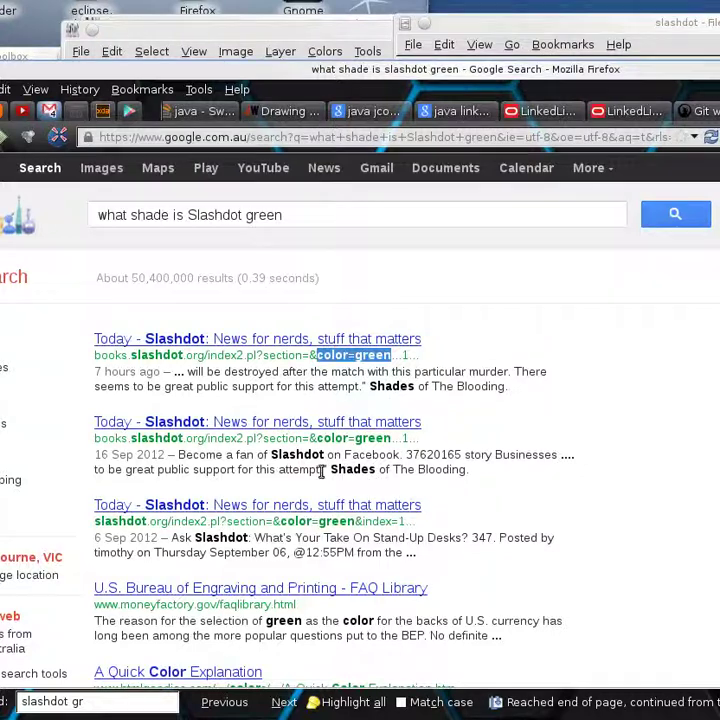
scroll(520, 588, down, 4)
scroll(520, 588, down, 4)
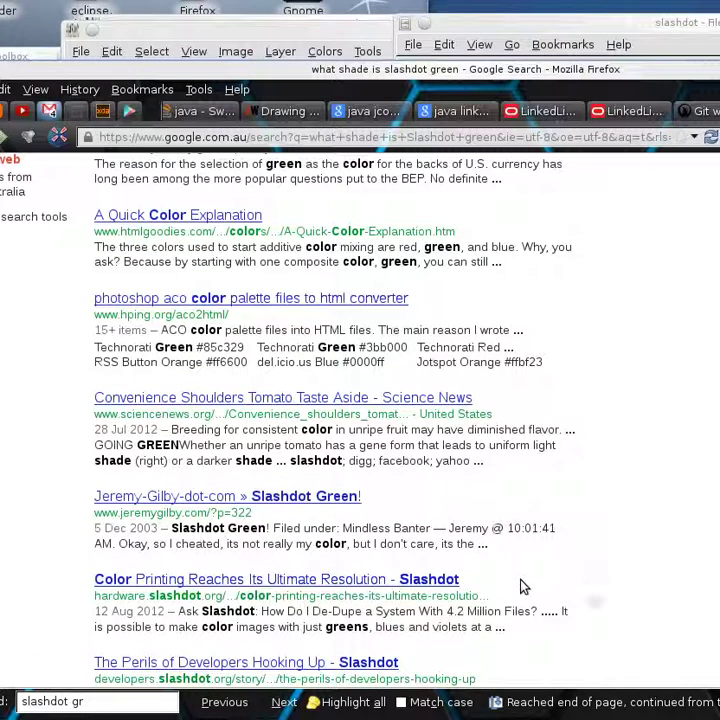